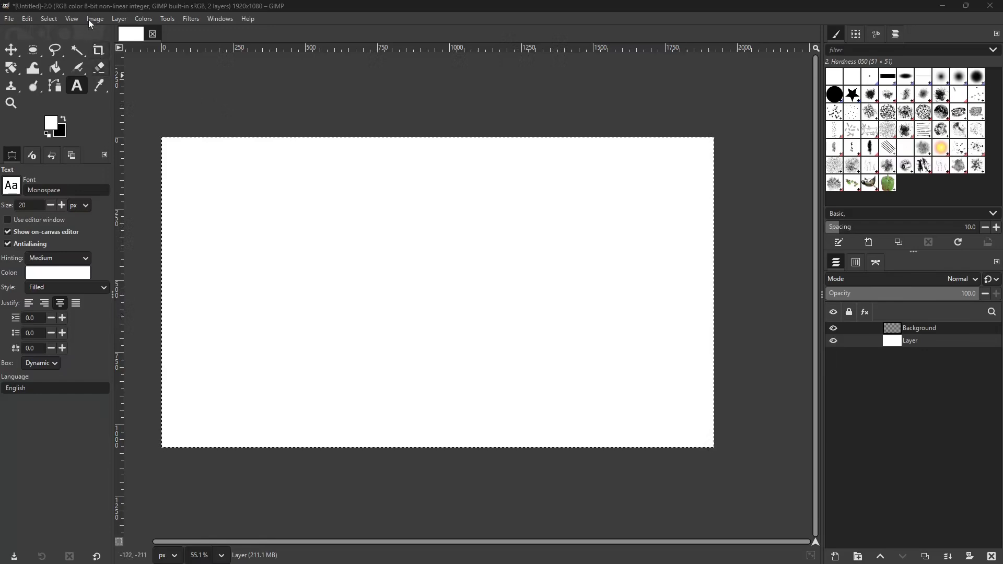
Set the text font to Permanent Marker Regular.
left_click(12, 186)
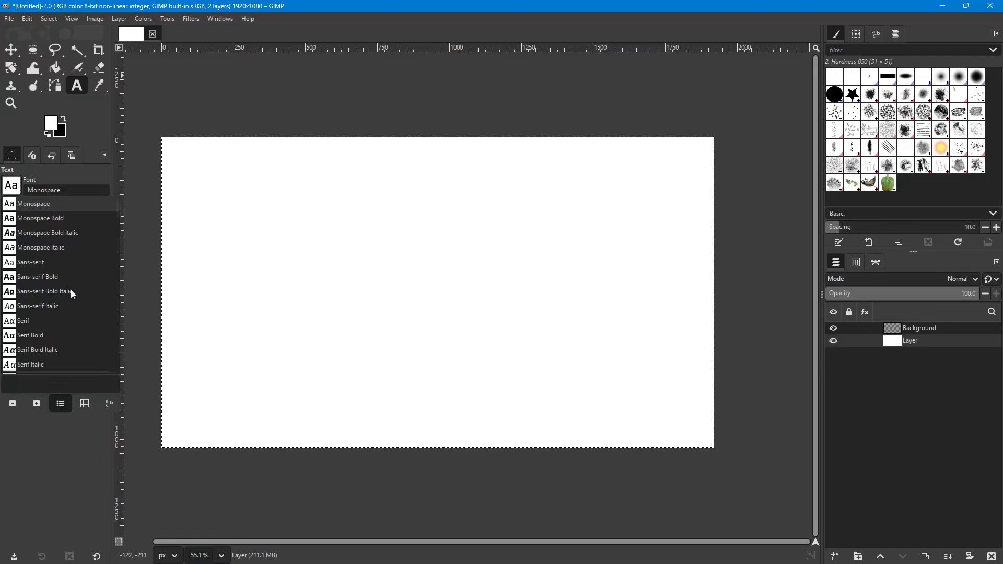
left_click(28, 183)
left_click(63, 190)
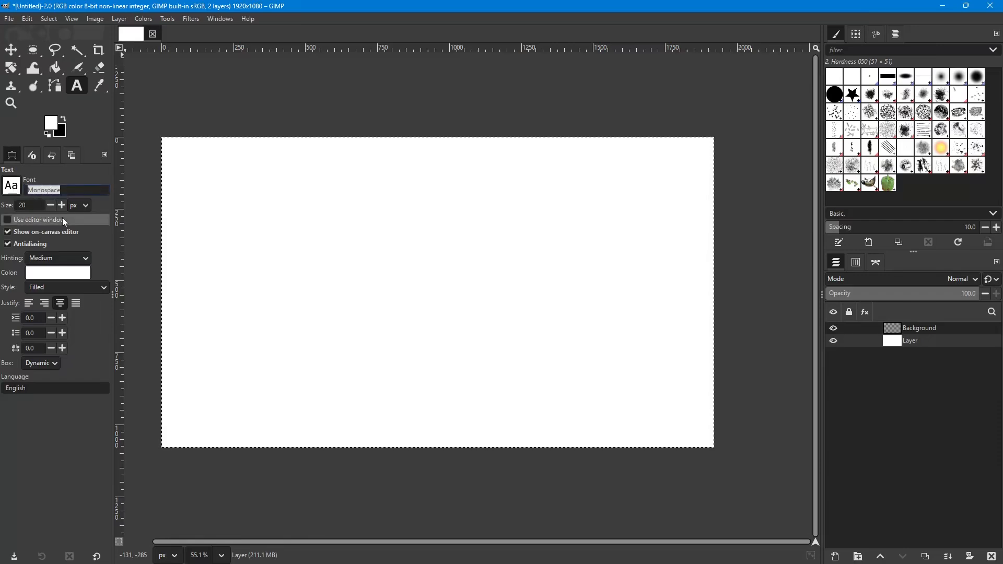
type("Permanent")
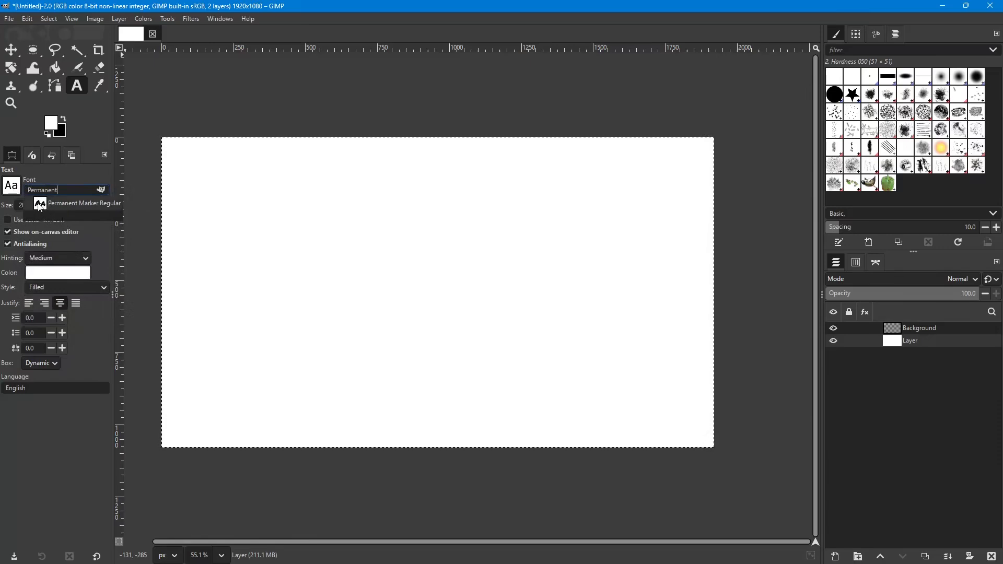
left_click(41, 208)
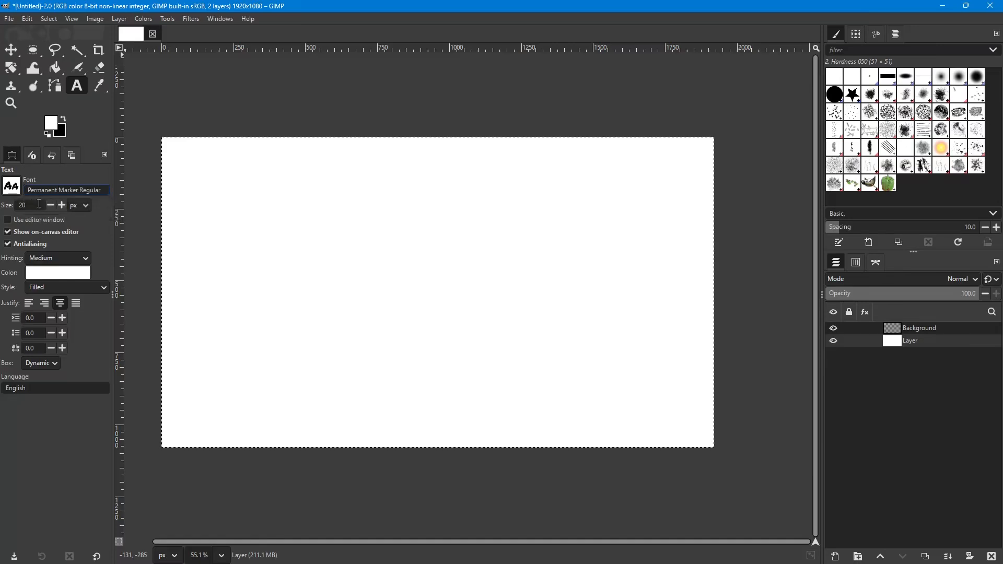
Browse the list of available fonts for the text.
left_click(12, 187)
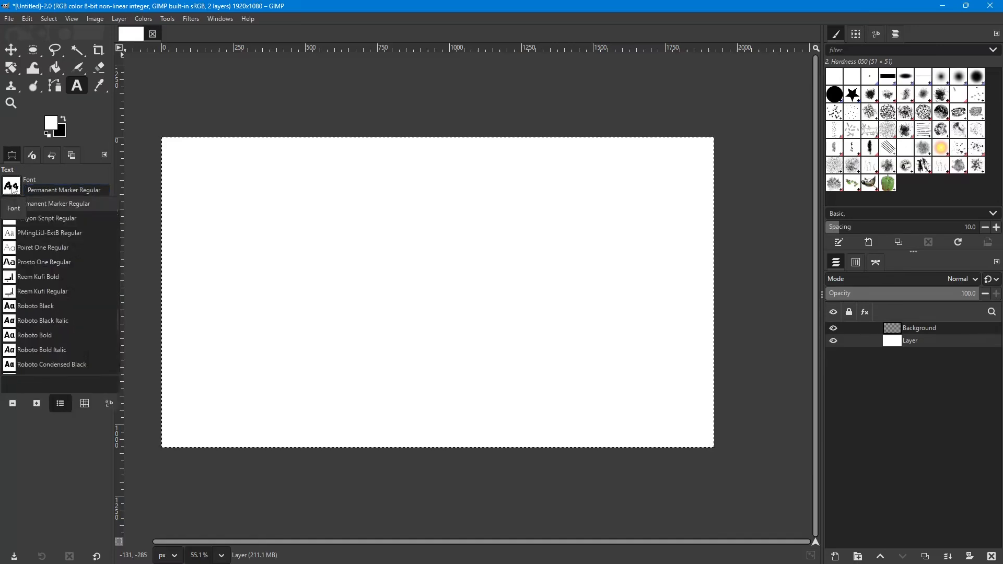
scroll(42, 245, "down", 5)
scroll(43, 251, "down", 10)
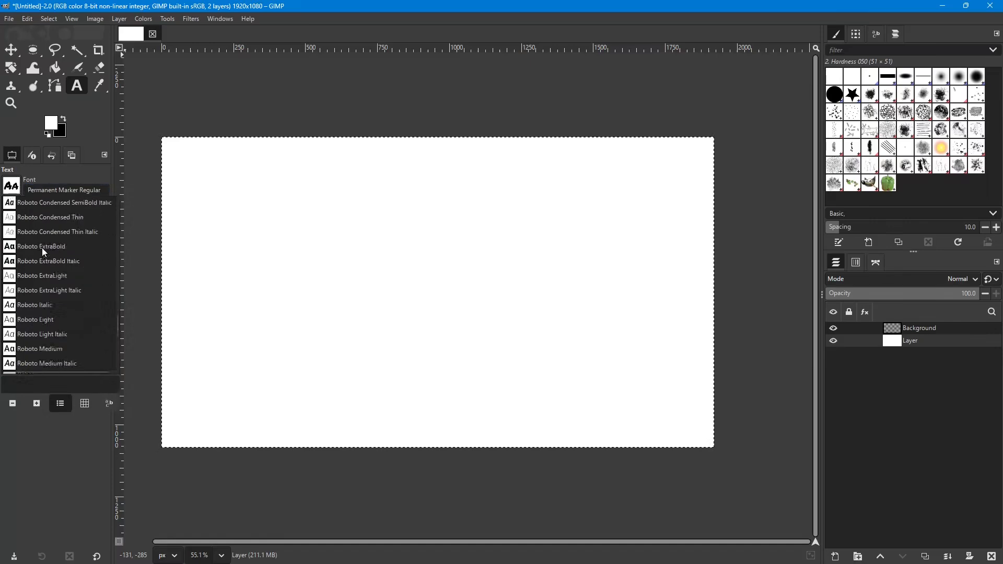
scroll(41, 257, "down", 10)
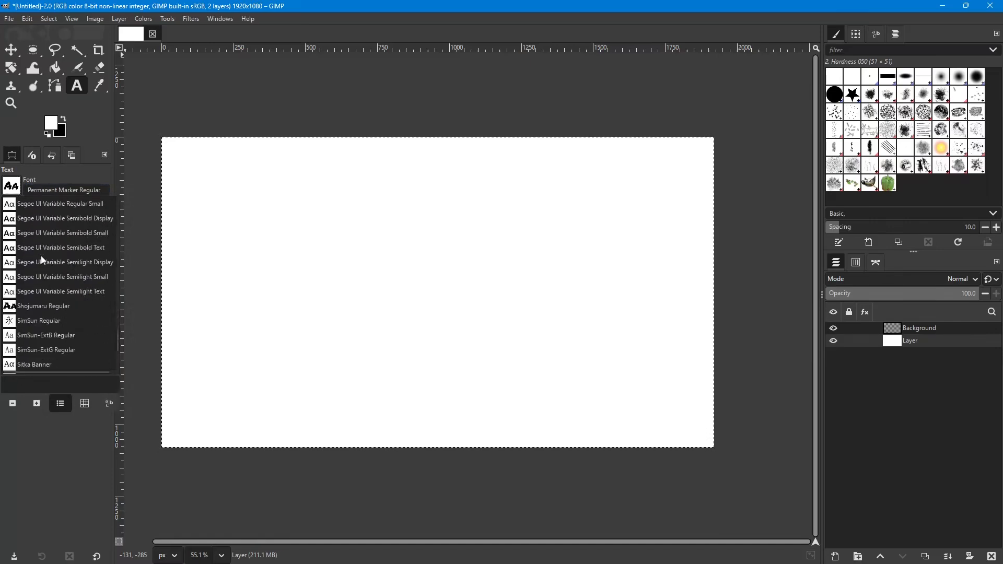
scroll(41, 258, "up", 8)
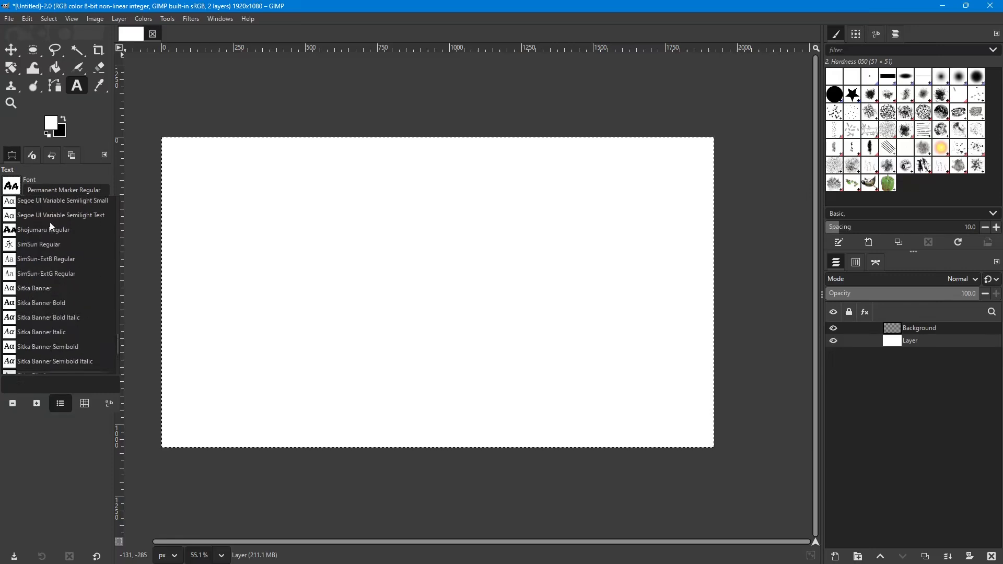
left_click(70, 166)
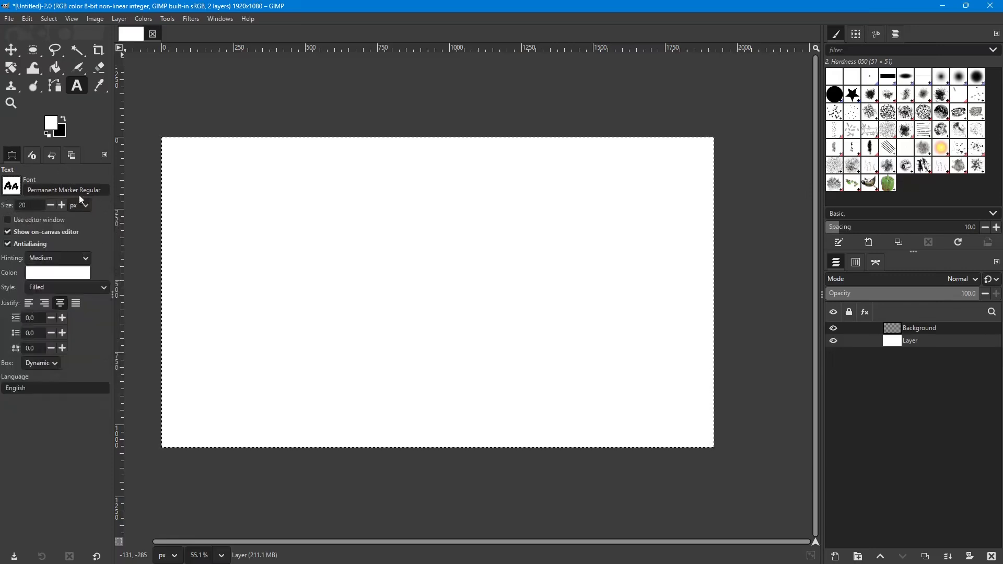
Set the text size to 72 px and the text color to dark red, HTML notation 880000.
double_click(32, 206)
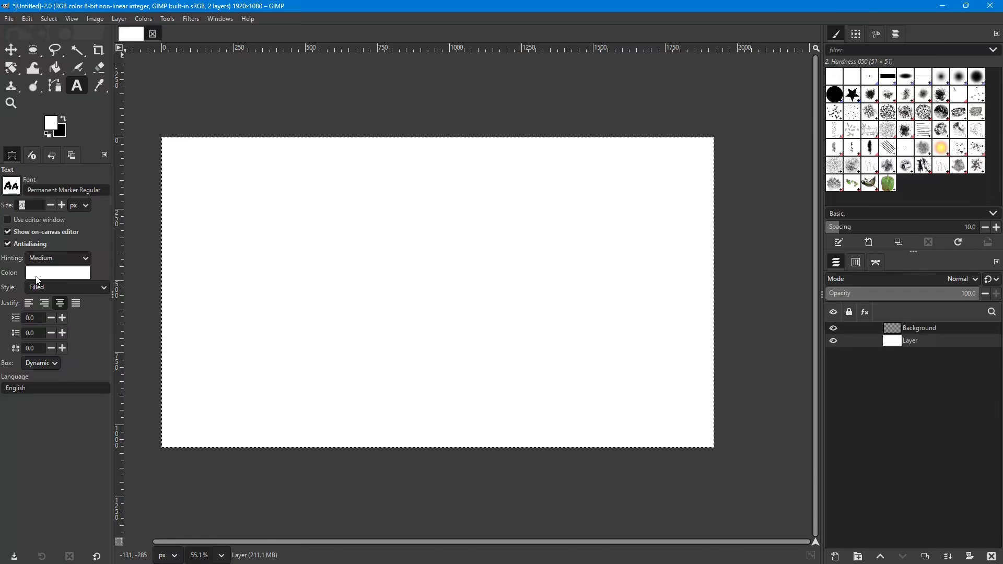
type("72")
left_click(70, 279)
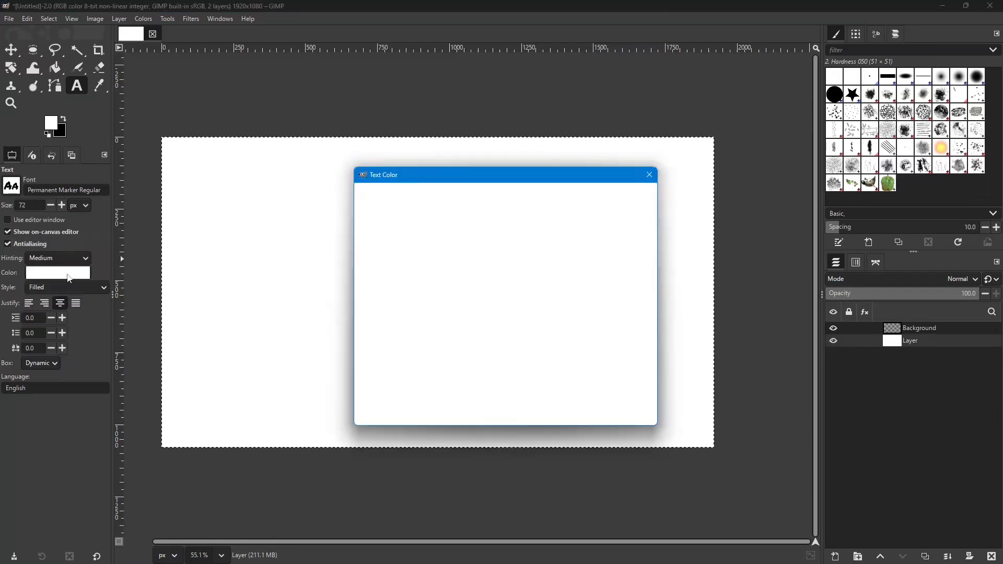
left_click_drag(440, 278, 493, 210)
left_click(487, 261)
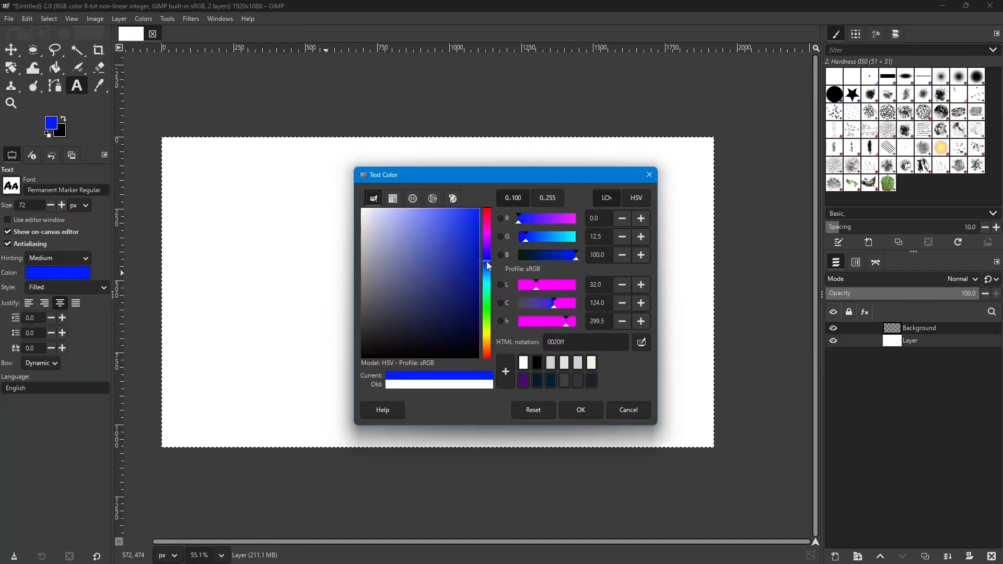
left_click_drag(489, 258, 493, 188)
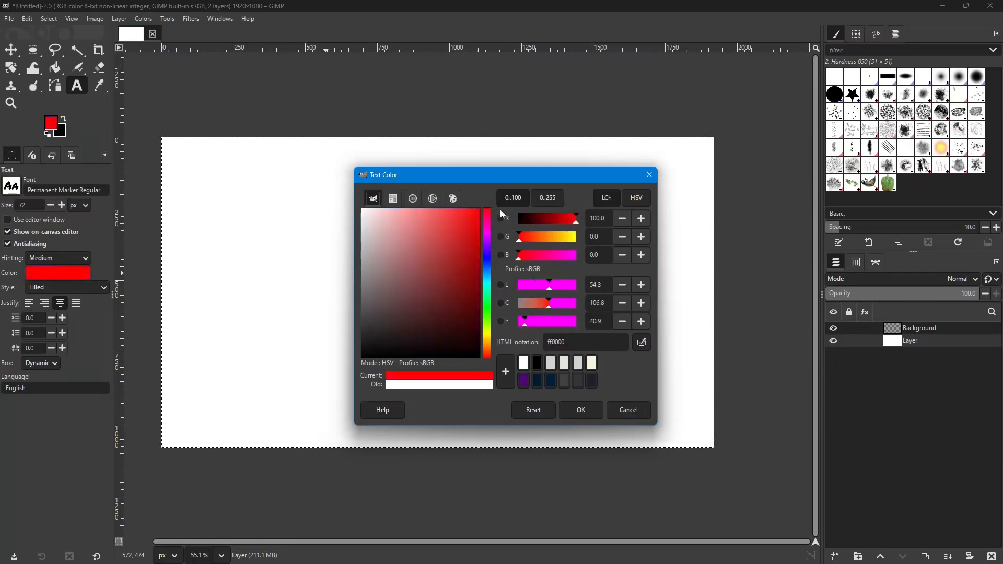
mouse_move(579, 226)
left_mouse_down()
mouse_move(558, 221)
mouse_move(569, 221)
left_mouse_up()
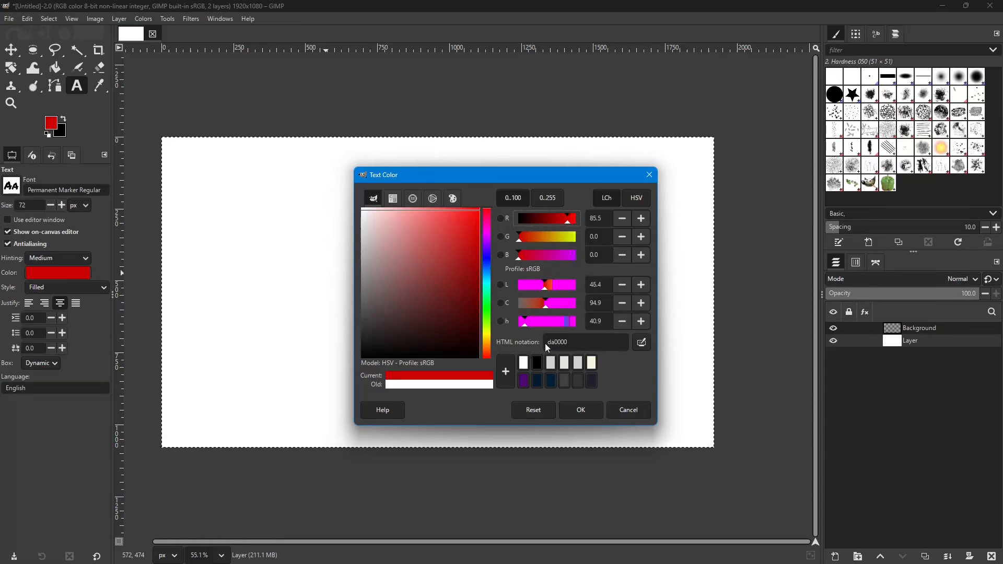
left_click_drag(555, 342, 544, 342)
type("88")
key("Return")
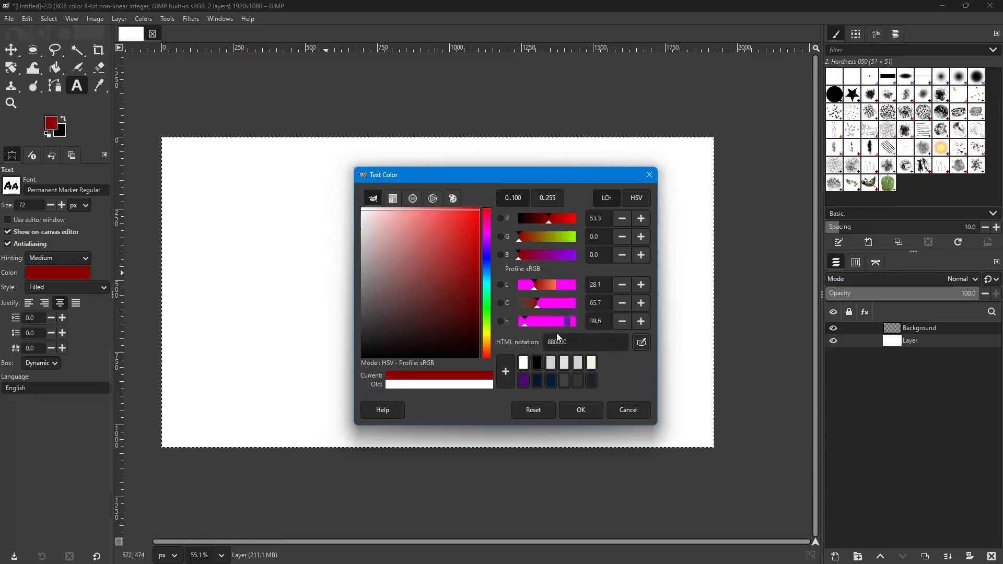
left_click(587, 411)
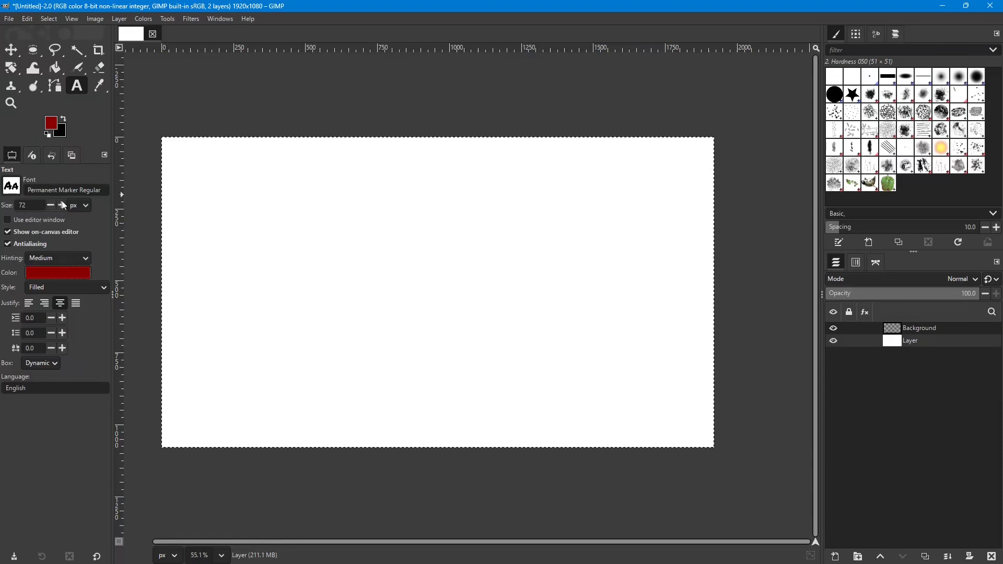
Add the text "Way out Works" on the canvas and enlarge it to 180 px.
left_click(242, 249)
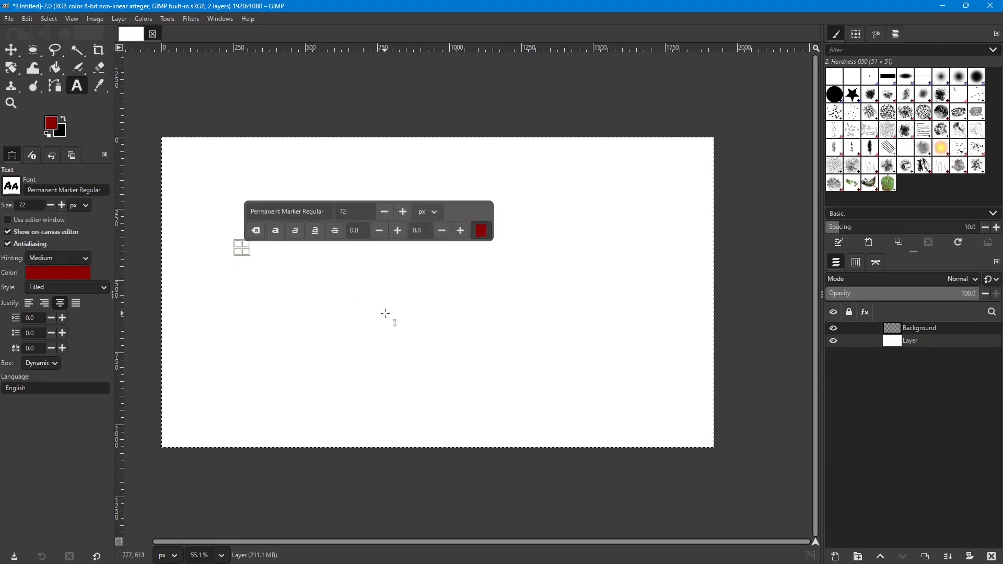
type("W")
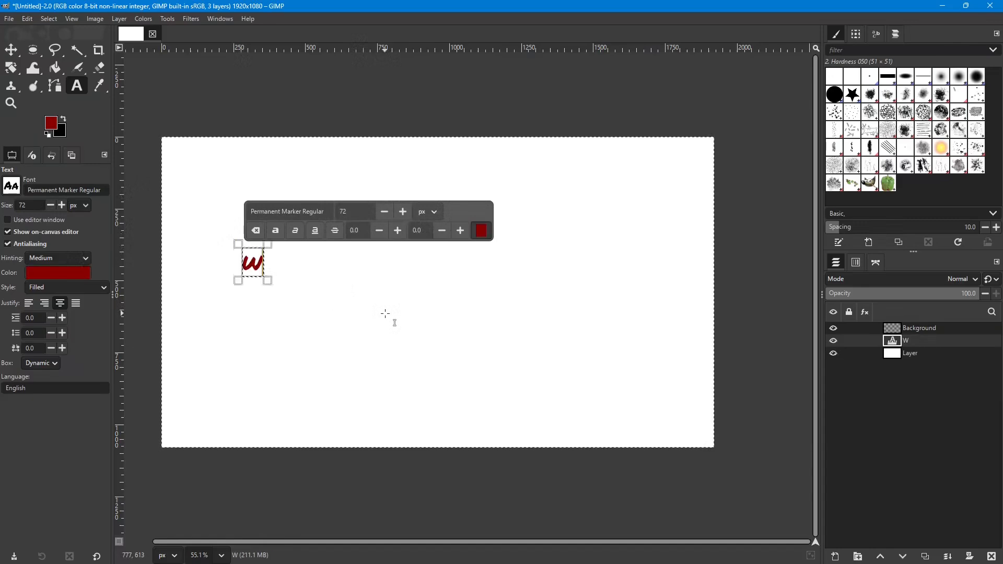
type("ay")
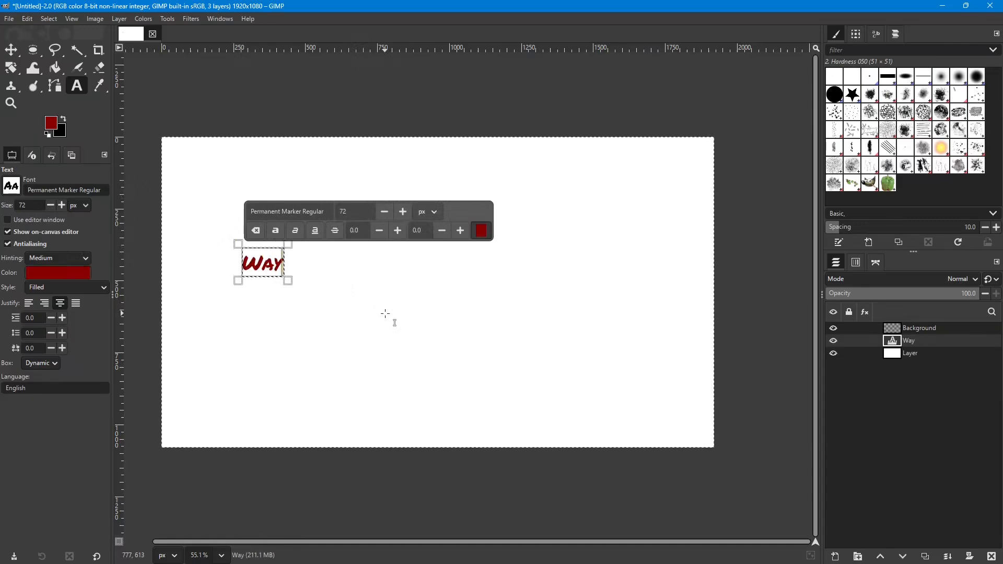
type(" out")
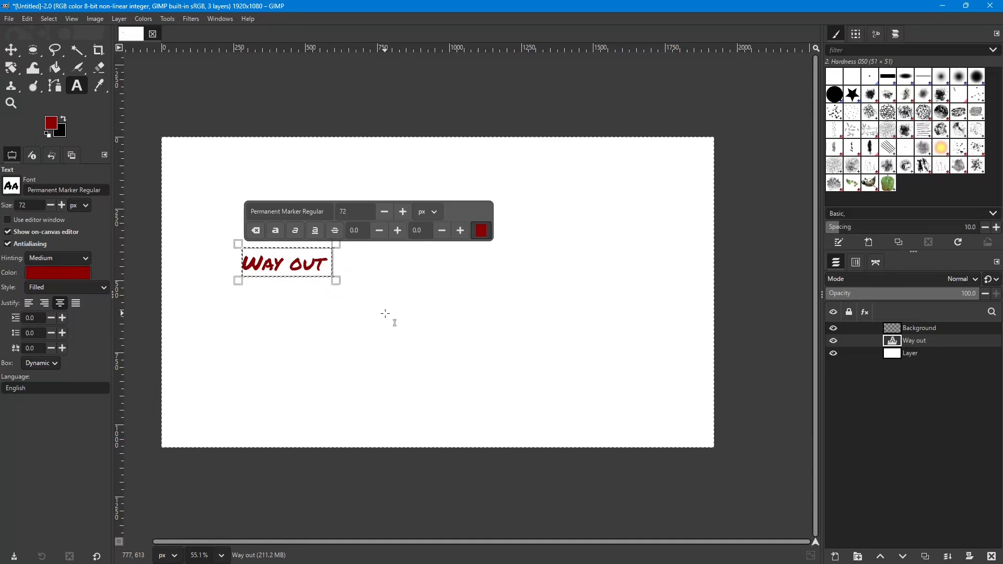
type(" Works")
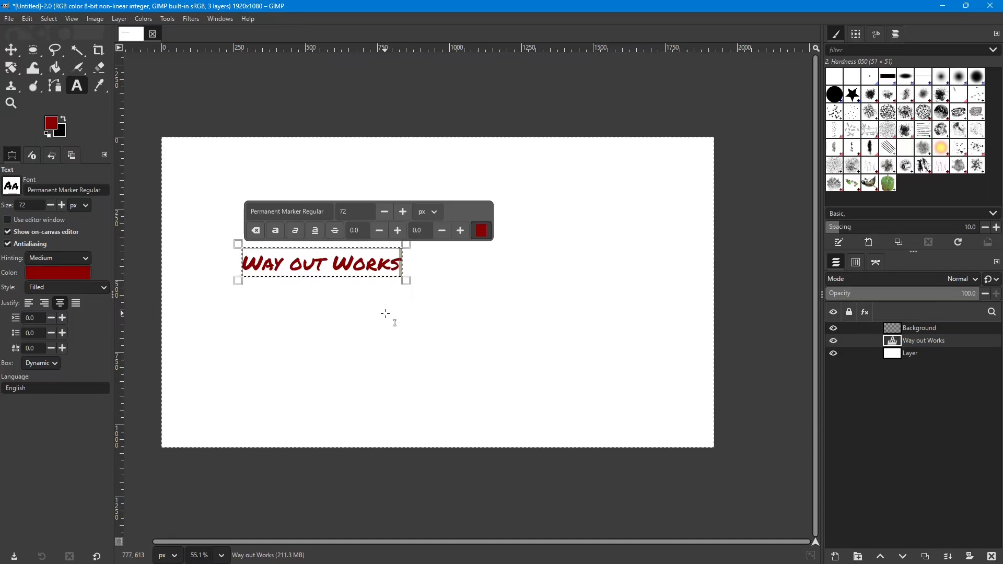
left_click(403, 212)
left_click_drag(403, 211, 402, 210)
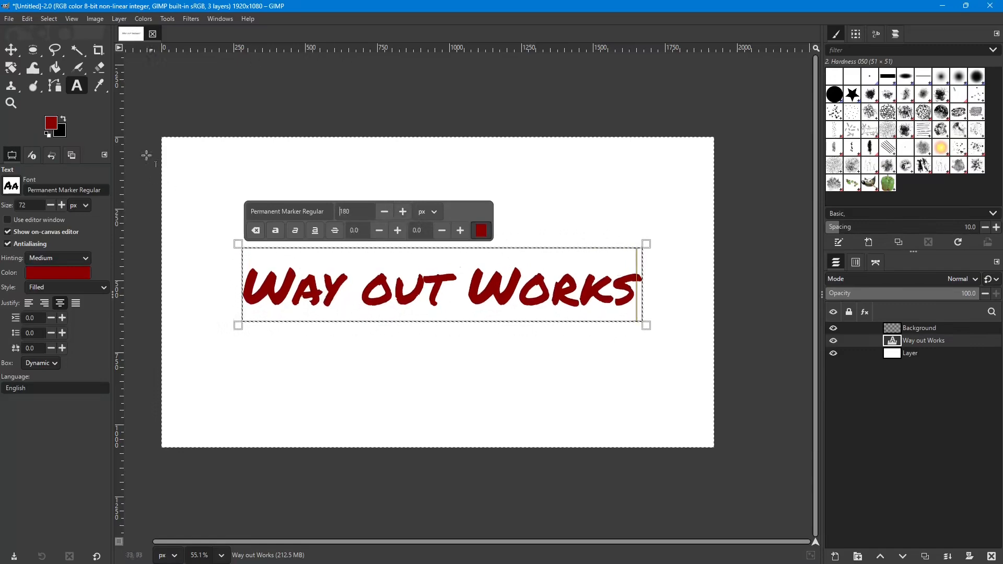
Move the "Way out Works" text up to the upper part of the canvas, roughly centered horizontally.
left_click(11, 50)
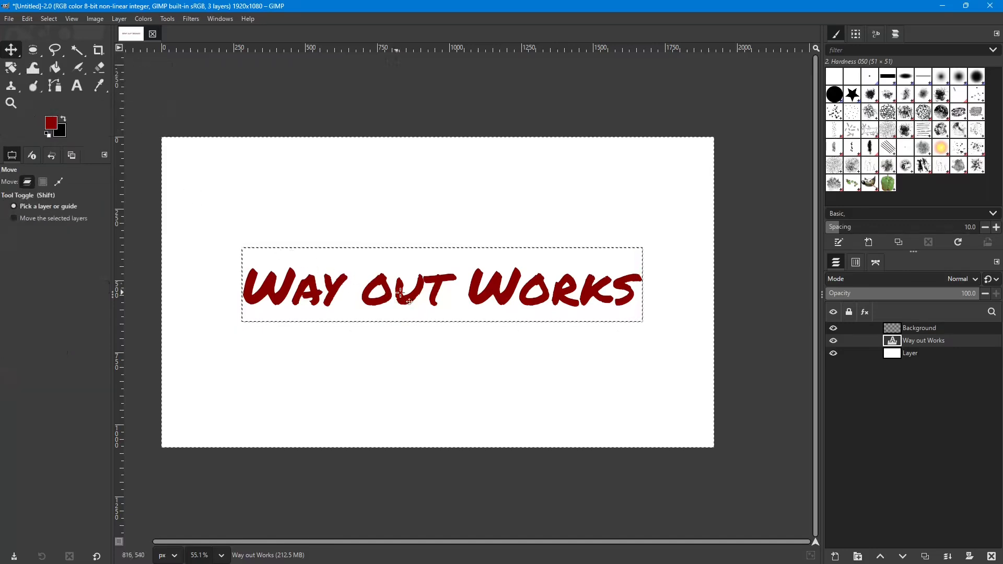
left_click_drag(414, 298, 413, 241)
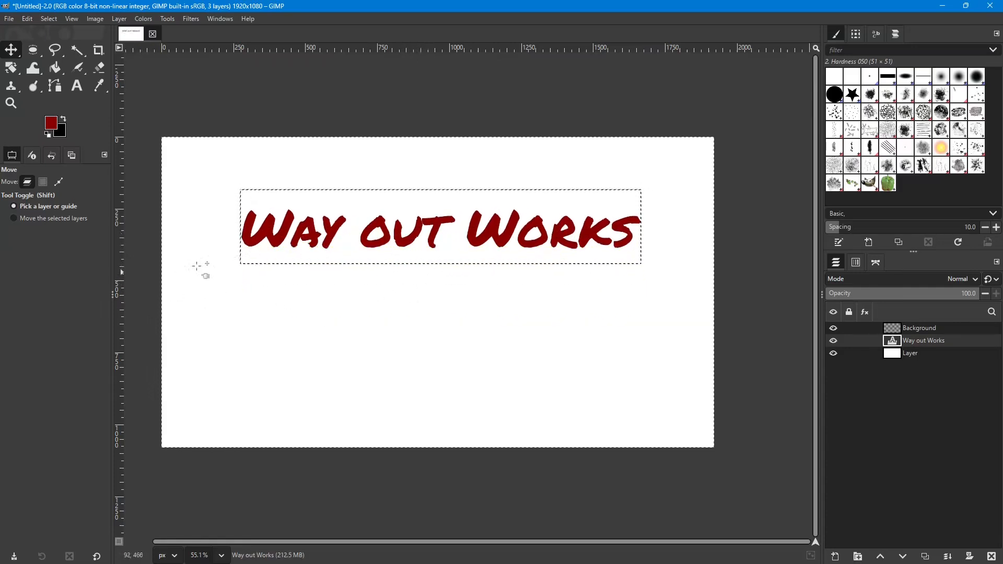
left_click_drag(339, 225, 344, 192)
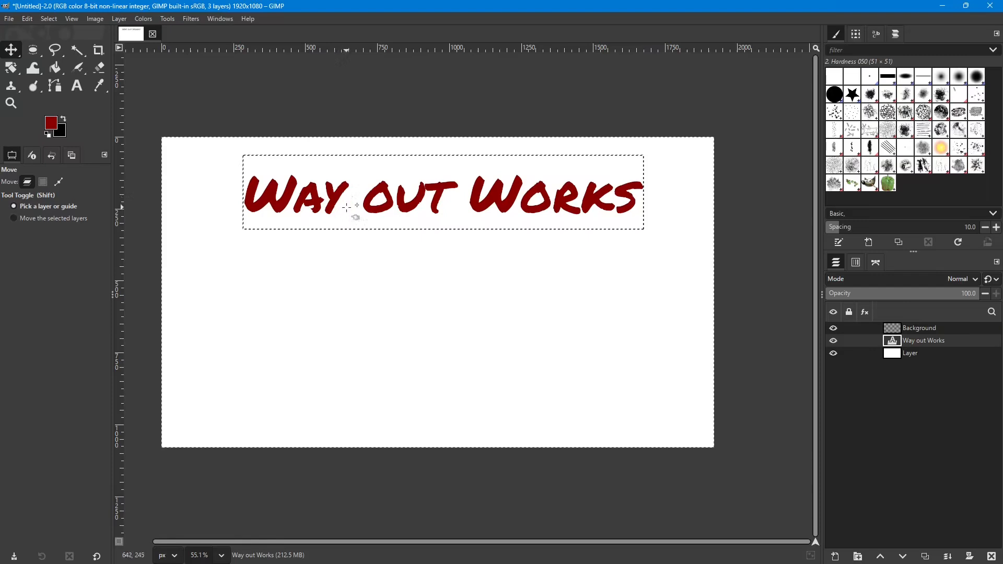
Duplicate the "Way out Works" text layer and place the copy directly below the original text.
right_click(959, 344)
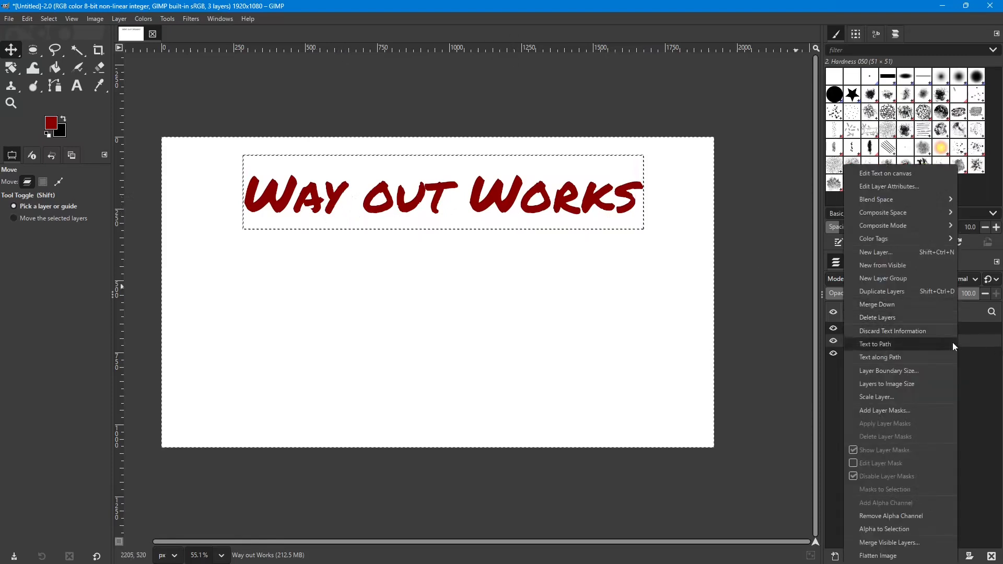
left_click(989, 381)
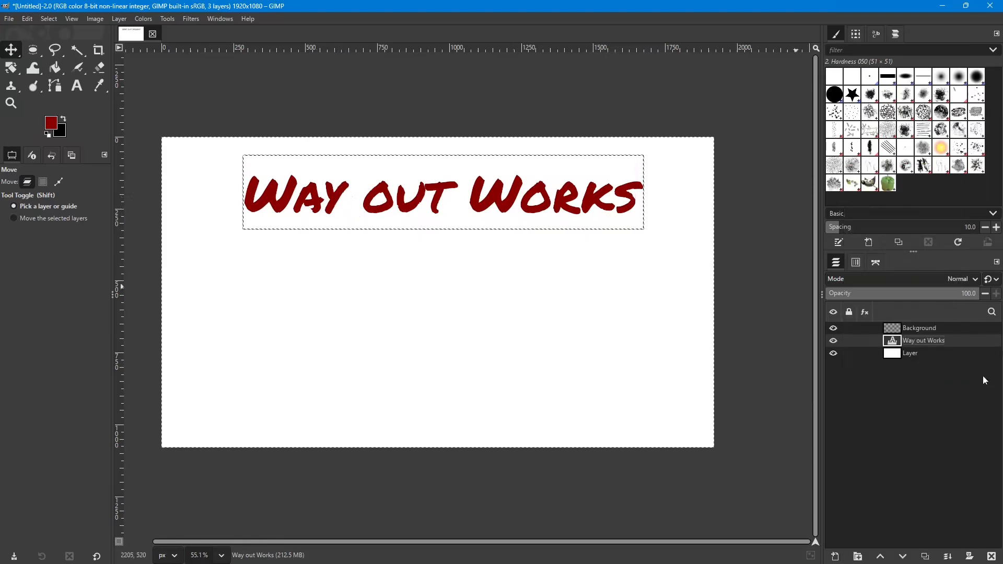
right_click(961, 348)
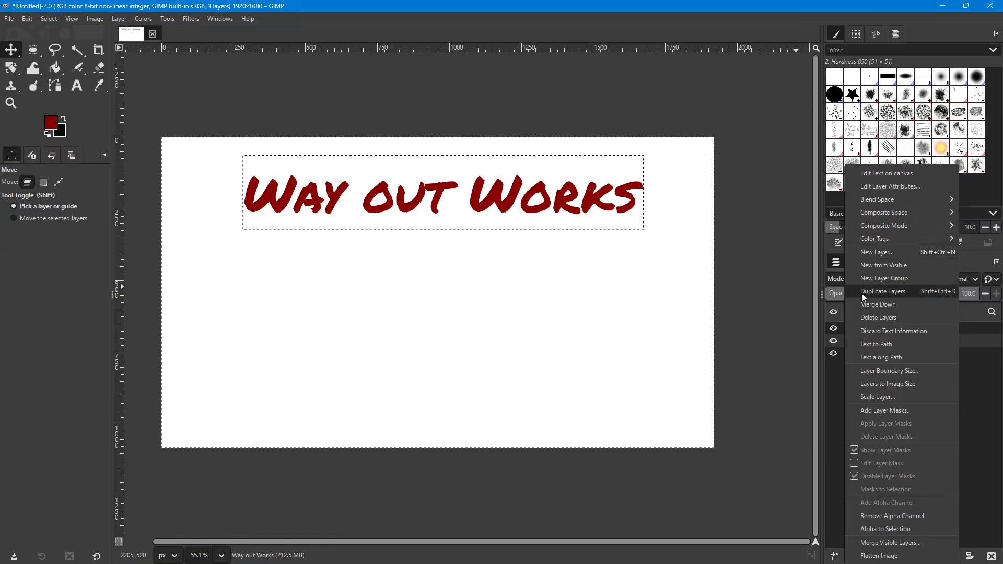
left_click(883, 291)
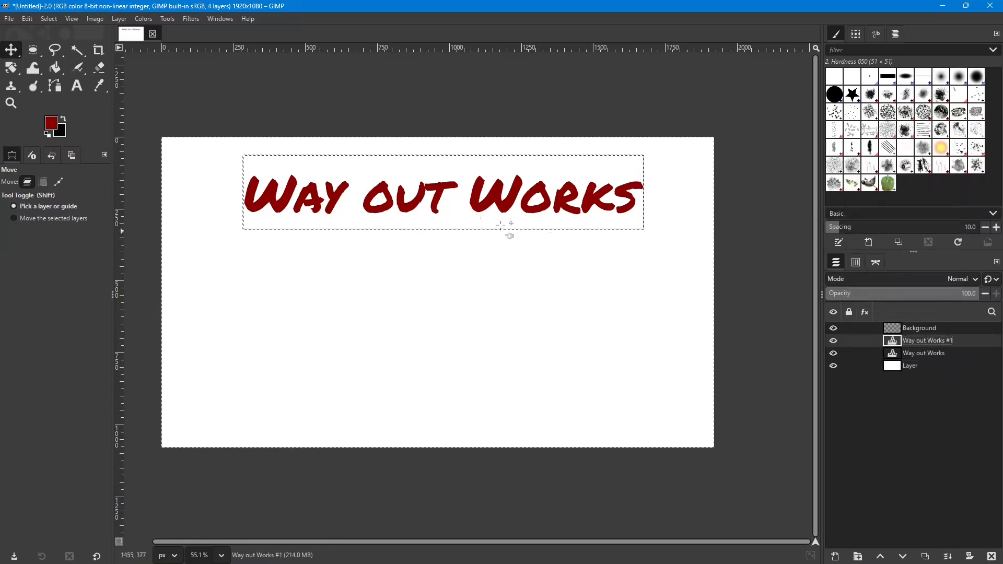
left_click_drag(478, 205, 481, 279)
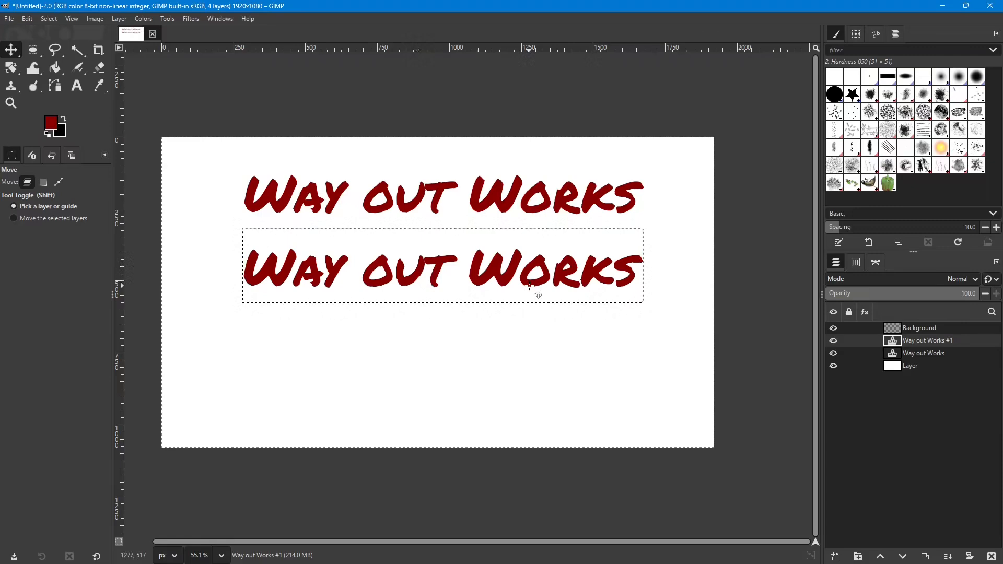
Start a Drop Shadow filter on the lower text copy and set its X and Y offsets to 9.
left_click(189, 21)
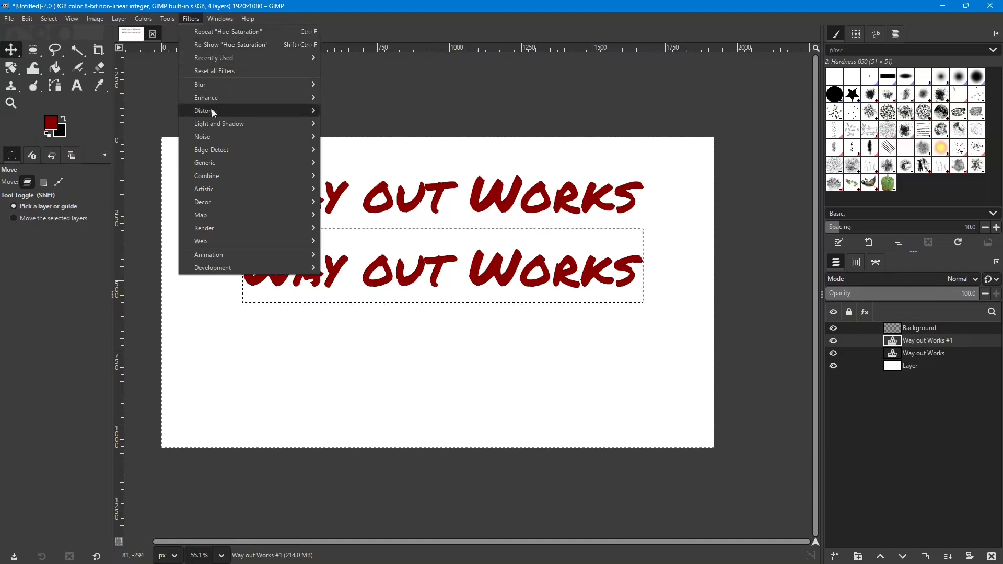
mouse_move(215, 128)
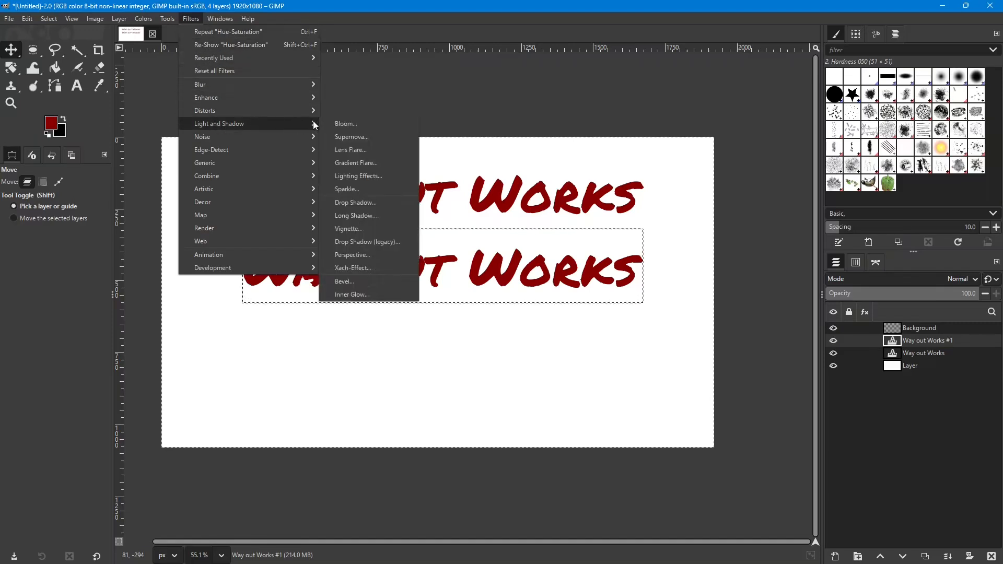
left_click(348, 203)
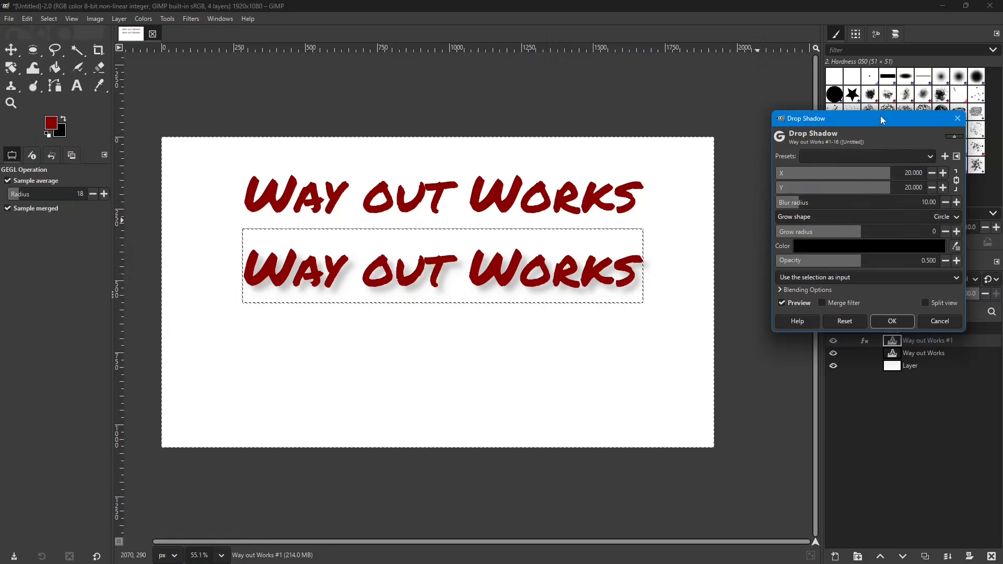
left_click_drag(880, 115, 822, 139)
left_click(872, 211)
left_click(872, 211)
left_click(873, 211)
left_click(873, 211)
left_click(873, 211)
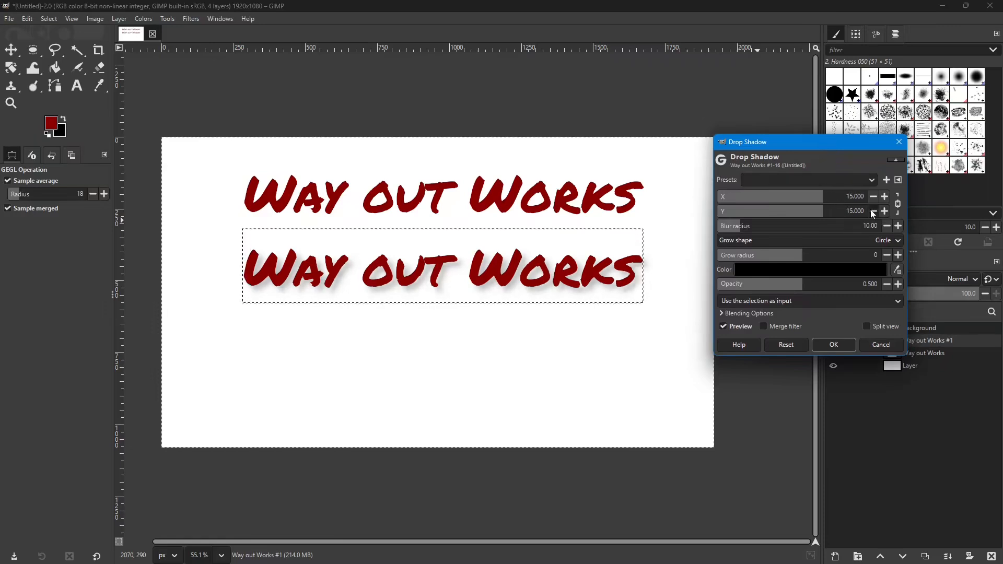
left_click(873, 211)
left_click(873, 211)
left_click(873, 211)
left_click(873, 211)
left_click(873, 211)
left_click(873, 211)
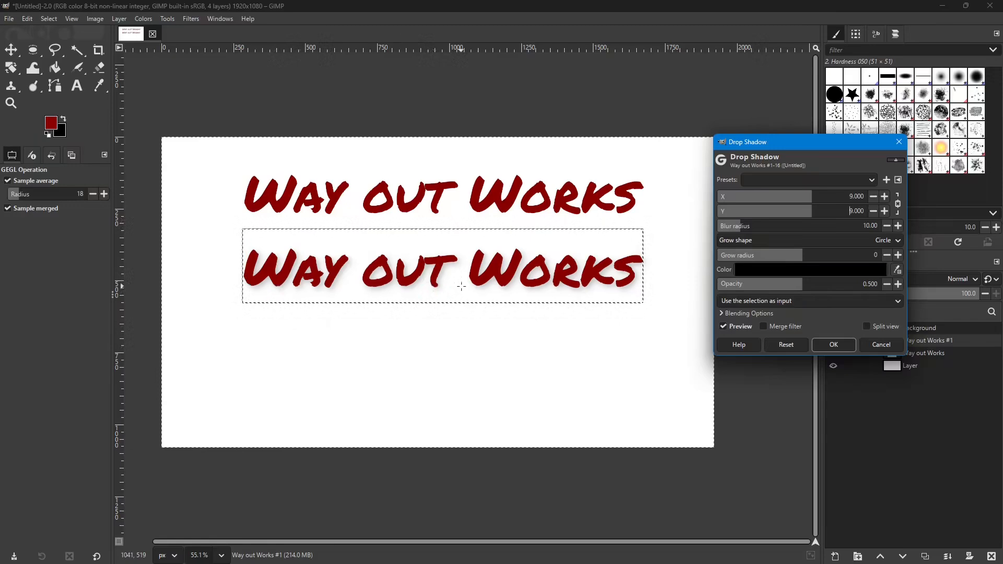
Reduce the linked X and Y offsets of the lower text's drop shadow to 0.
left_click(873, 211)
left_click(872, 211)
left_click(873, 211)
left_click(872, 211)
left_click(873, 211)
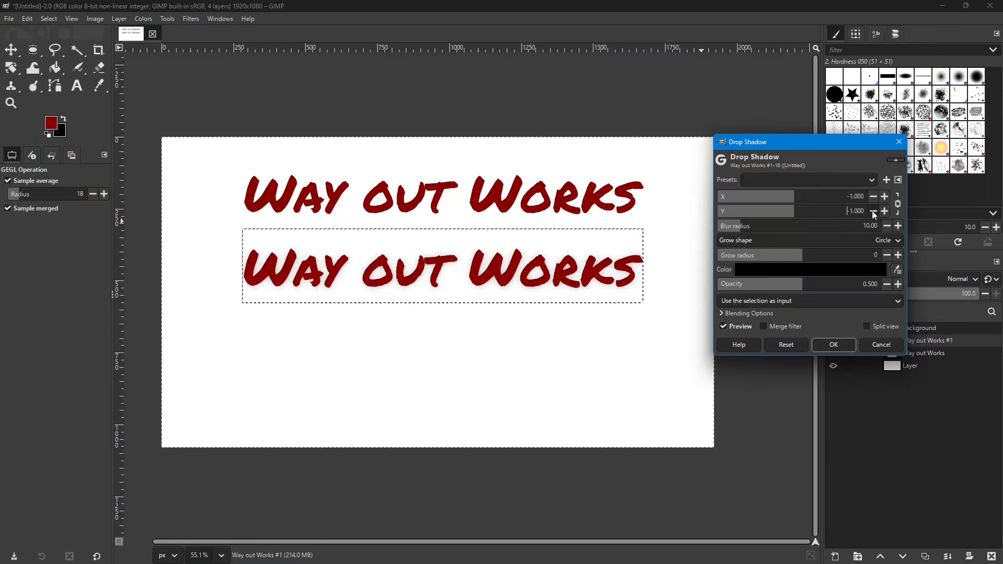
left_click(884, 211)
scroll(330, 271, "up", 8, "ctrl")
scroll(397, 272, "down", 6, "ctrl")
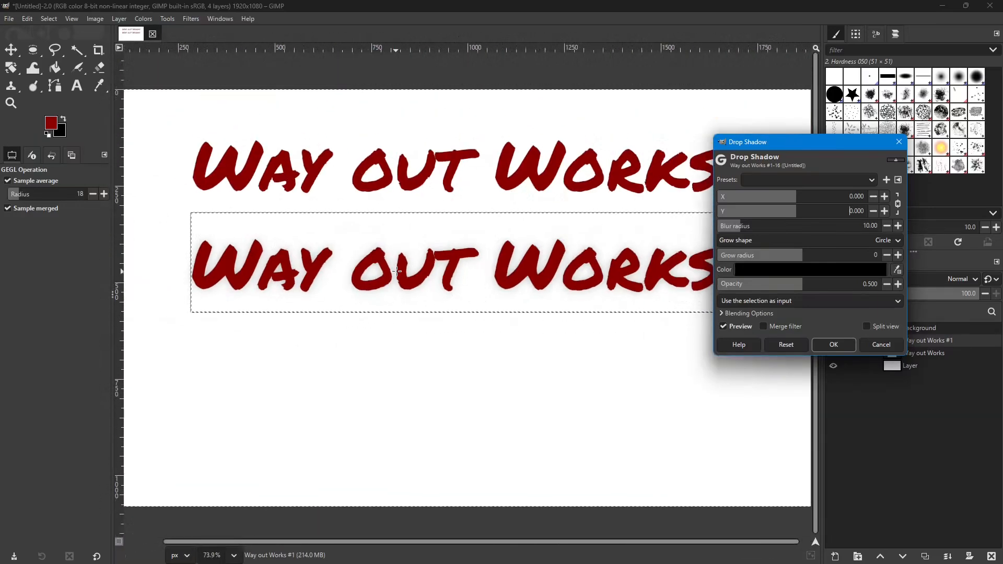
scroll(397, 271, "down", 1, "ctrl")
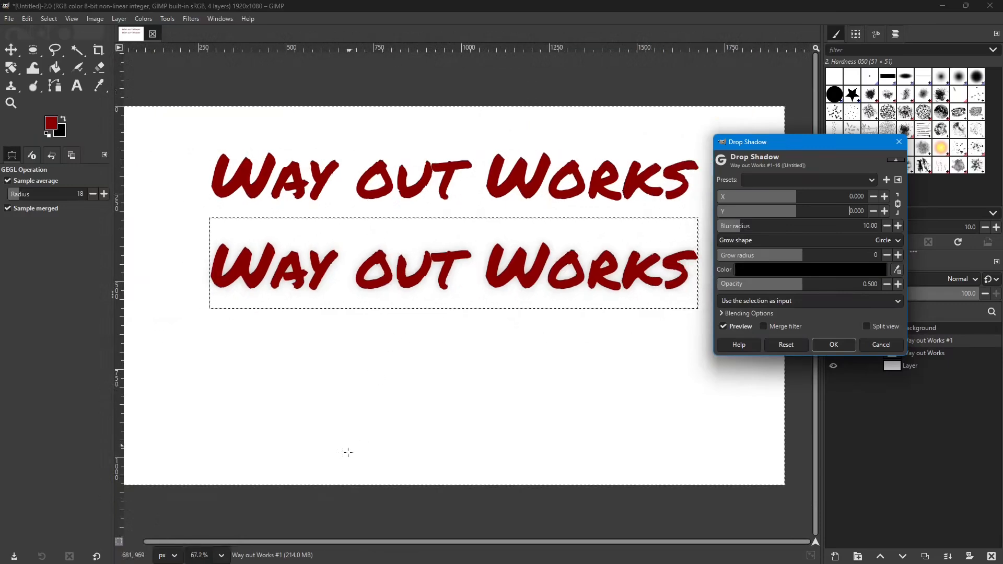
left_click(343, 540)
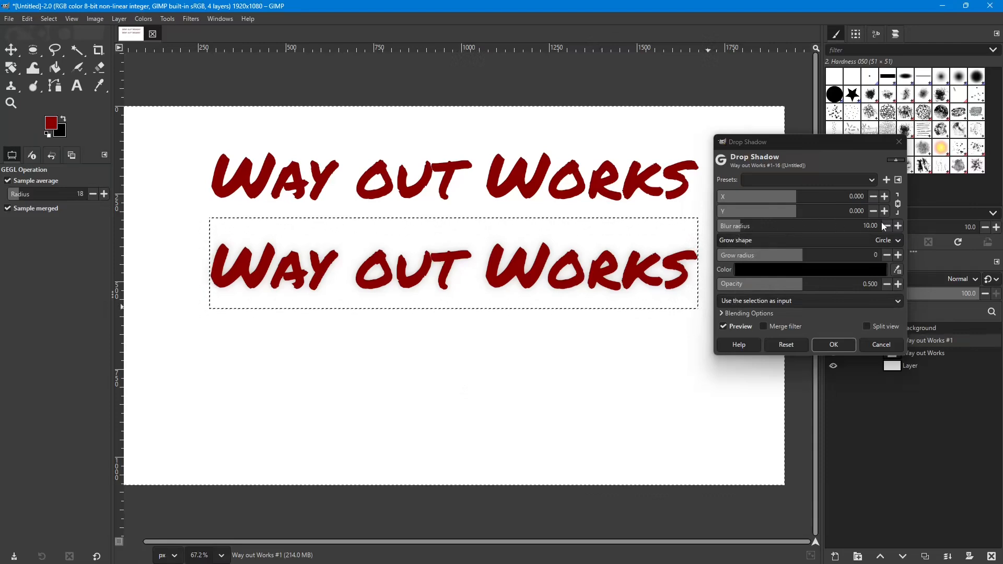
Try blur radii of 12 and 3 for the shadow, return to 10, and raise its opacity to 1.
left_click(898, 225)
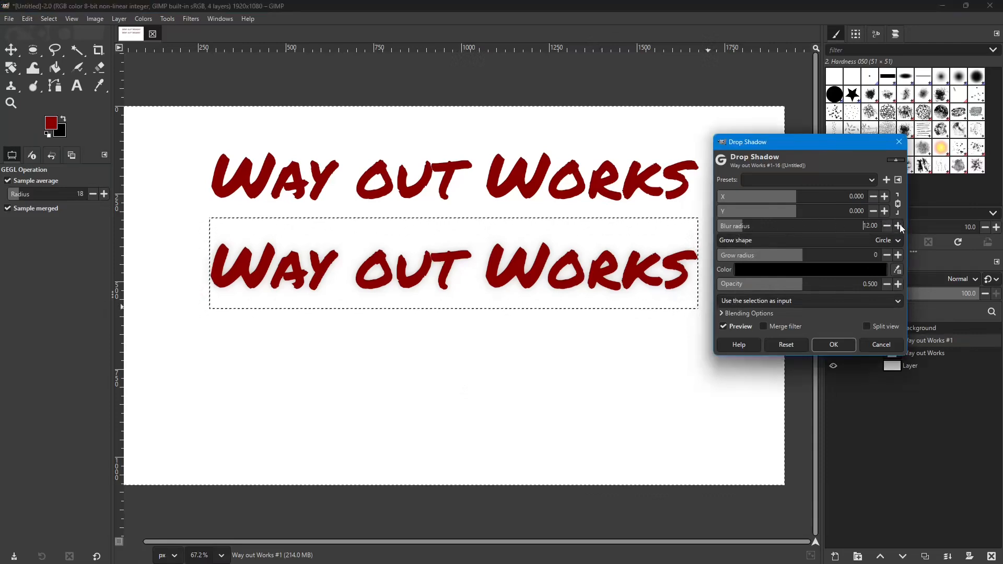
left_click(900, 226)
left_click(888, 227)
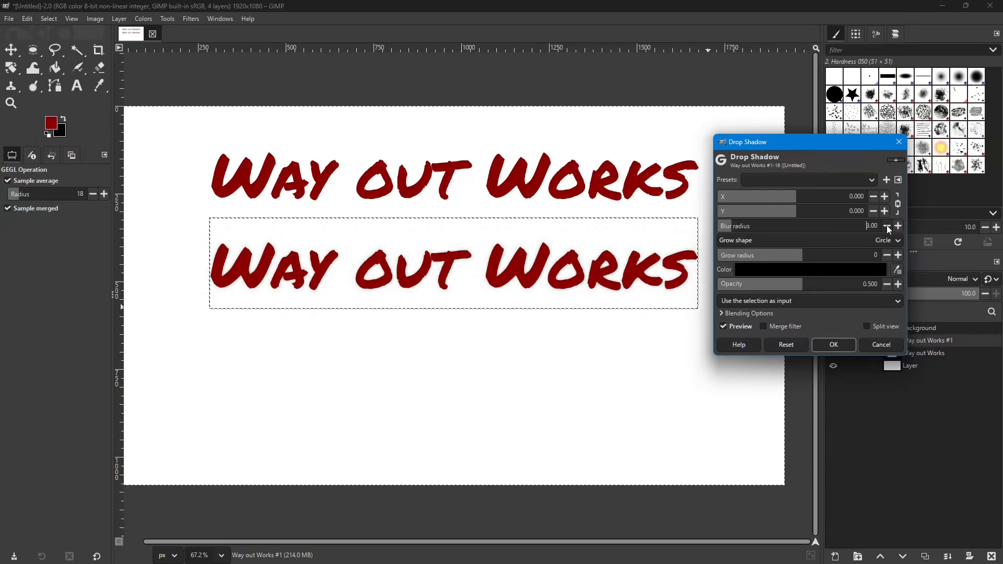
left_click(899, 227)
left_click(900, 227)
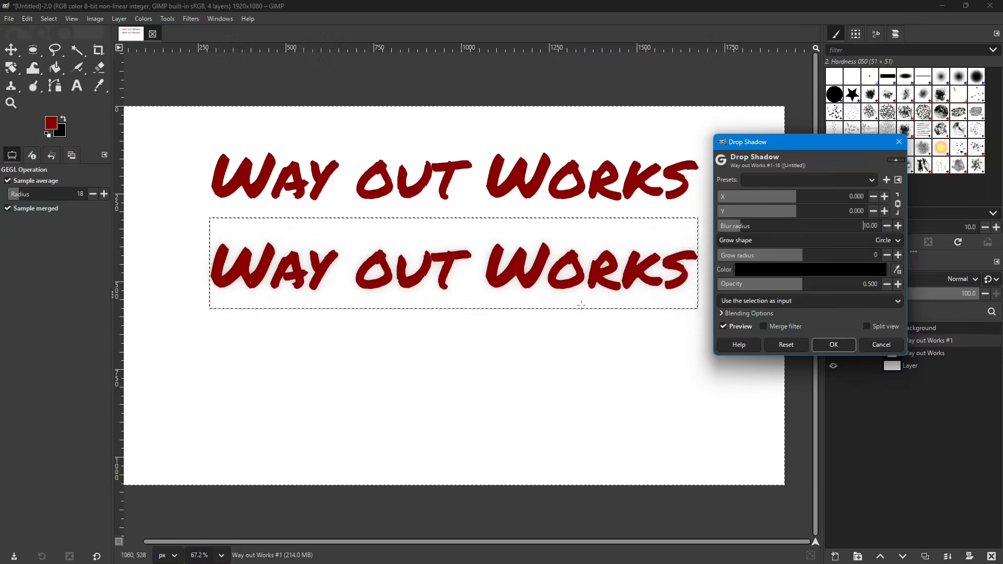
left_click_drag(820, 285, 935, 296)
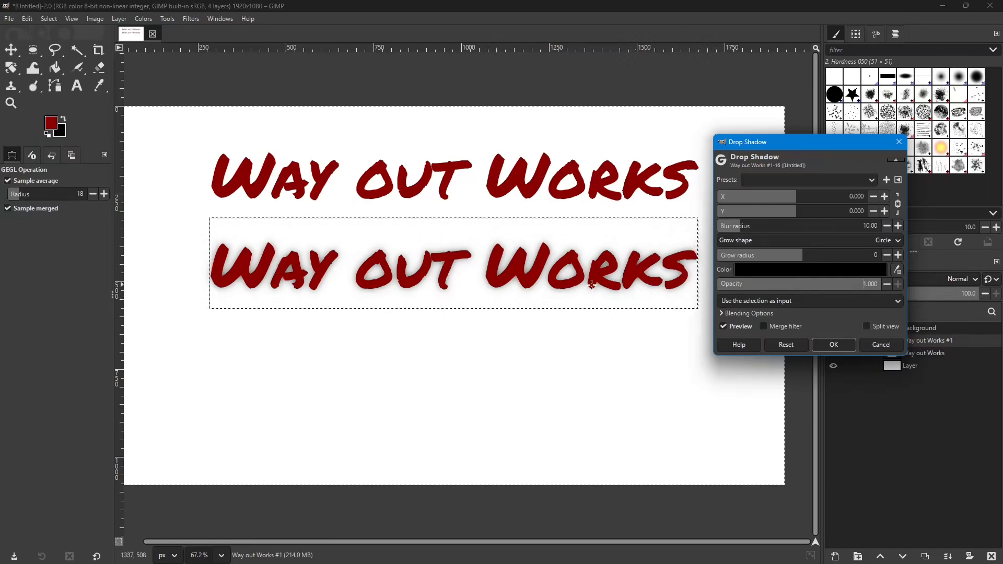
Add a new layer filled with the background color directly above the white layer, leaving the text layers above it.
left_click_drag(789, 143, 774, 53)
left_click(908, 369)
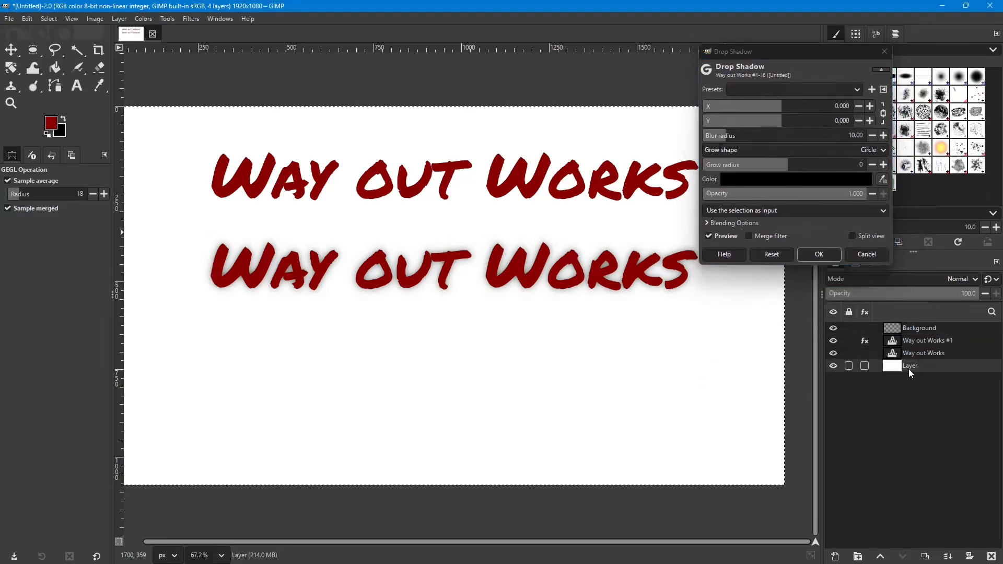
left_click(839, 557)
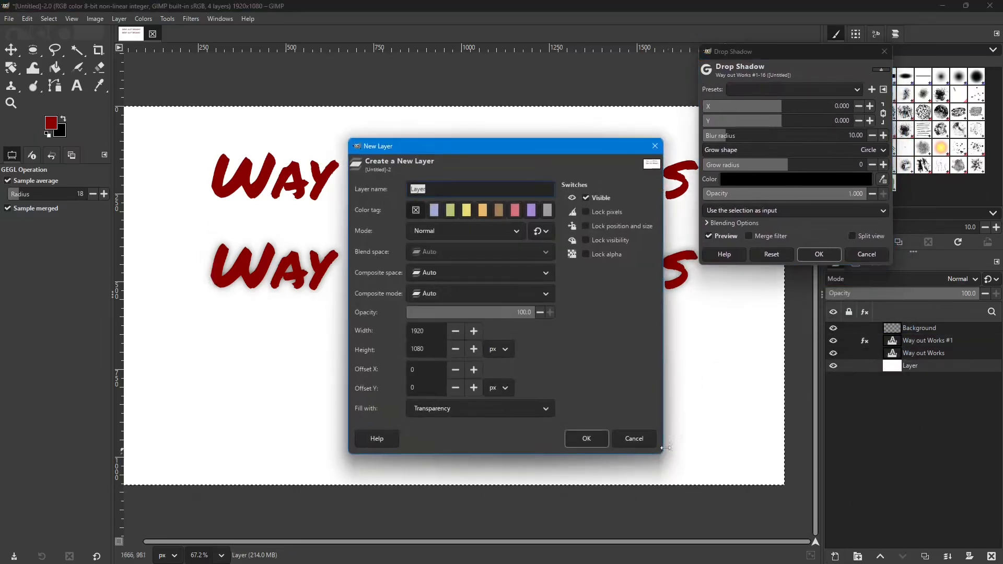
left_click(543, 409)
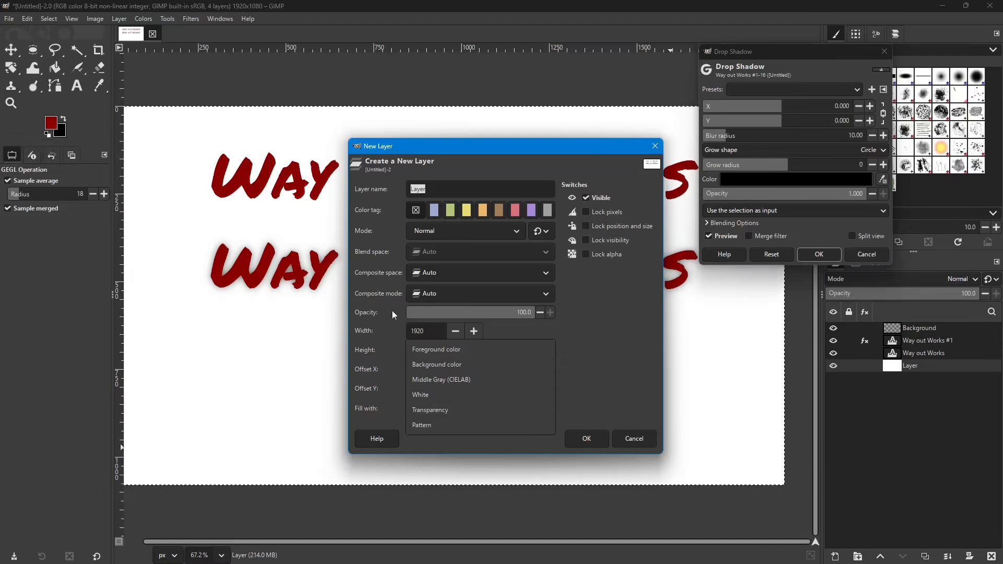
left_click(431, 365)
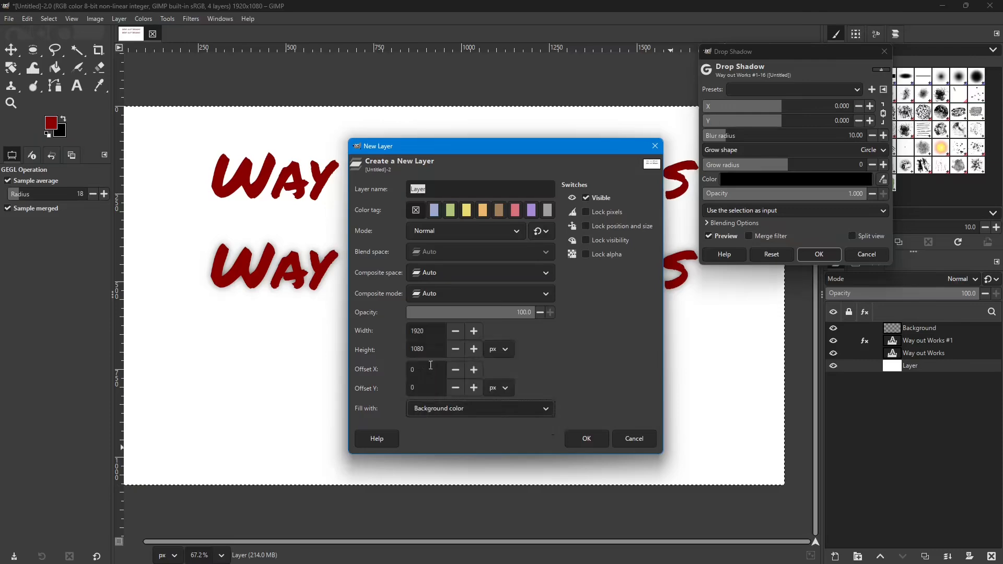
left_click(587, 438)
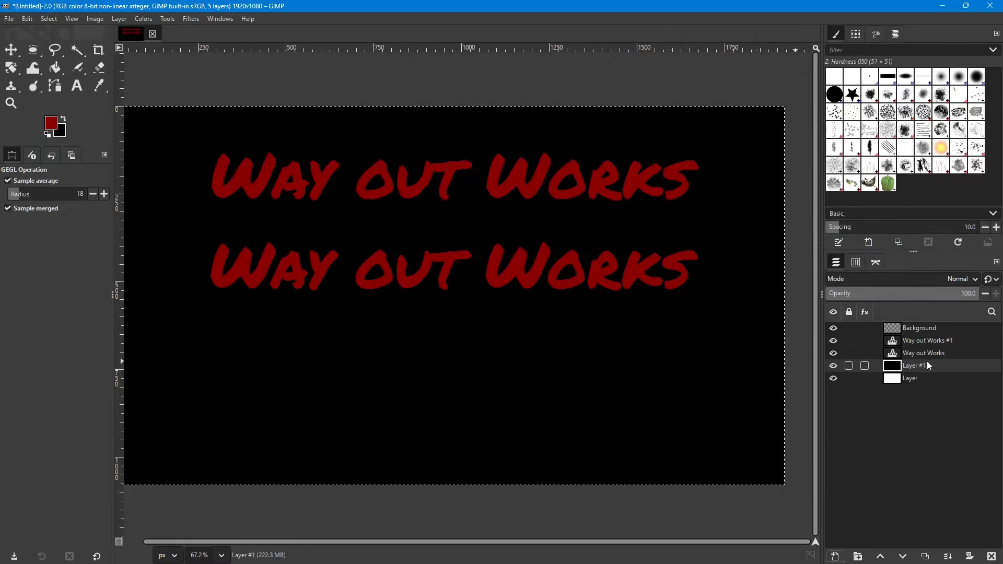
Start the Drop Shadow filter on the "Way out Works #1" layer and set its X and Y offsets to 0.
left_click(917, 350)
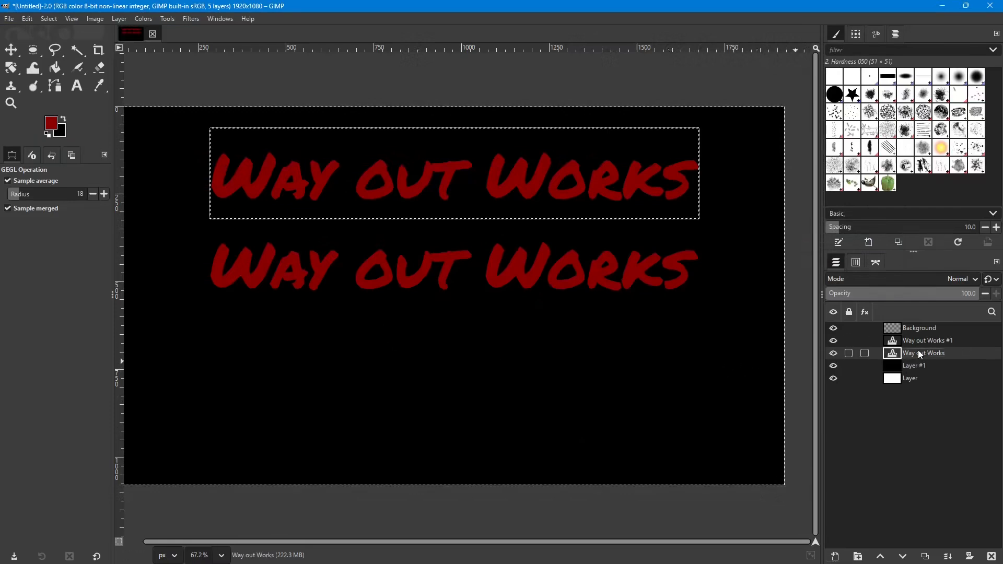
left_click(919, 341)
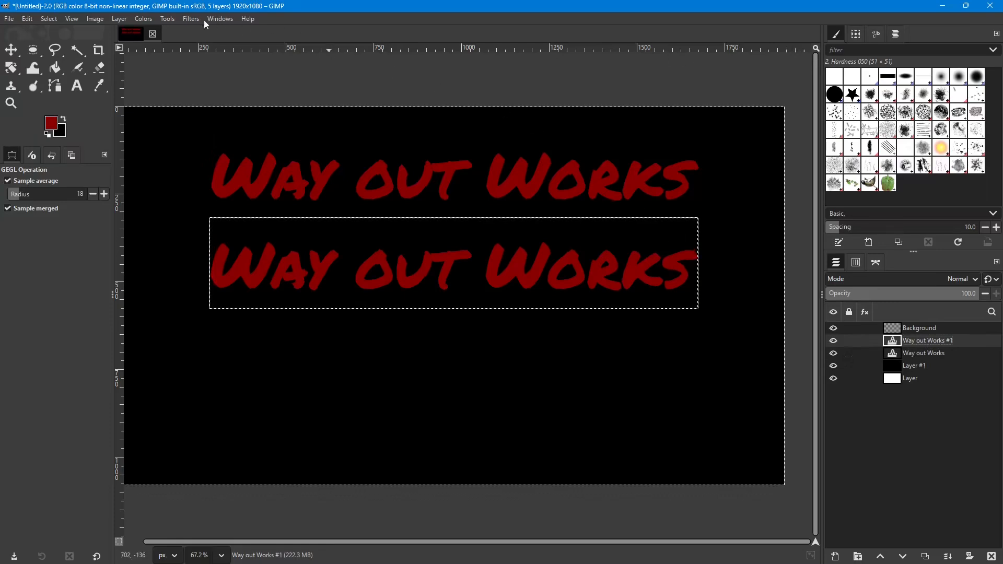
left_click(188, 19)
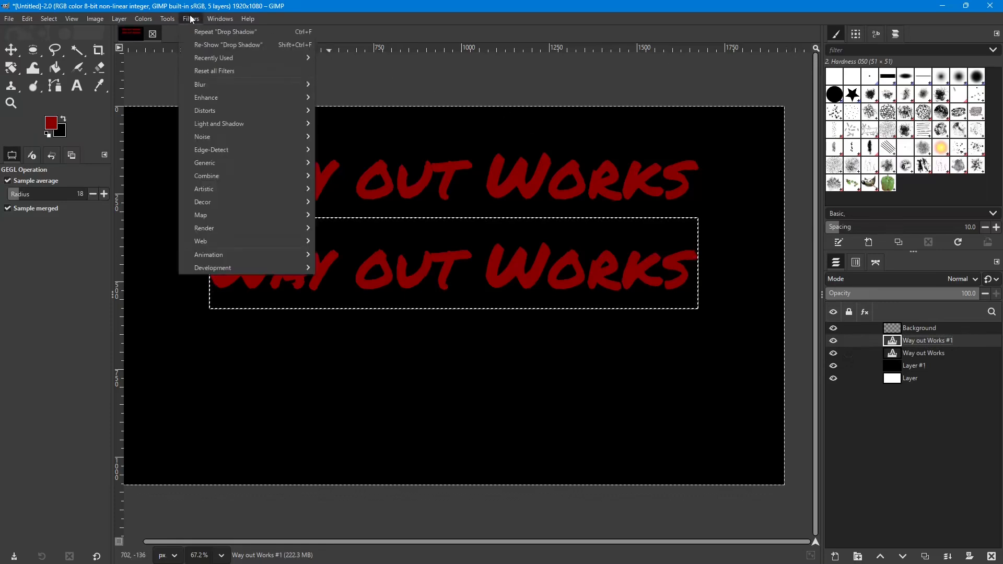
left_click(208, 45)
mouse_move(821, 52)
left_mouse_down()
mouse_move(851, 158)
mouse_move(852, 220)
left_mouse_up()
left_click(891, 288)
left_click(891, 289)
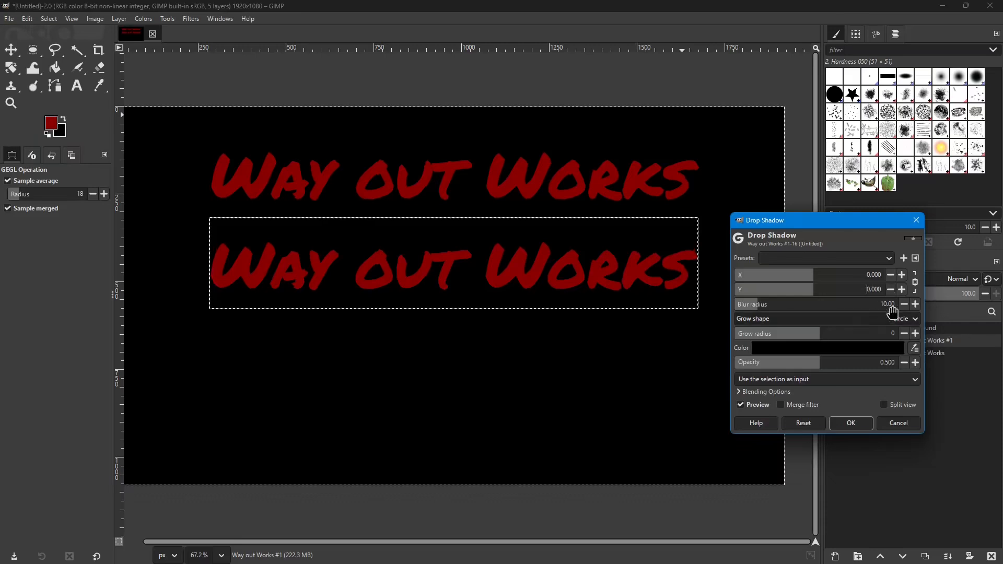
Change the shadow color to white (ffffff) and raise the shadow opacity to 1.
left_click(878, 345)
left_click_drag(781, 359, 653, 168)
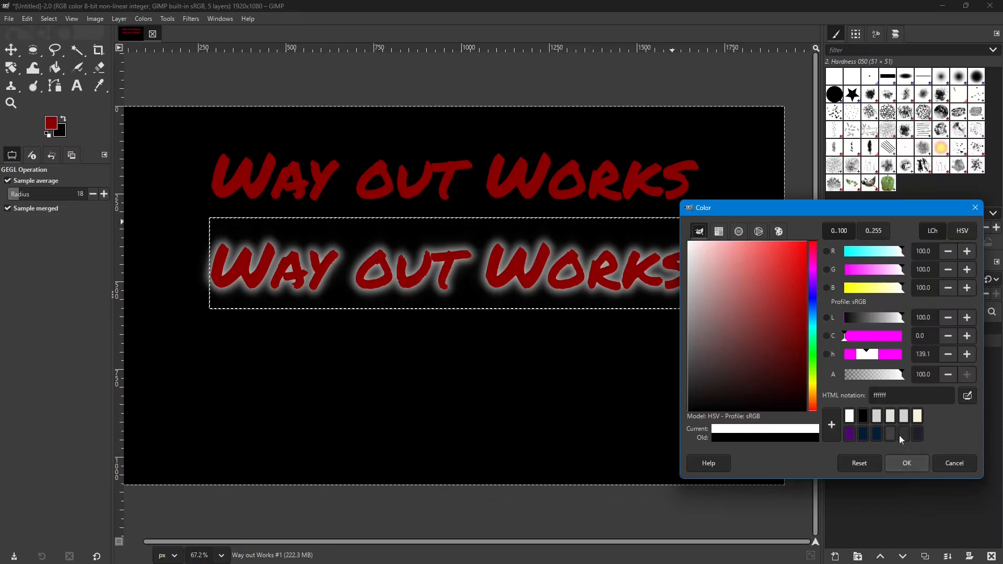
left_click(906, 469)
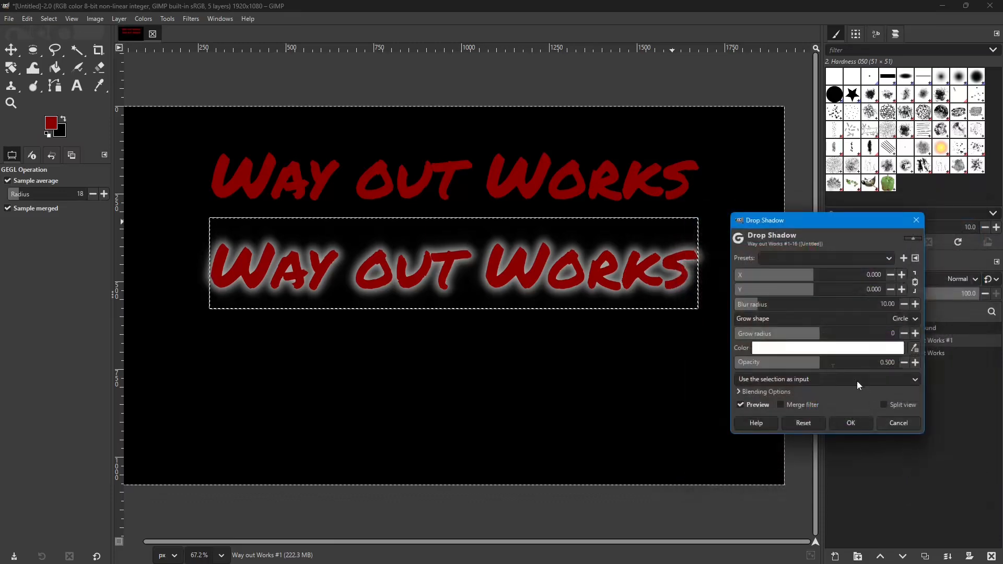
left_click_drag(813, 369, 944, 375)
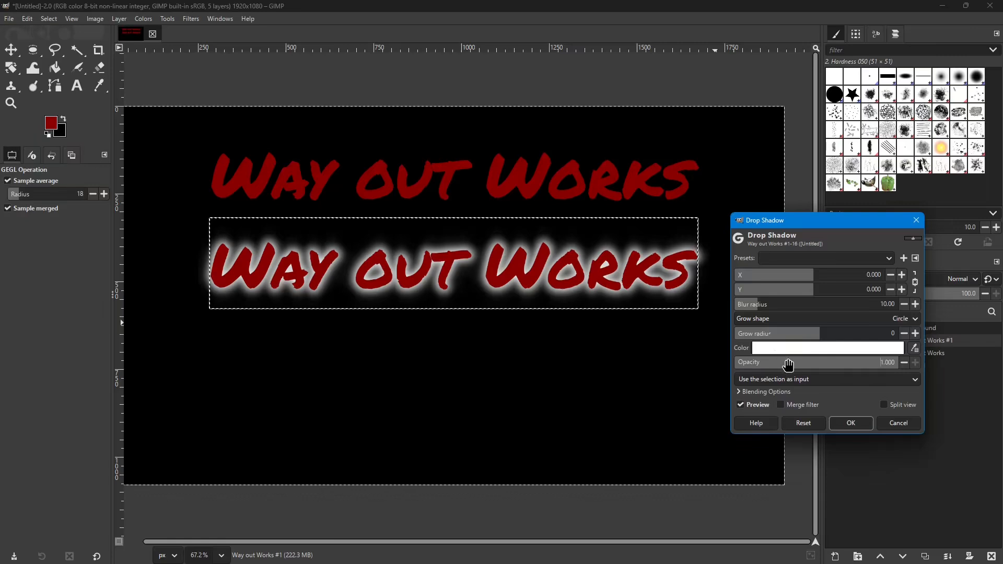
Show the filter's blending options and try the Color erase and Screen modes.
left_click(743, 392)
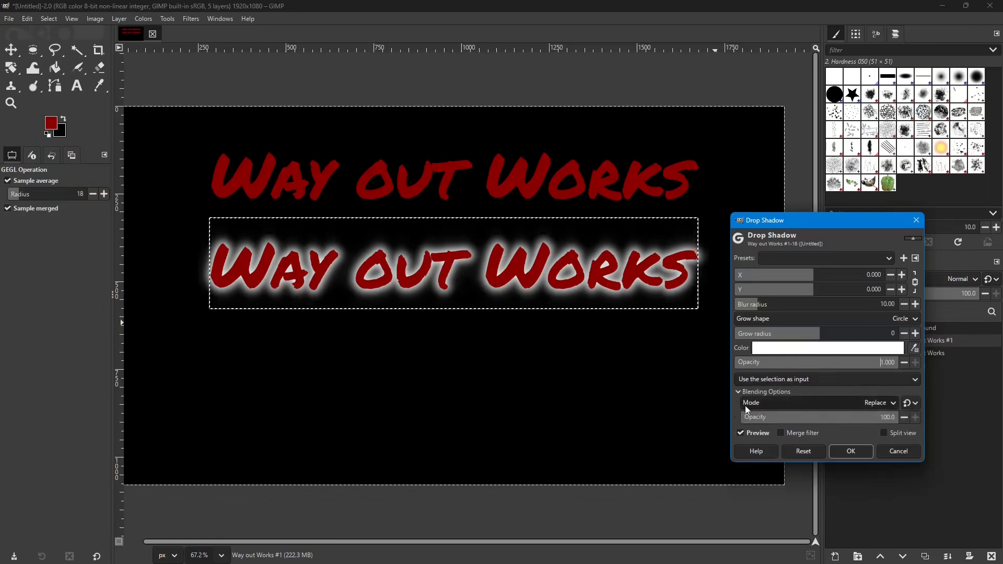
left_click(893, 405)
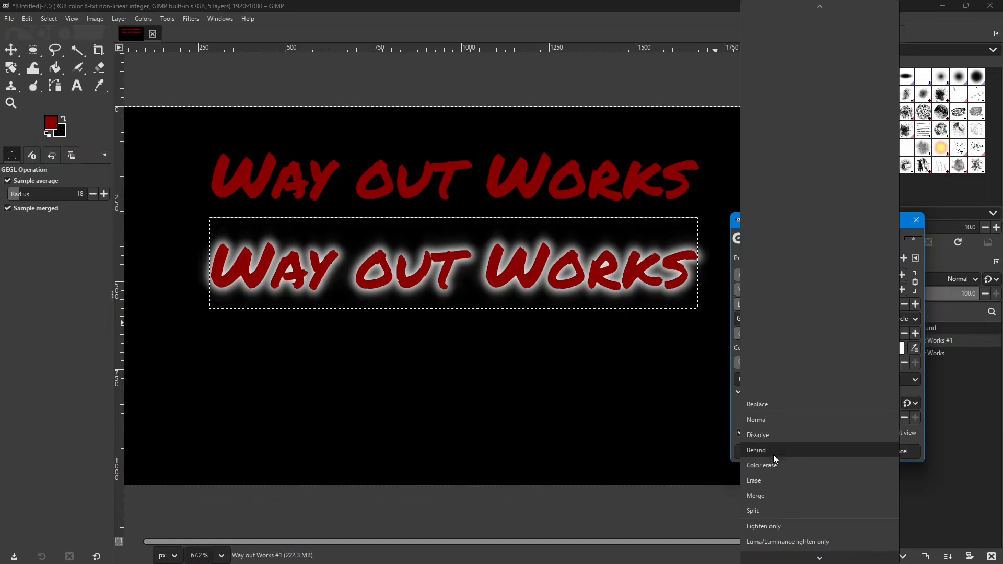
left_click(770, 466)
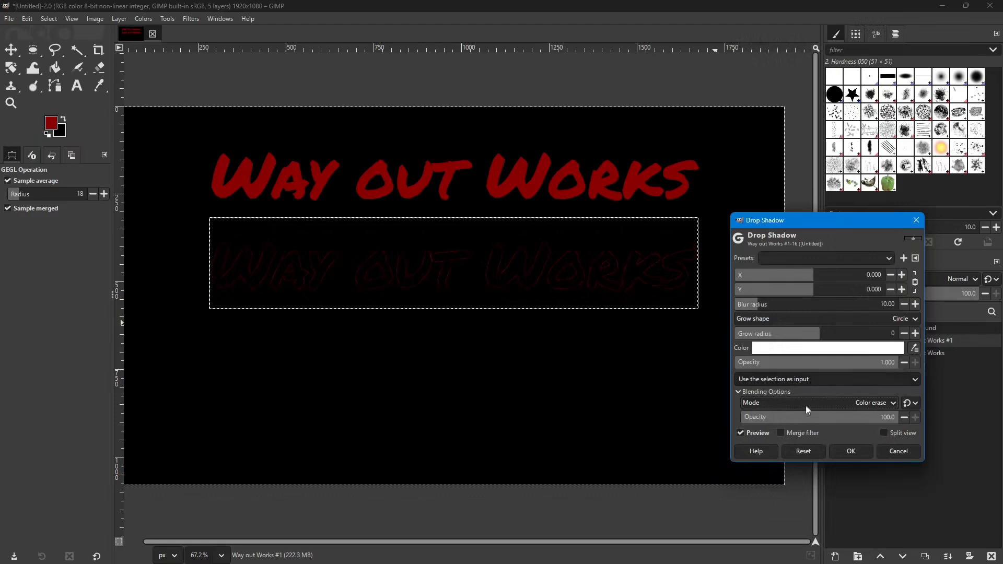
left_click(883, 404)
scroll(817, 421, "down", 4)
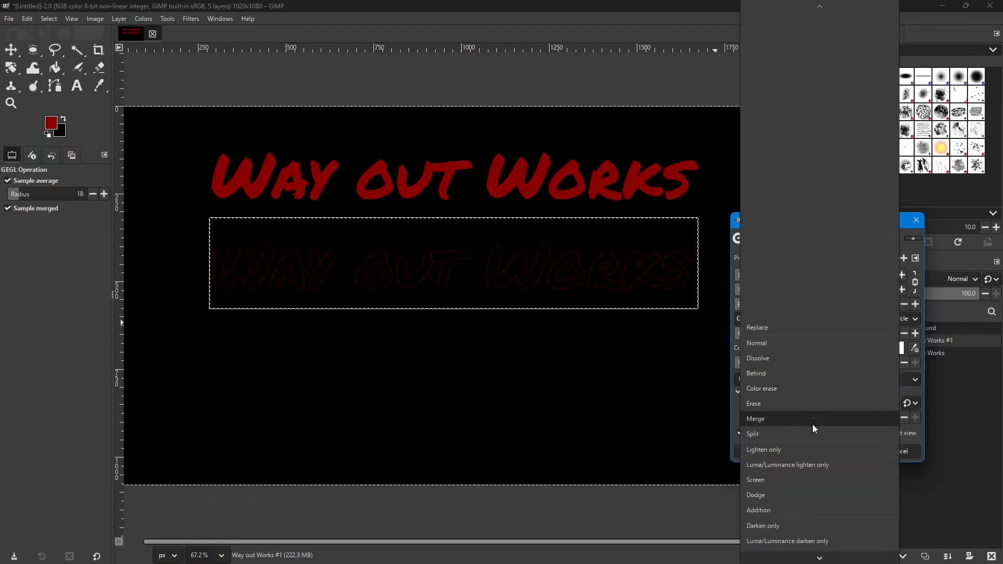
left_click(757, 465)
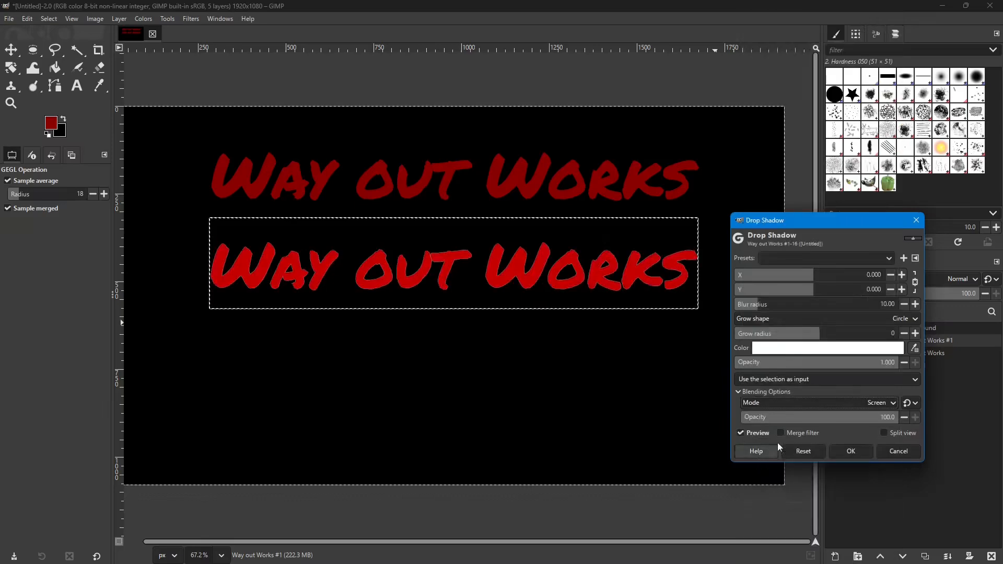
Cycle through the filter's blending modes, including Dodge, Overlay, Grain extract, LCh Chroma, Subtract and Pin light, to compare their effects on the text.
key("Down")
key("Down")
key("Down")
key("Down")
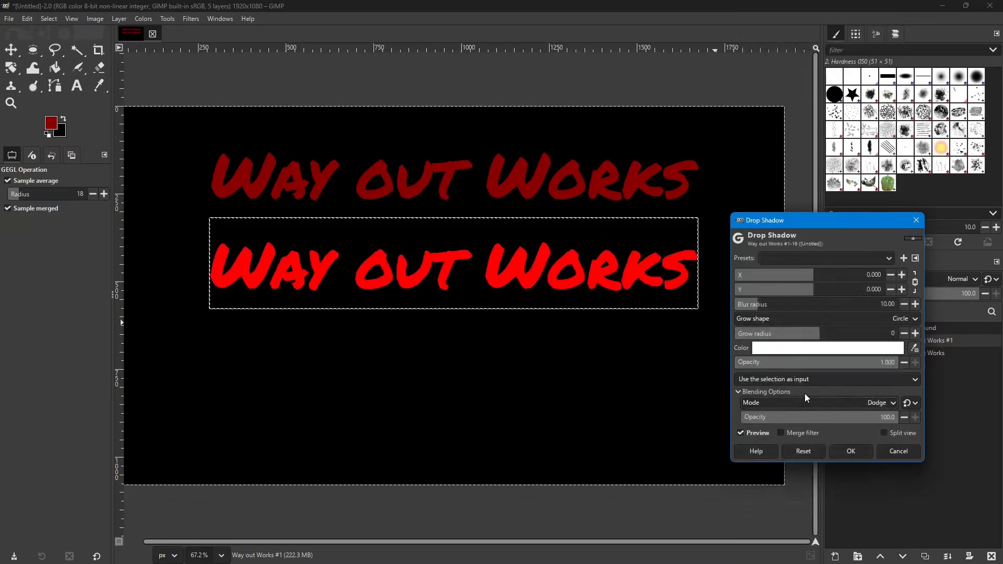
key("Down")
key("Down")
key("Down")
key("Down")
key("Down")
key("Down")
key("Down")
key("Down")
key("Down")
key("Down")
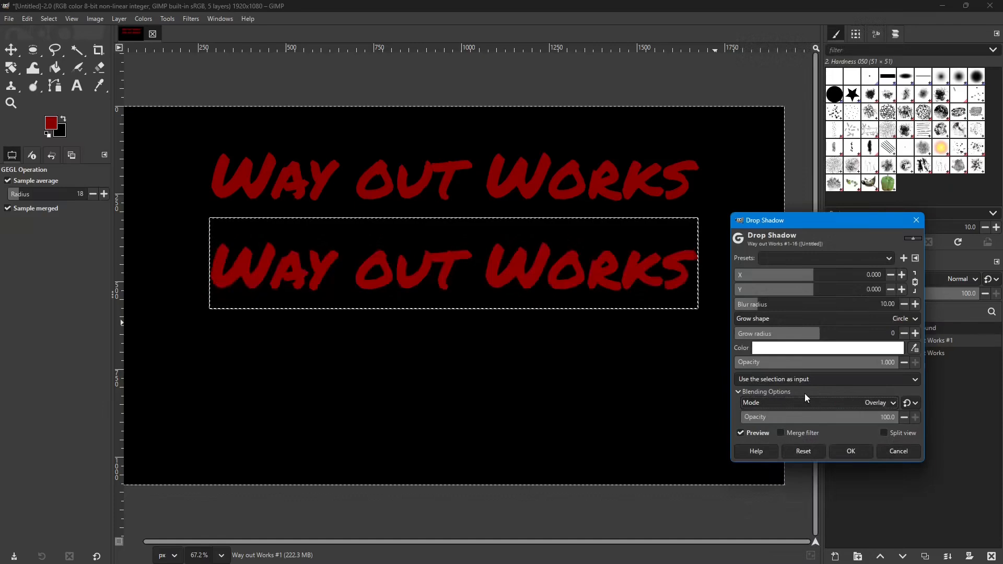
key("Down")
key("Down")
key("Down")
key("Down")
key("Down")
key("Down")
key("Down")
key("Down")
key("Down")
key("Down")
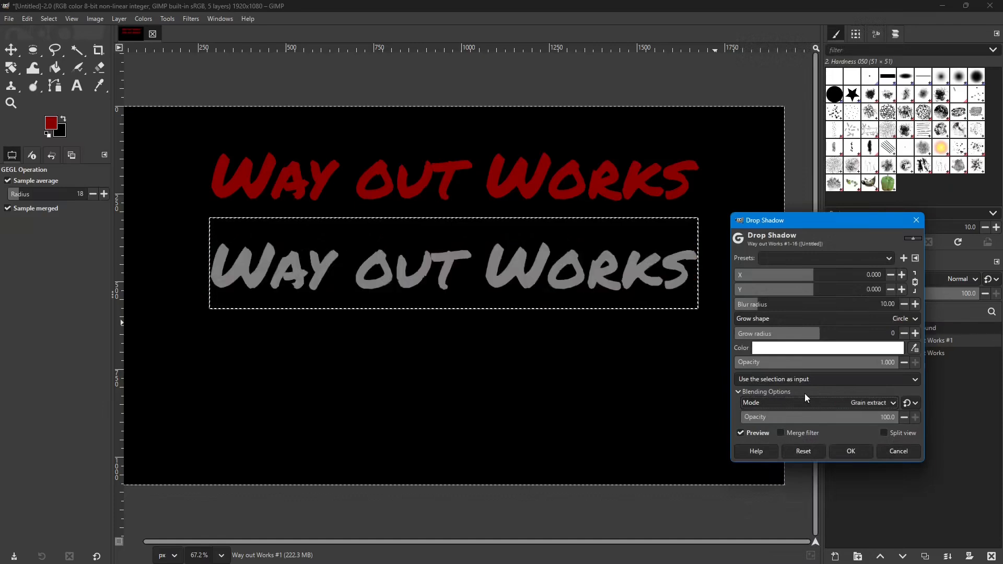
key("Down")
key("Down")
key("Down")
key("Down")
key("Up")
key("Up")
key("Up")
key("Up")
key("Up")
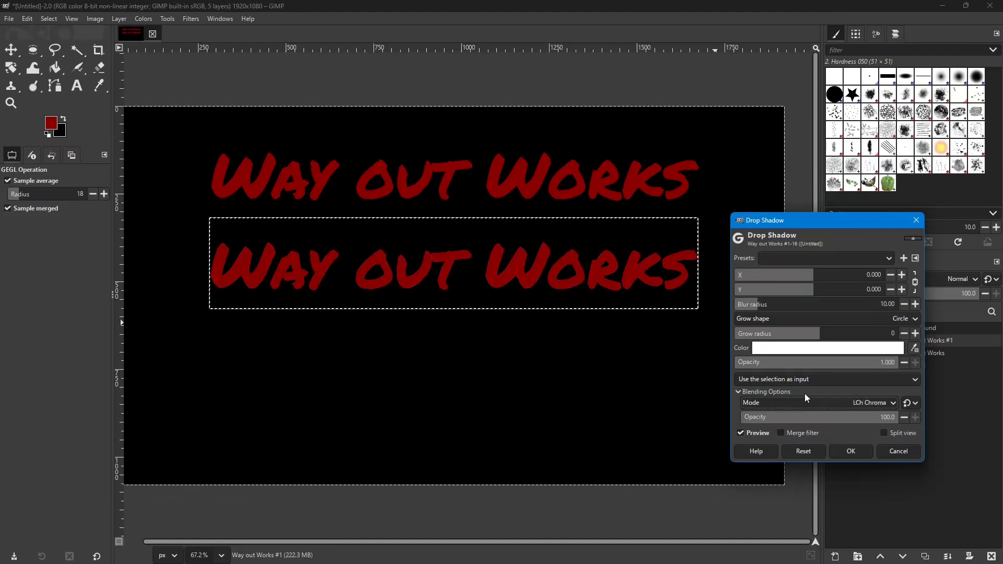
key("Up")
key("Up")
key("Up")
key("Up")
key("Up")
key("Up")
key("Up")
key("Up")
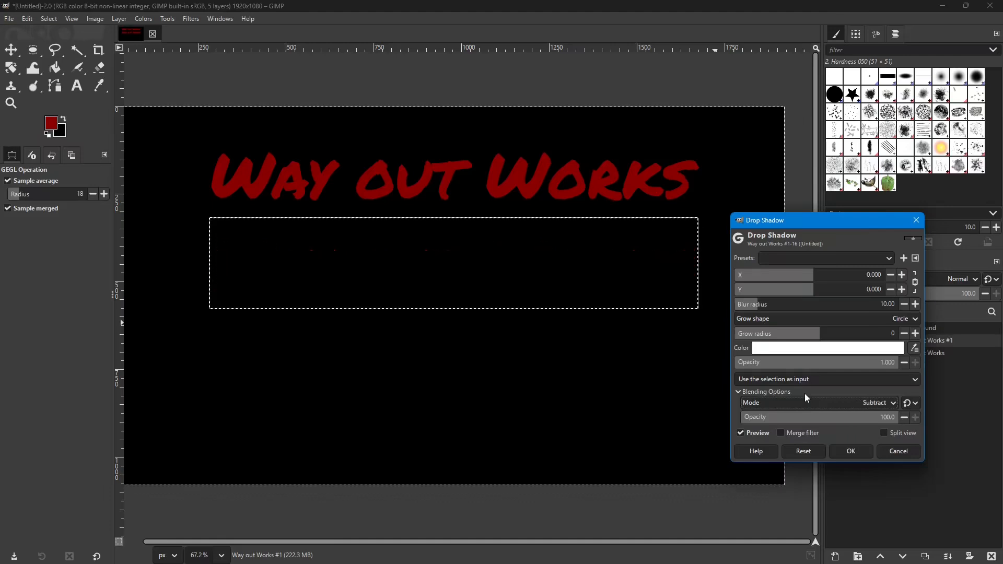
key("Up")
key("Up")
key("Up")
key("Up")
key("Up")
key("Up")
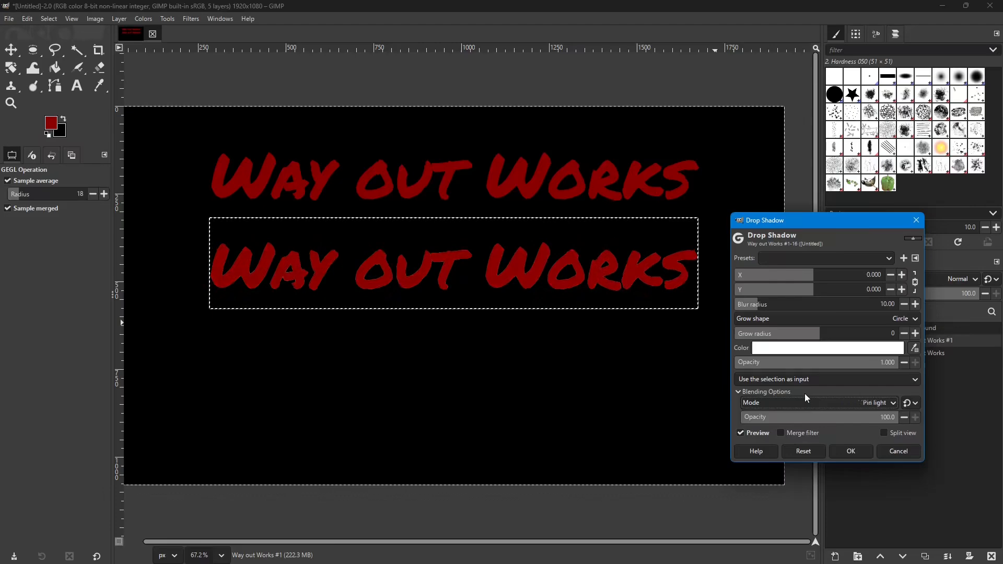
key("Up")
key("Up")
key("Up")
key("Up")
key("Up")
key("Up")
key("Up")
key("Up")
key("Up")
key("Up")
key("Up")
key("Up")
key("Up")
key("Up")
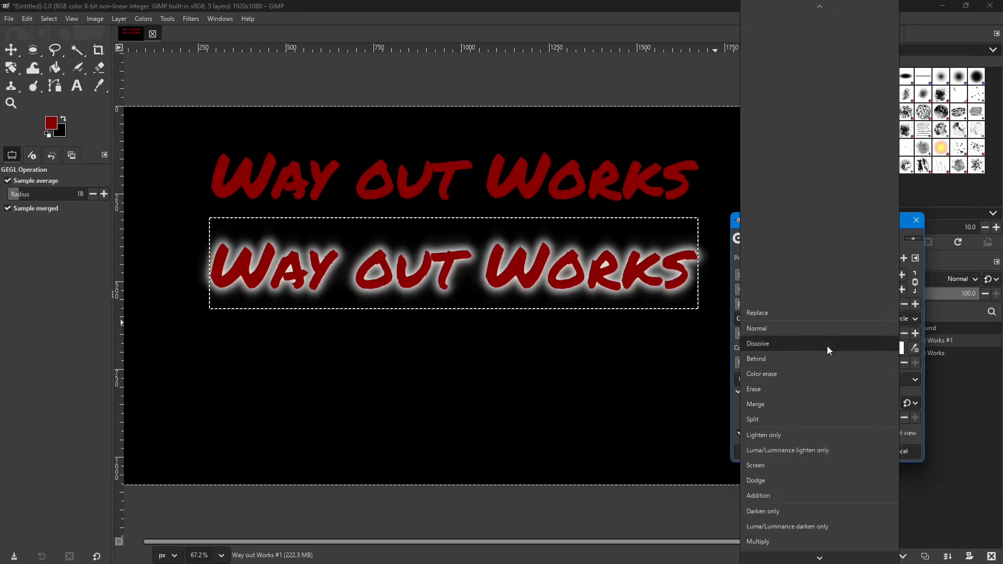
Compare the Replace and Merge blending modes for the shadow, leaving the mode on Merge.
left_click(804, 314)
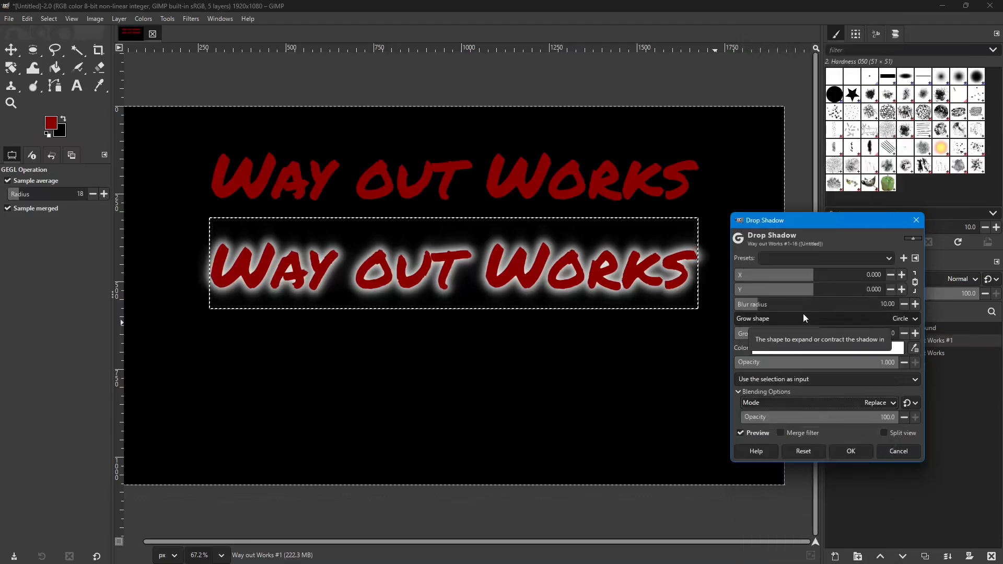
left_click(892, 404)
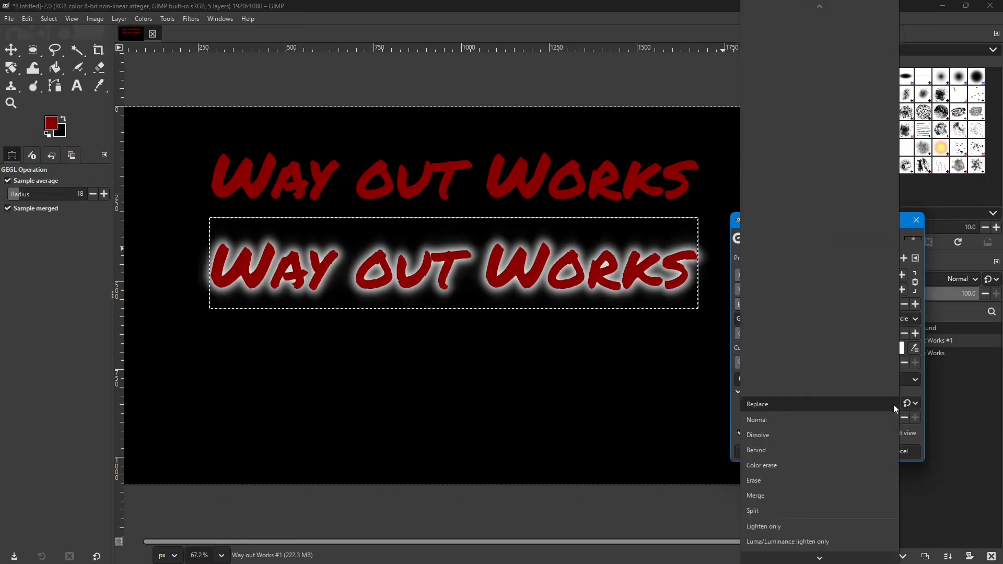
left_click(773, 497)
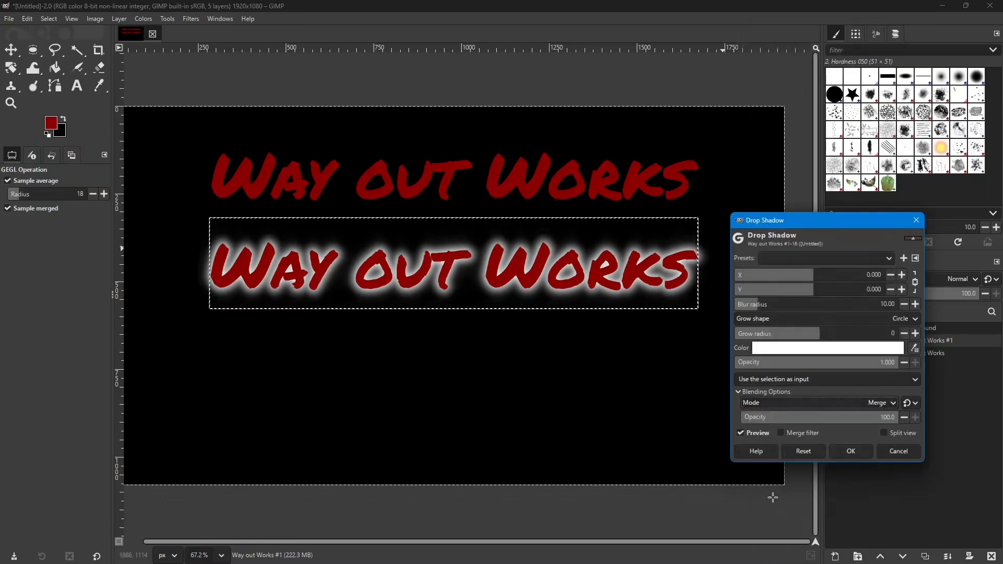
Discard the white drop shadow and hide the black Layer #1 to work on the white background.
left_click(890, 401)
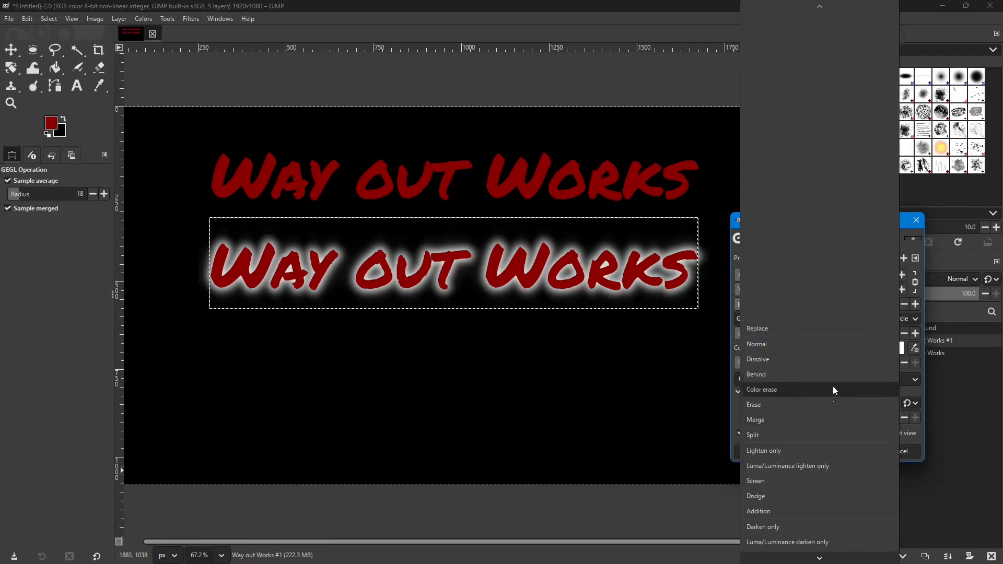
left_click(786, 348)
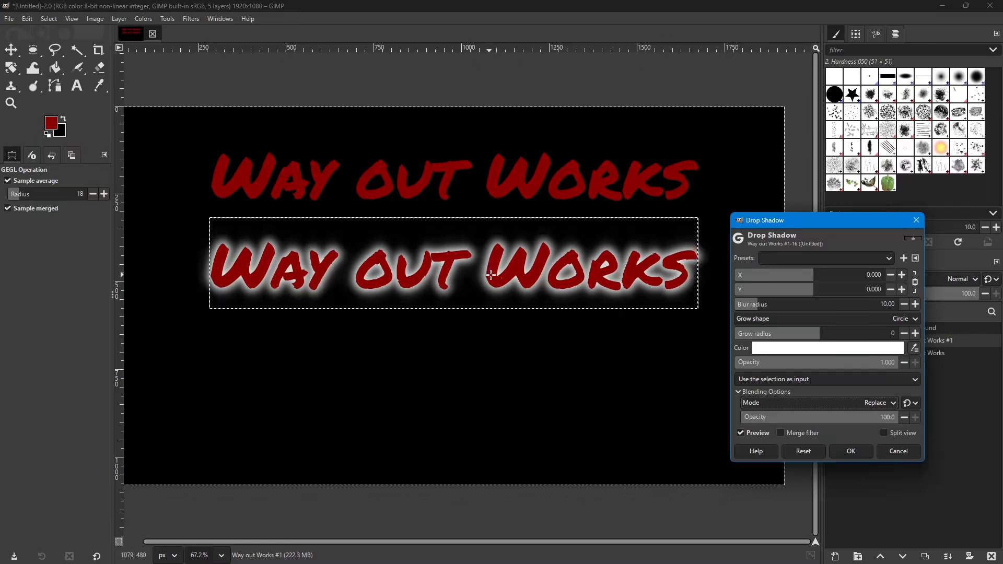
left_click(890, 451)
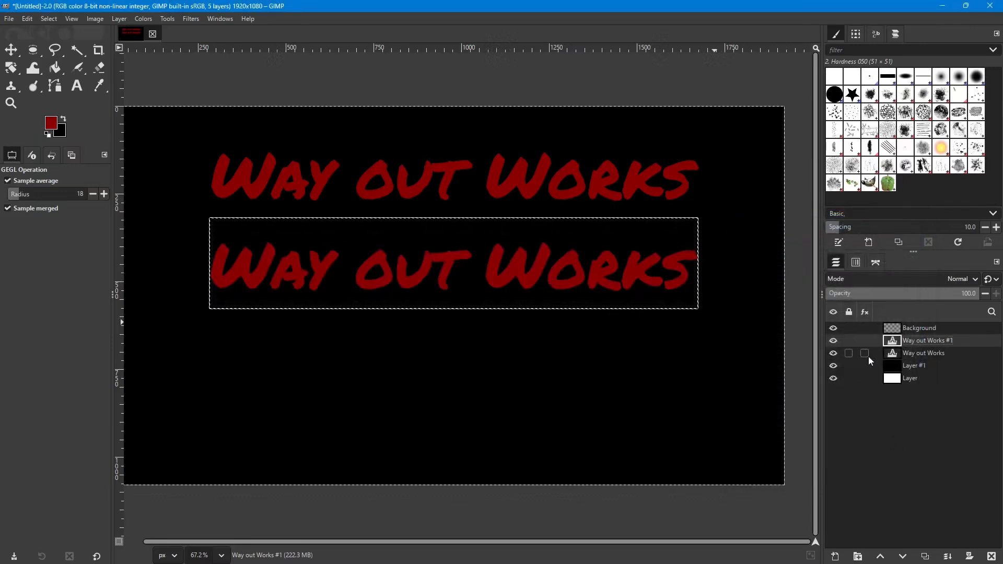
left_click(834, 366)
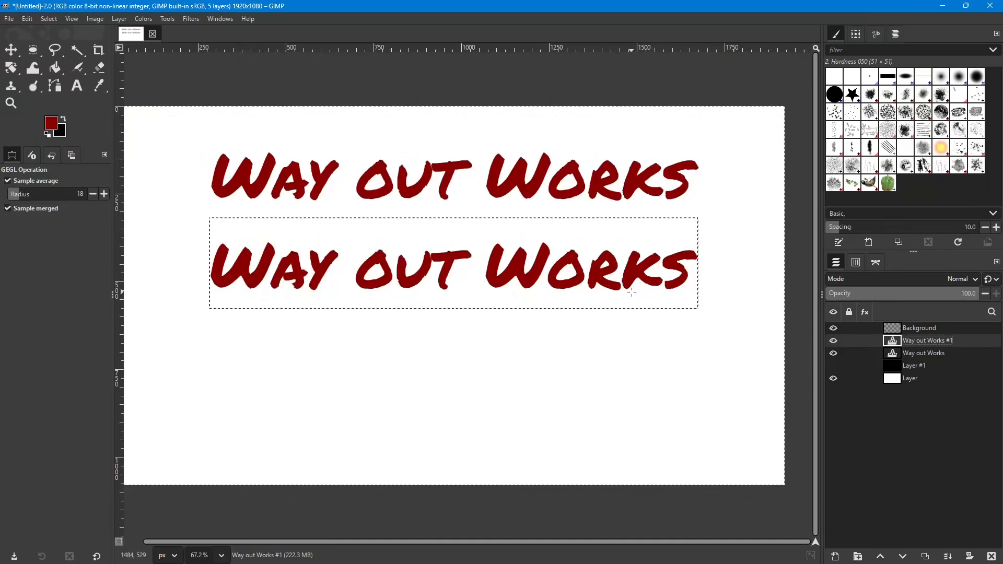
left_click(915, 378)
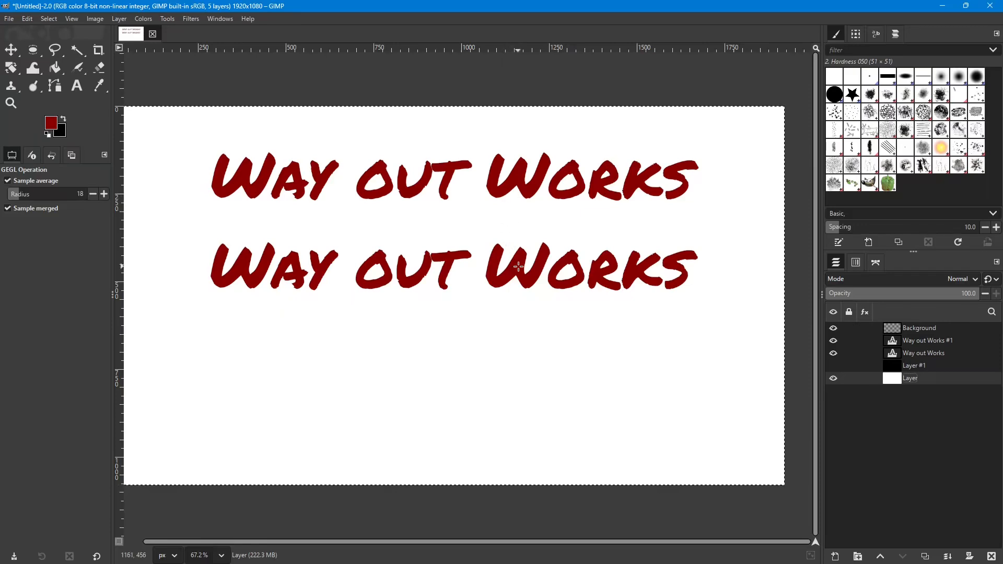
key("ctrl+shift+f")
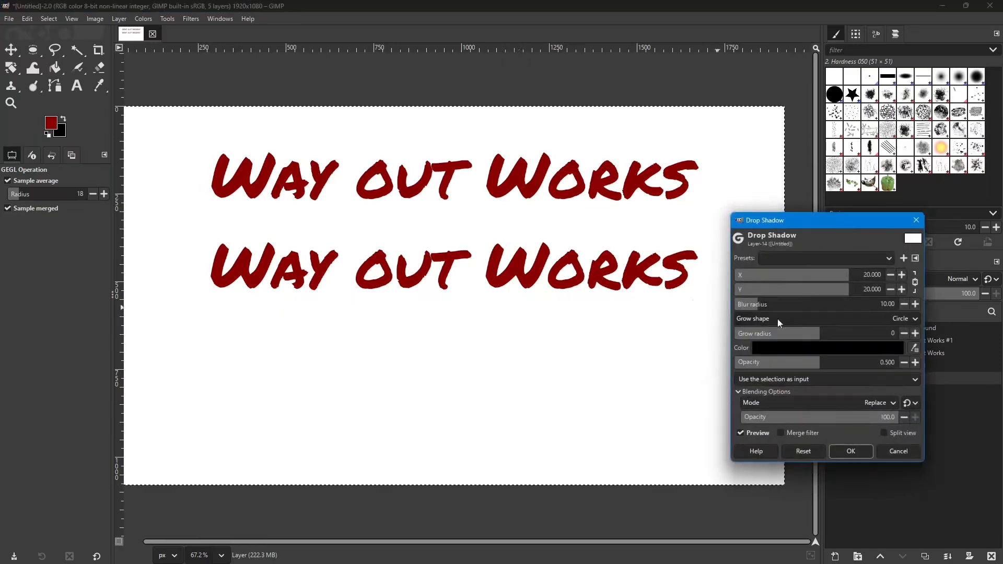
left_click_drag(852, 221, 876, 139)
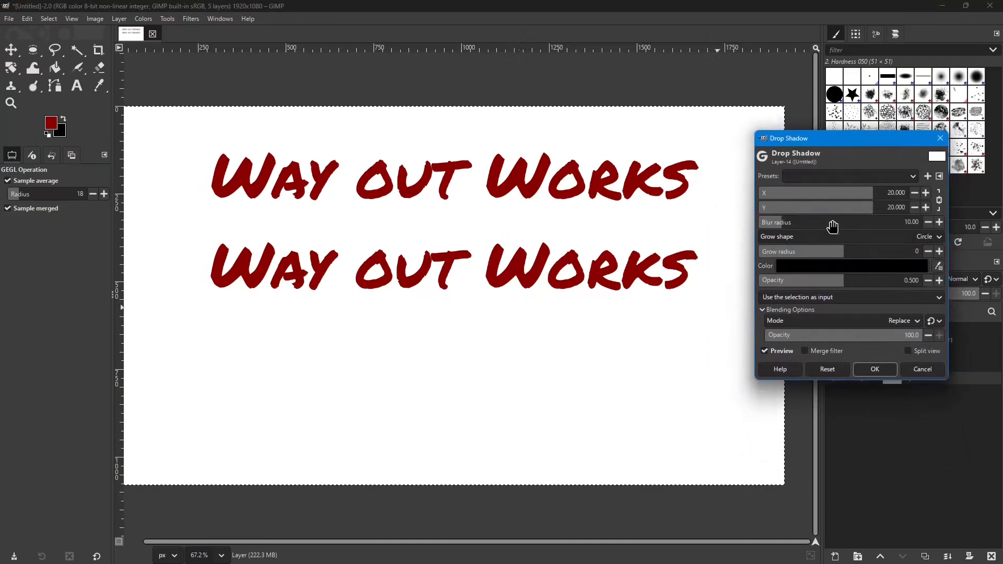
left_click(914, 207)
left_click(915, 207)
left_click(915, 207)
left_click(915, 207)
left_click(914, 208)
left_click(914, 207)
left_click(914, 207)
left_click(915, 207)
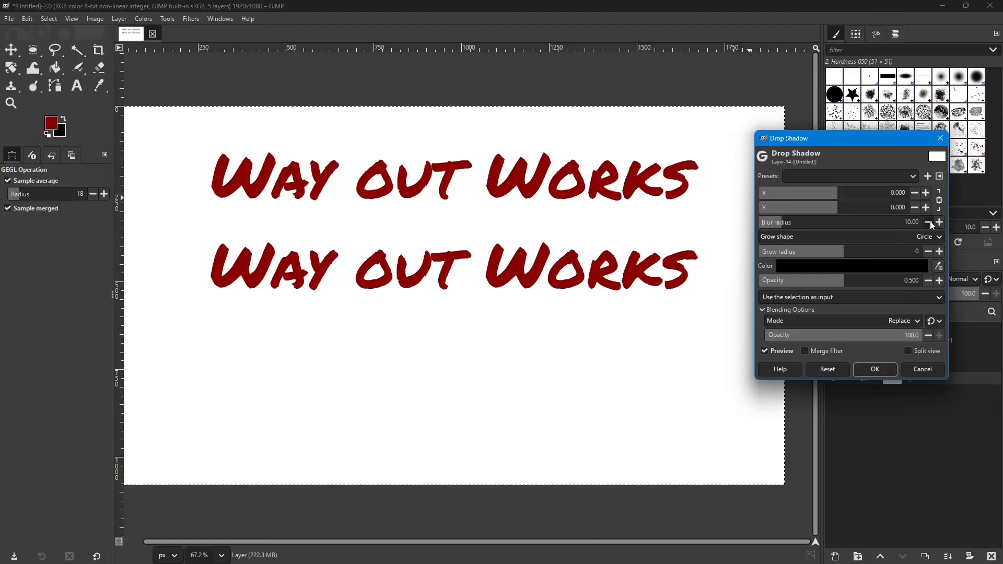
left_click(928, 222)
left_click(929, 222)
left_click(929, 222)
left_click(929, 222)
left_click(929, 222)
left_click_drag(836, 281, 960, 292)
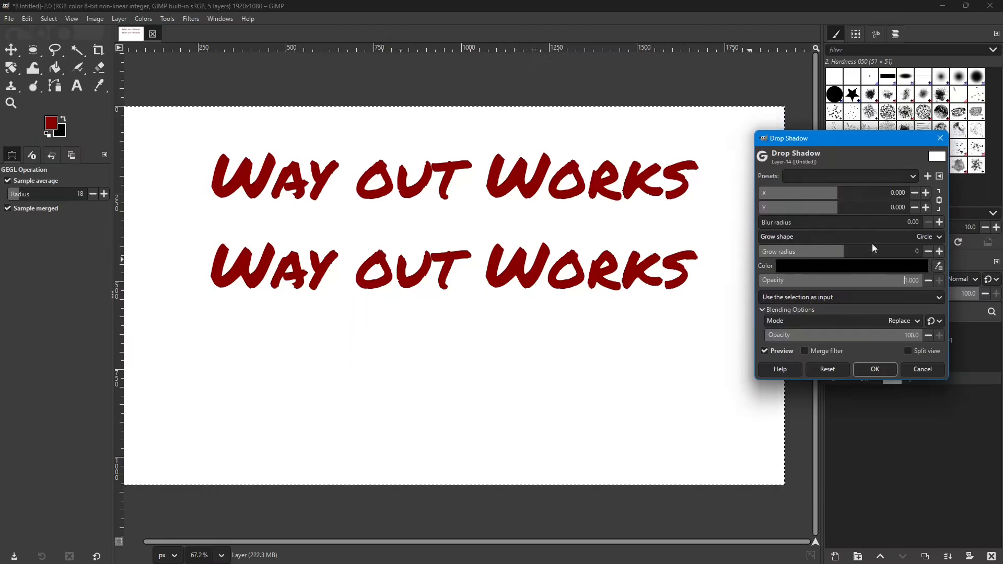
left_click(939, 251)
left_click(939, 251)
left_click(939, 251)
left_click(939, 252)
left_click(939, 251)
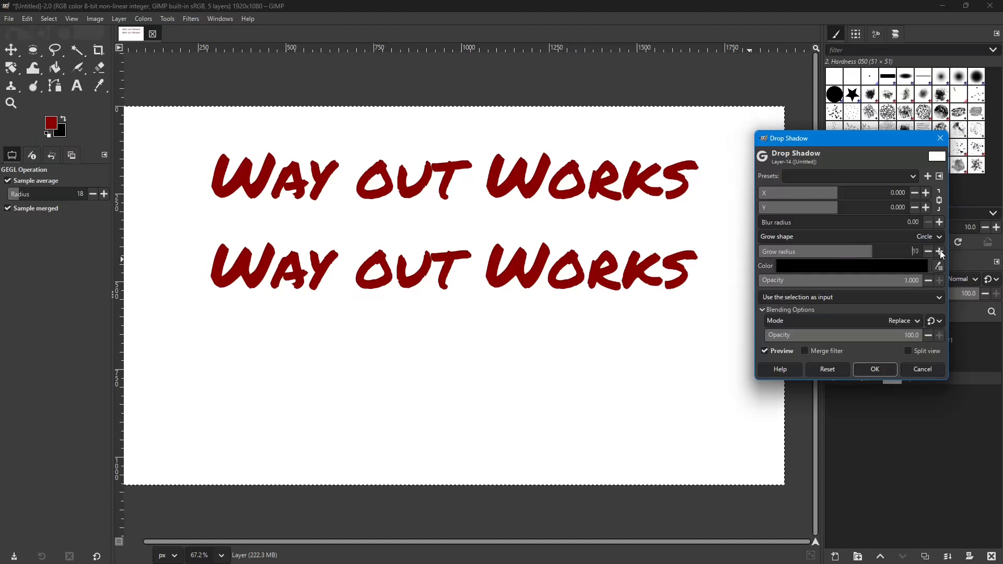
left_click(939, 251)
left_click(939, 251)
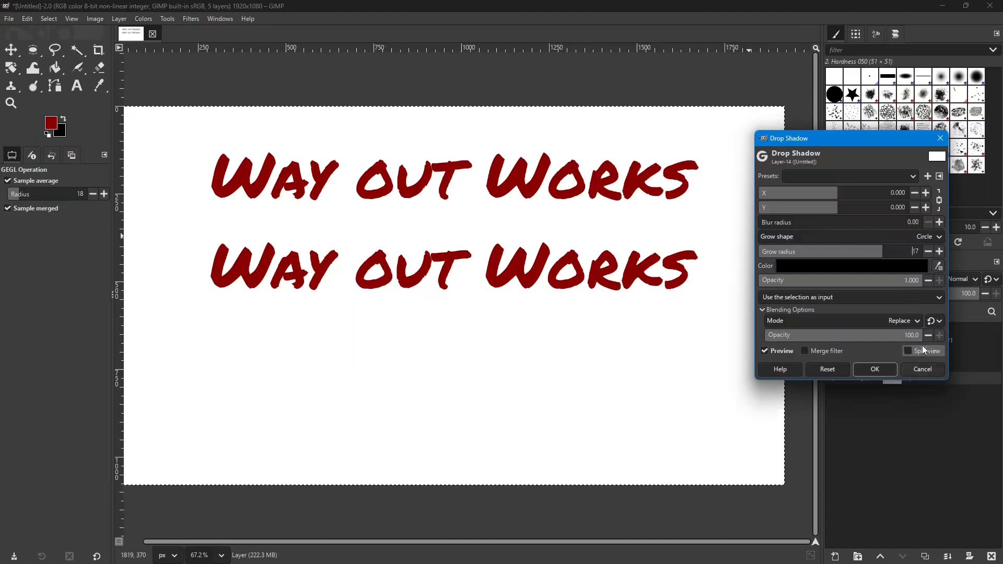
left_click(914, 369)
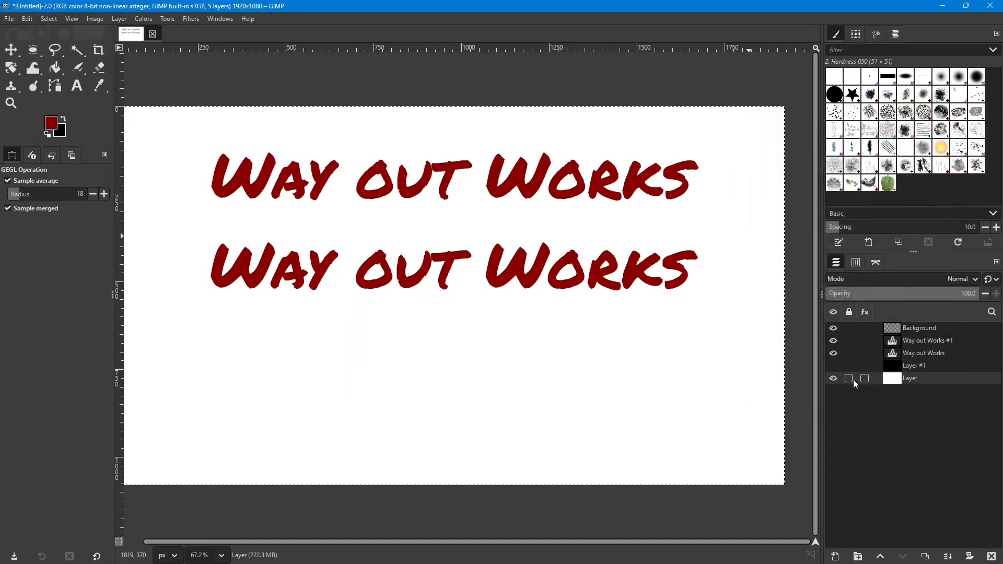
Start a Drop Shadow on the Way out Works #1 layer with X, Y and blur radius at 0 and opacity at 1.
left_click(911, 353)
left_click(914, 340)
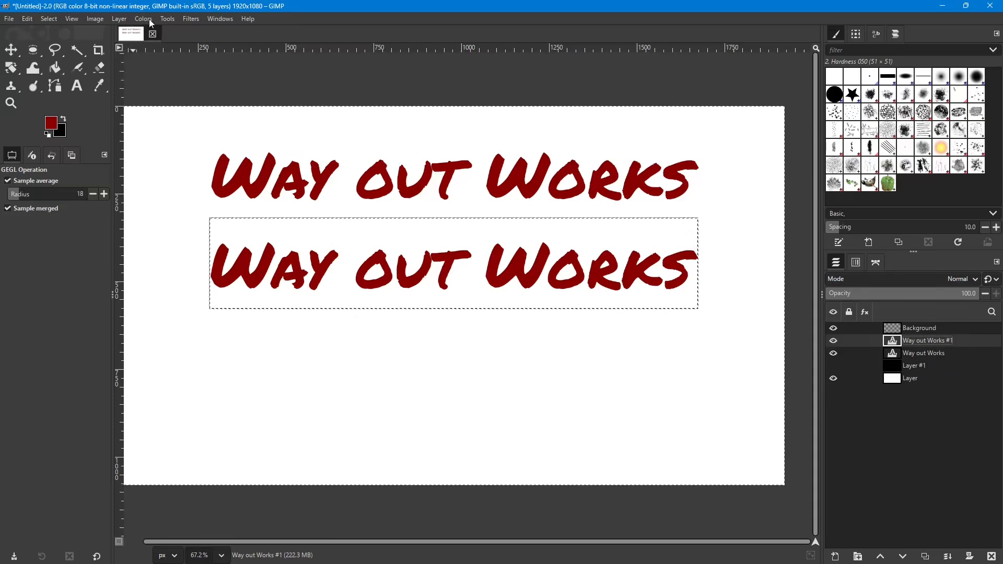
left_click(187, 18)
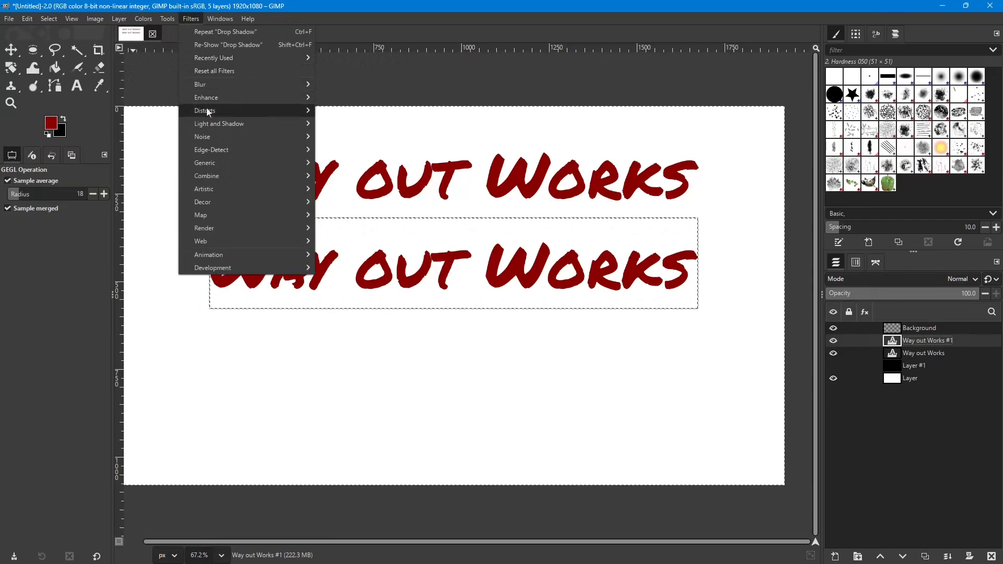
mouse_move(207, 126)
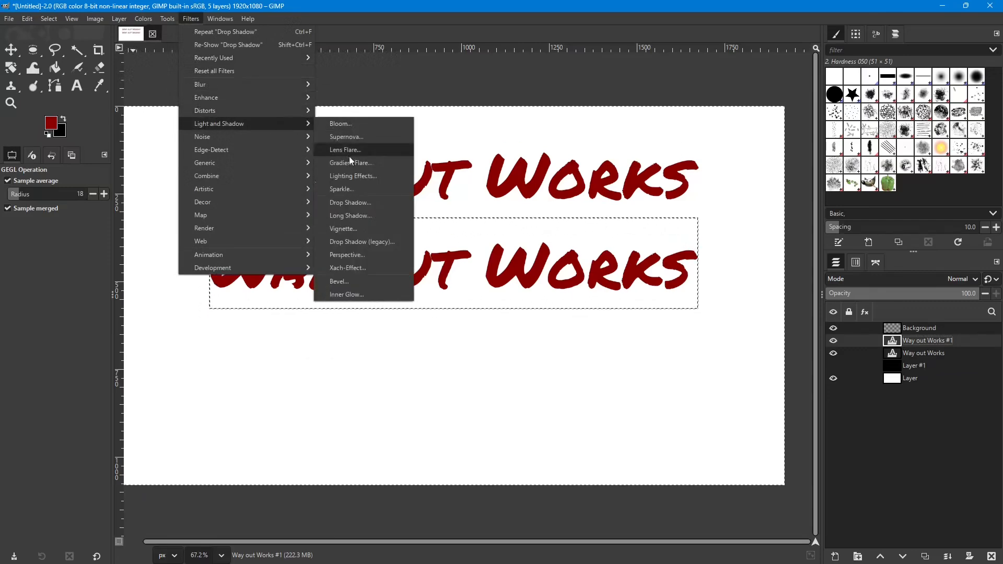
left_click(343, 203)
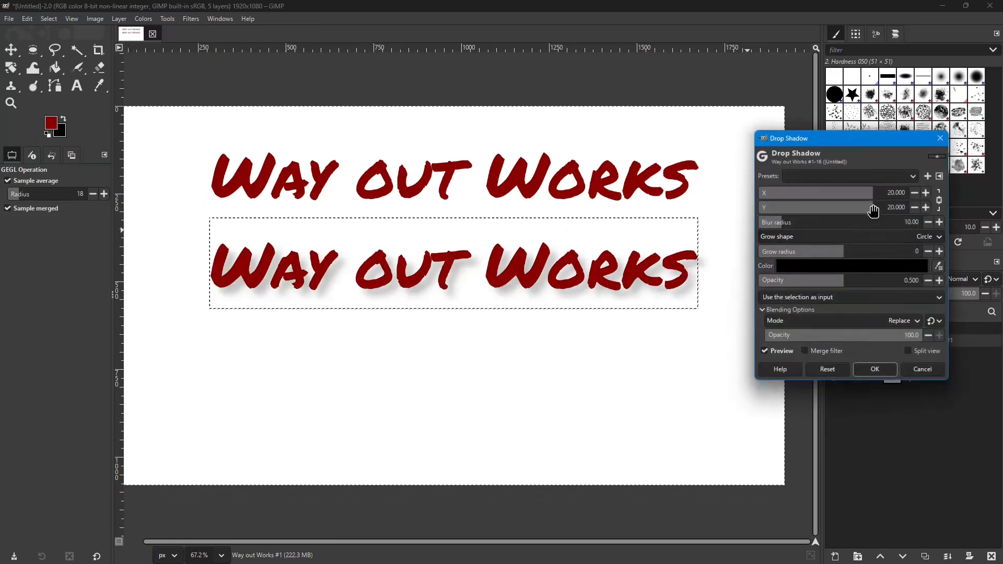
left_click_drag(887, 199, 833, 201)
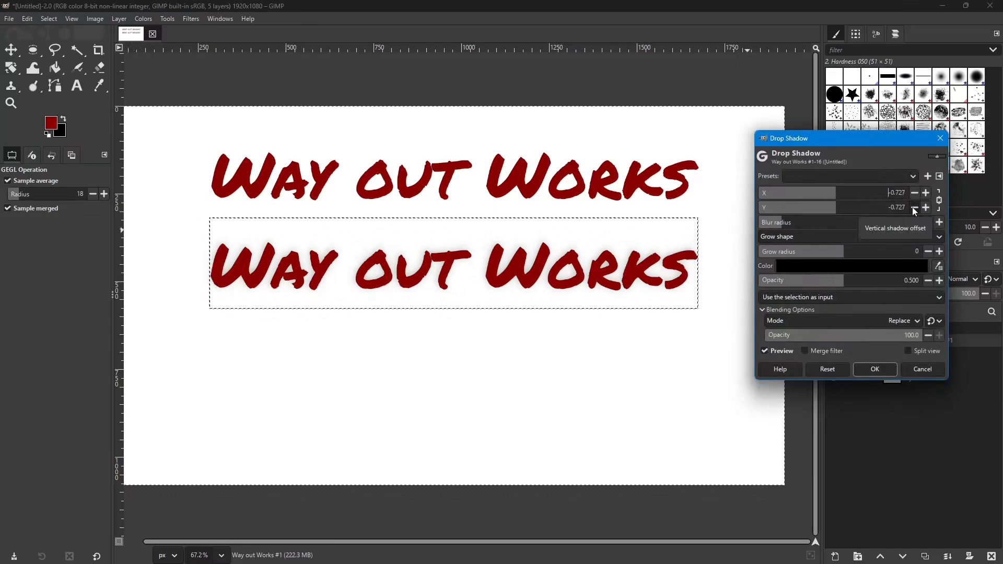
double_click(900, 200)
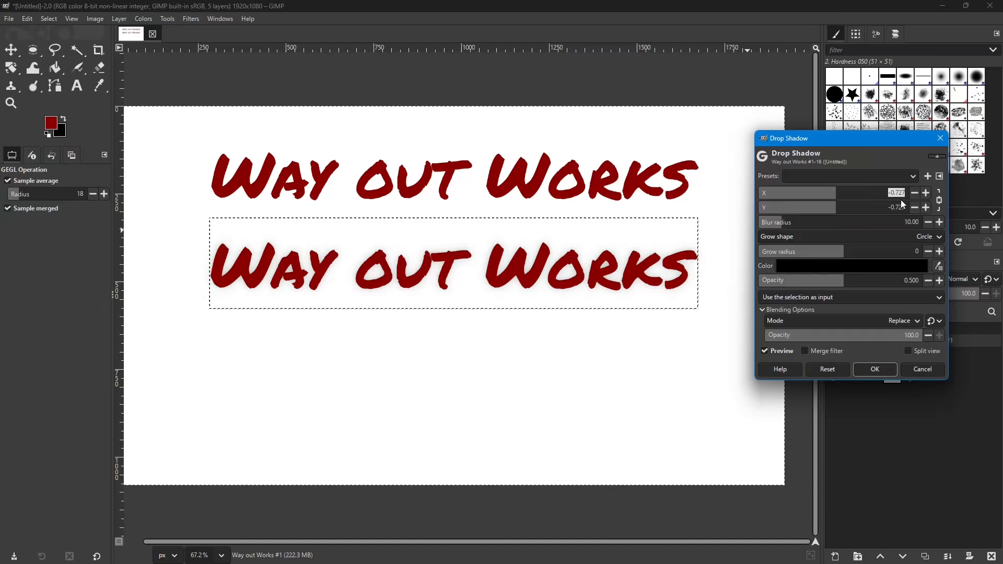
key("Tab")
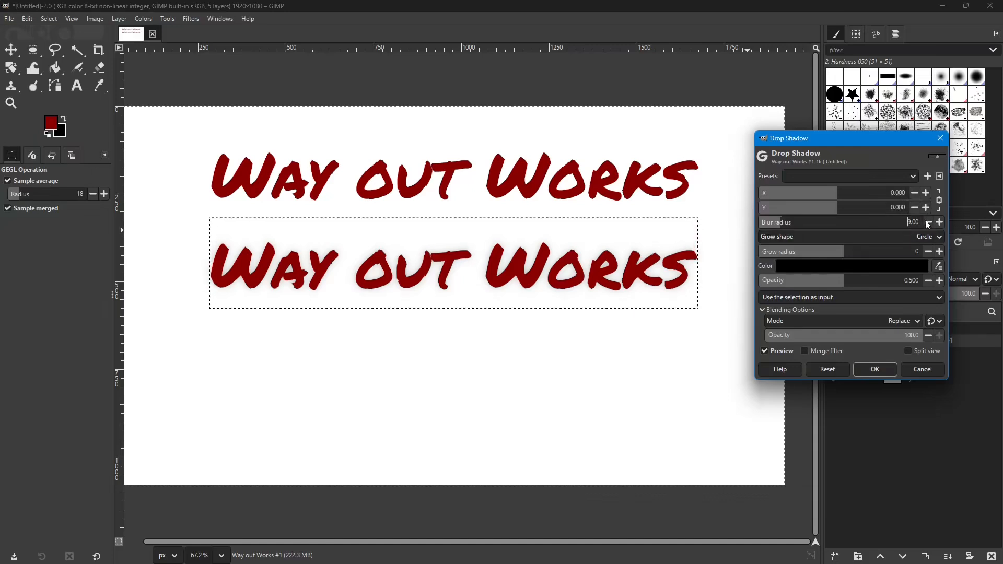
left_click(928, 223)
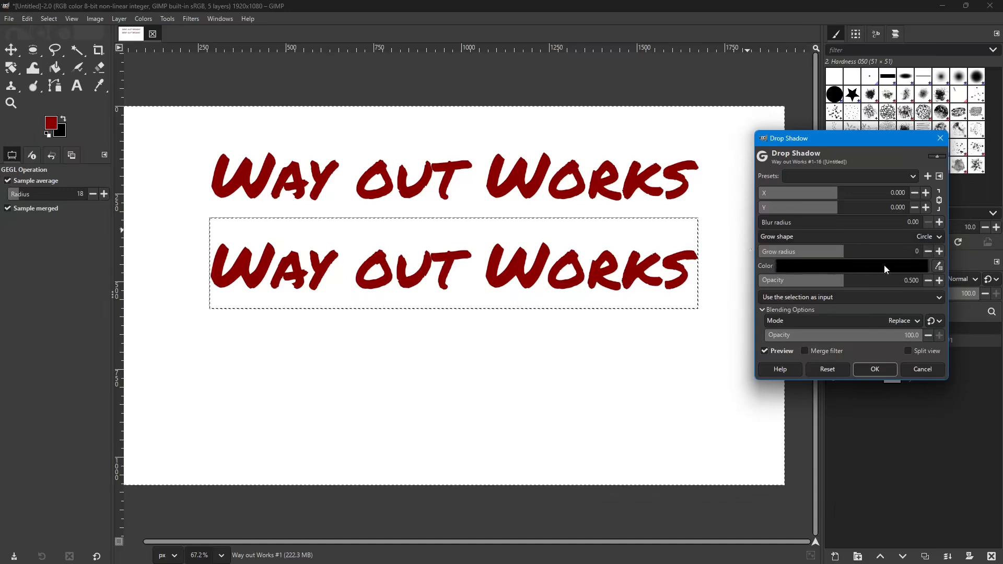
left_click_drag(832, 290, 990, 285)
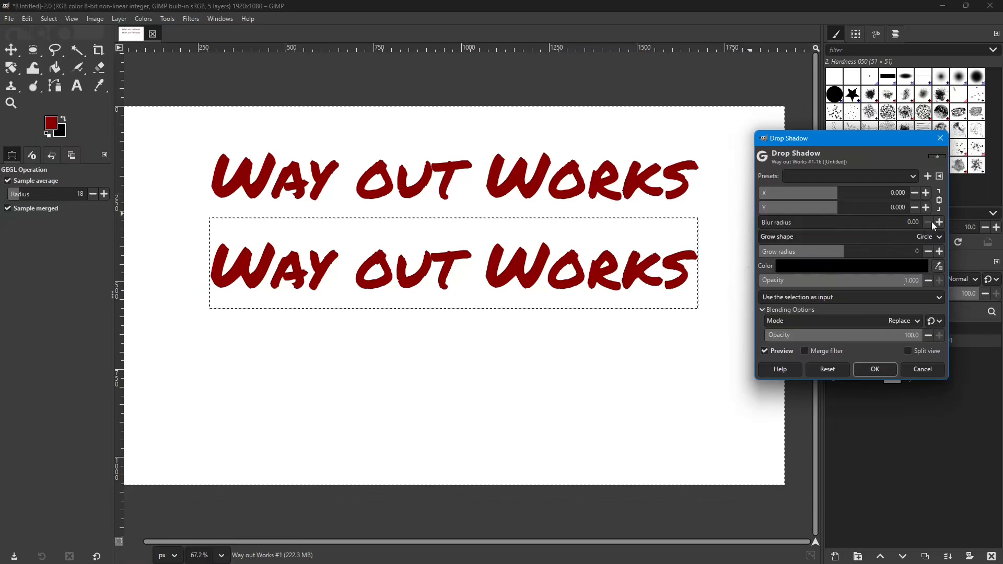
Raise the shadow's grow radius to 81 to try a very thick black outline around the text.
left_click(940, 251)
left_click(940, 252)
left_click(940, 251)
left_click(940, 251)
left_click(940, 251)
left_click(939, 251)
left_click(940, 251)
left_click(940, 251)
left_click(940, 251)
left_click(940, 251)
left_click(940, 252)
left_click(940, 251)
left_click(940, 252)
left_click(940, 252)
left_click(939, 252)
left_click(940, 251)
left_click(940, 251)
left_click(940, 251)
left_click(939, 251)
left_click(940, 251)
left_click(940, 252)
left_click(939, 251)
left_click(940, 252)
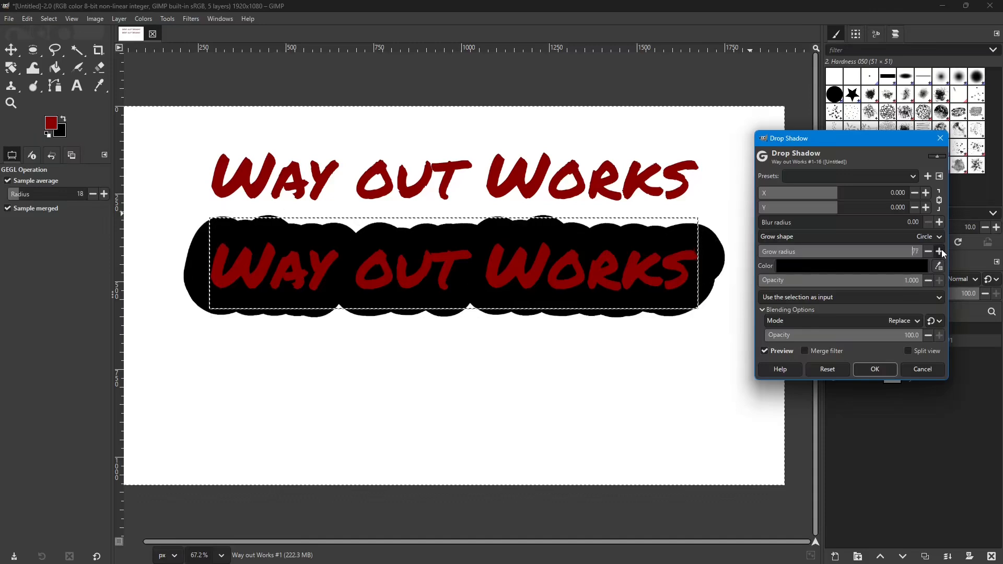
left_click(940, 252)
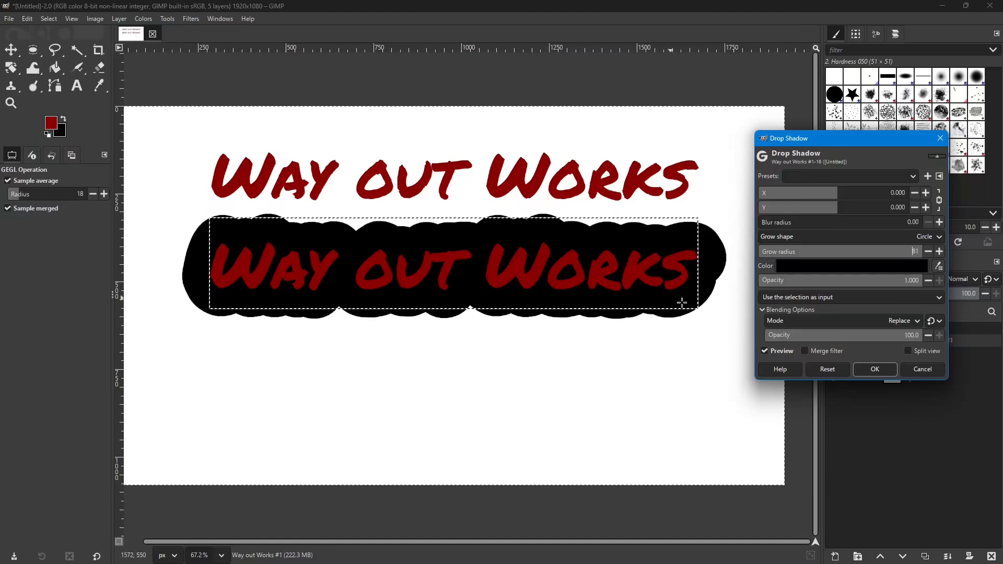
Set the shadow's grow radius to 1 for a thin black outline.
left_click(927, 252)
left_click(928, 253)
left_click(927, 253)
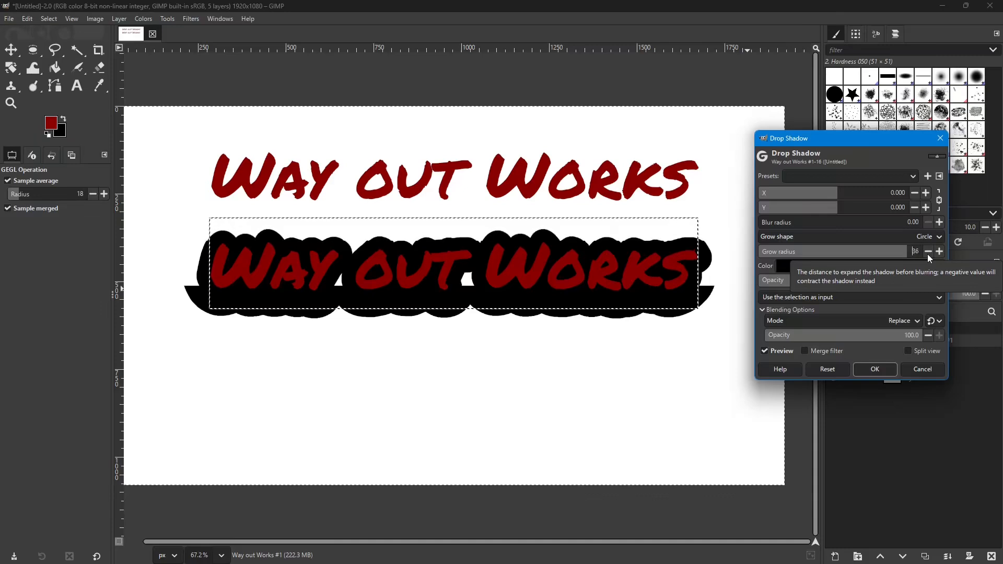
left_click_drag(927, 253, 929, 253)
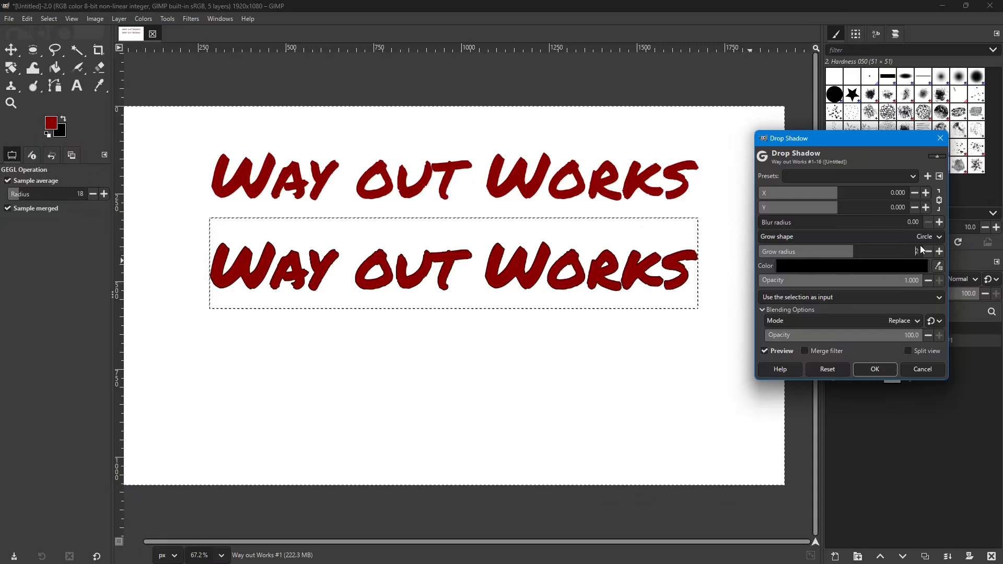
left_click_drag(929, 251, 929, 252)
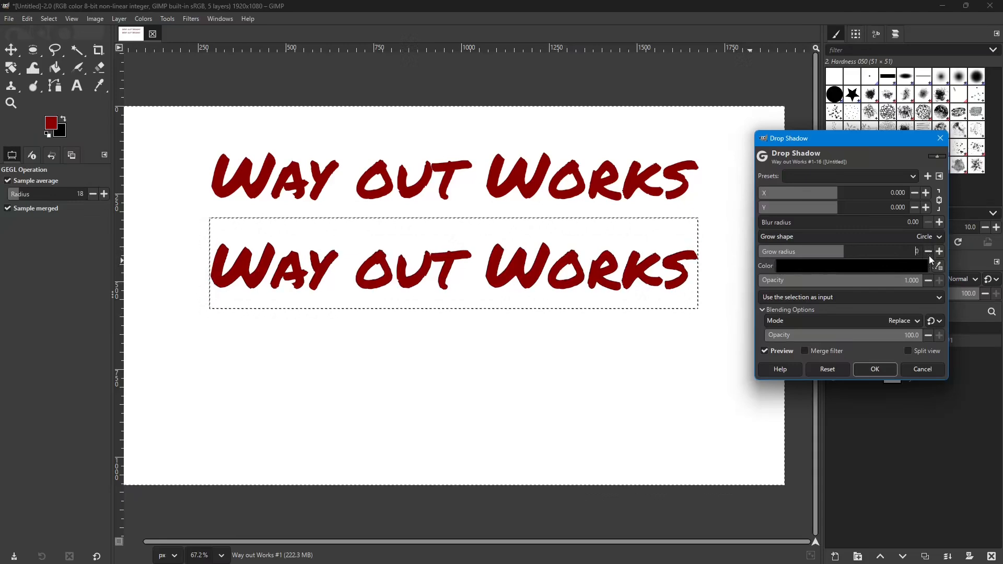
left_click(939, 251)
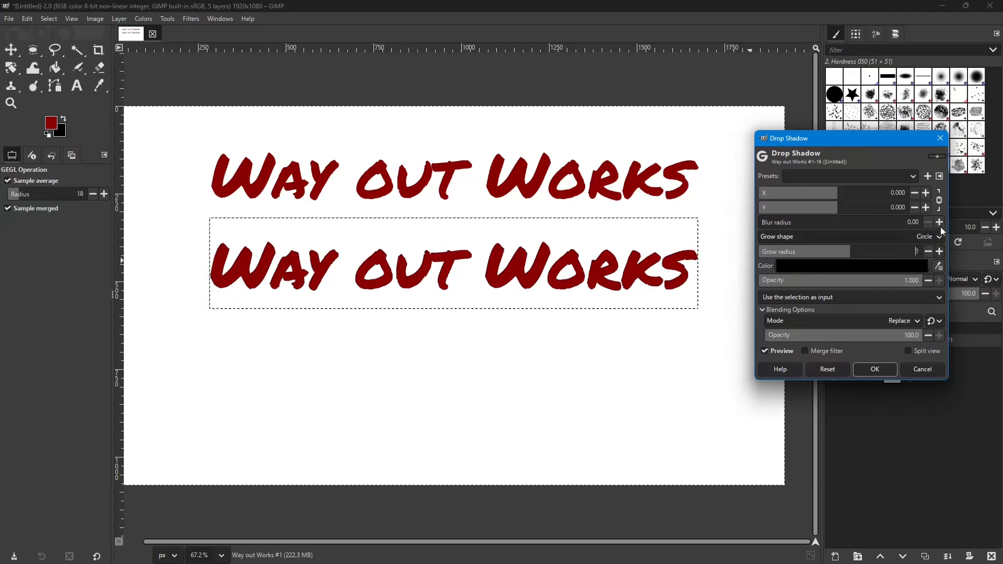
Set the shadow's X and Y offsets to 3 and apply the Drop Shadow filter.
left_click(926, 193)
left_click(927, 192)
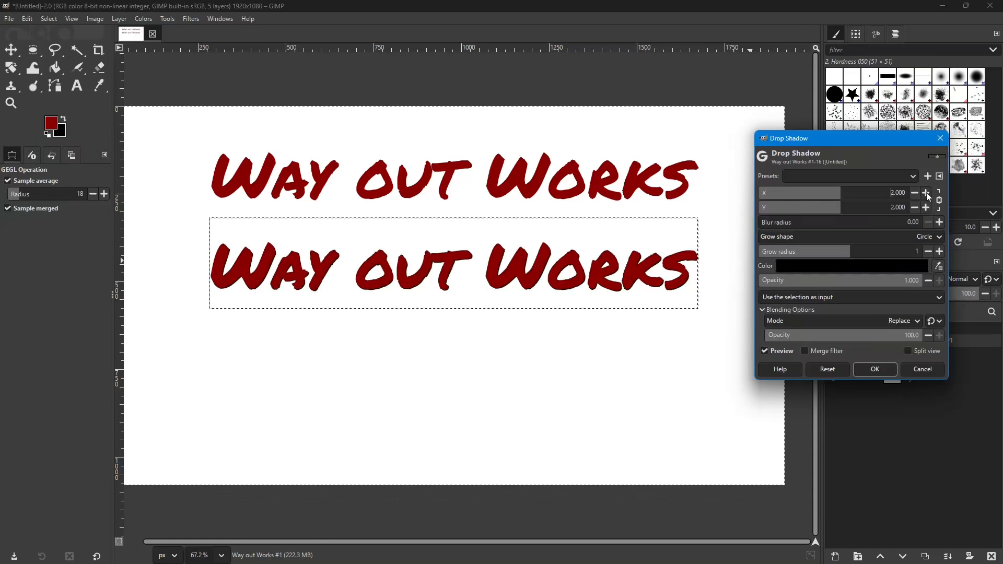
left_click(927, 208)
left_click(927, 208)
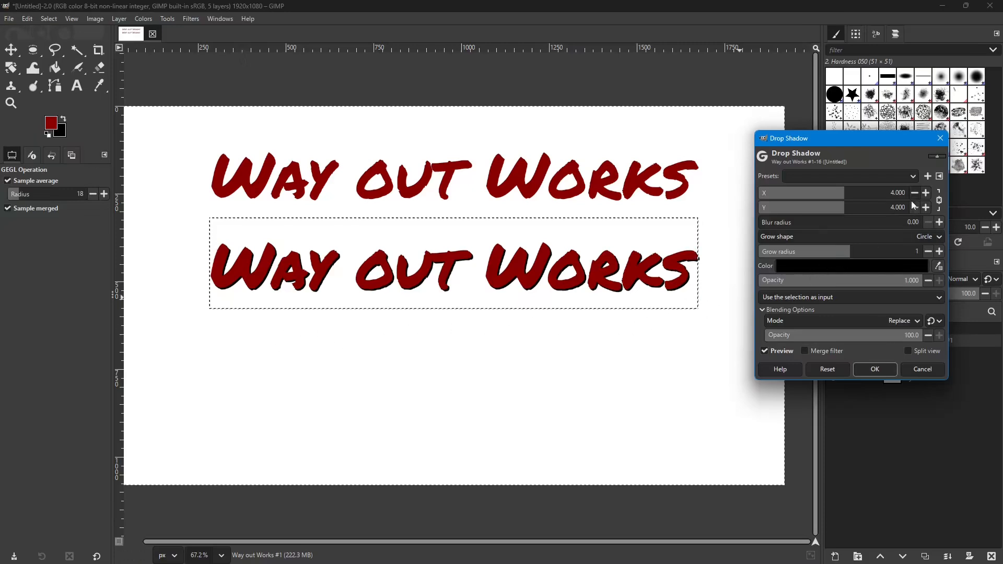
left_click(914, 209)
left_click(915, 209)
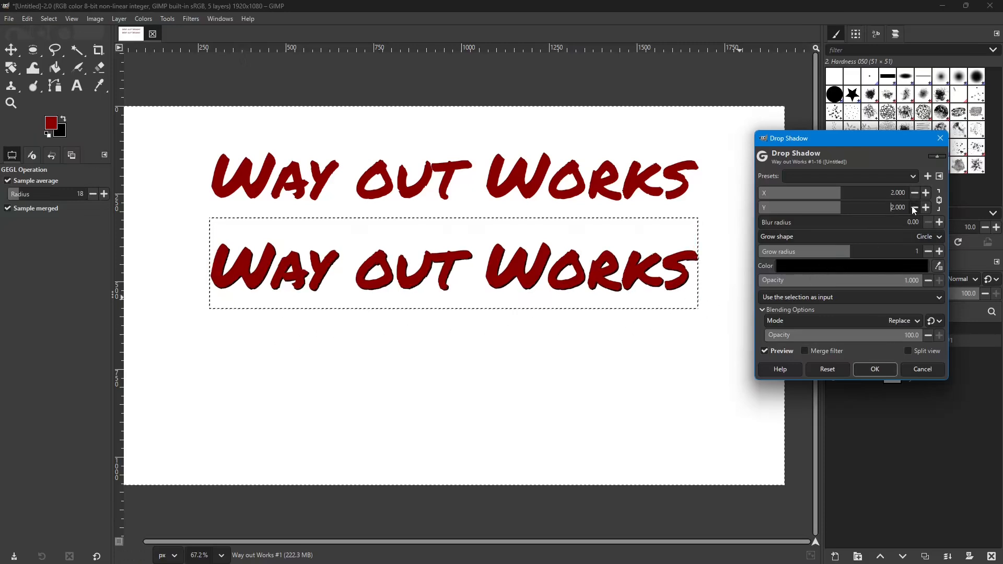
left_click(926, 208)
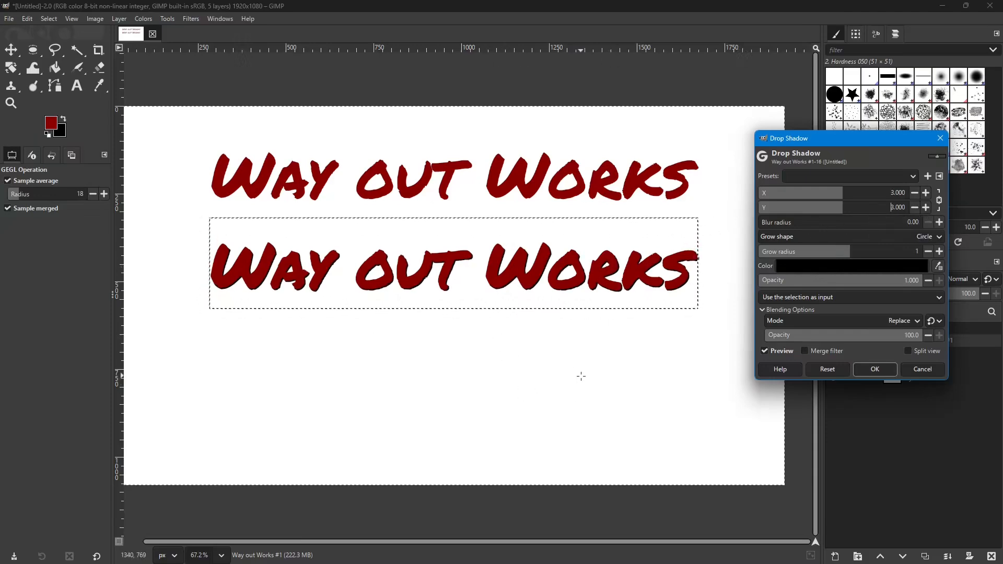
left_click(876, 370)
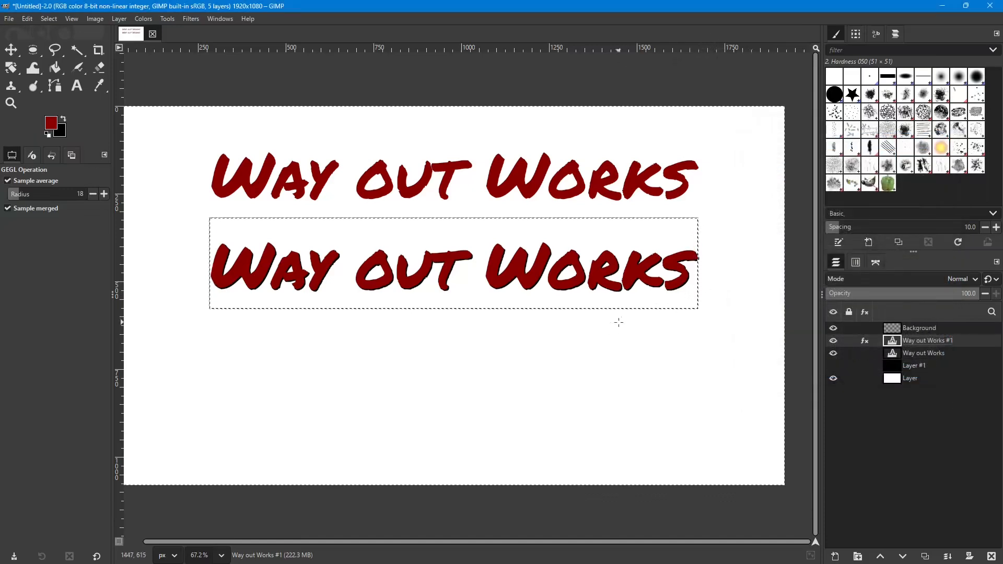
Switch to the Move tool and show the layer effects of the Way out Works #1 layer.
left_click(11, 50)
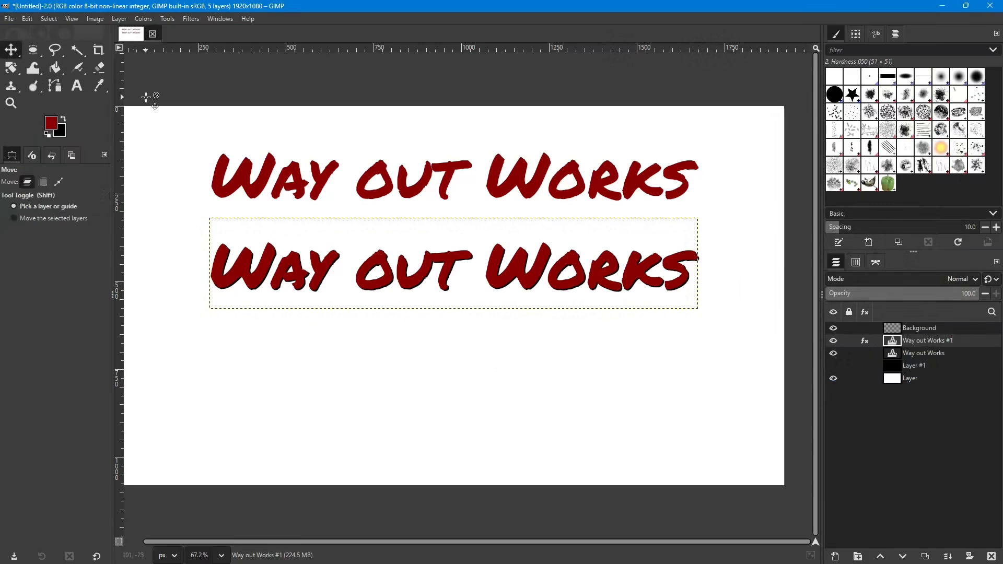
left_click(930, 379)
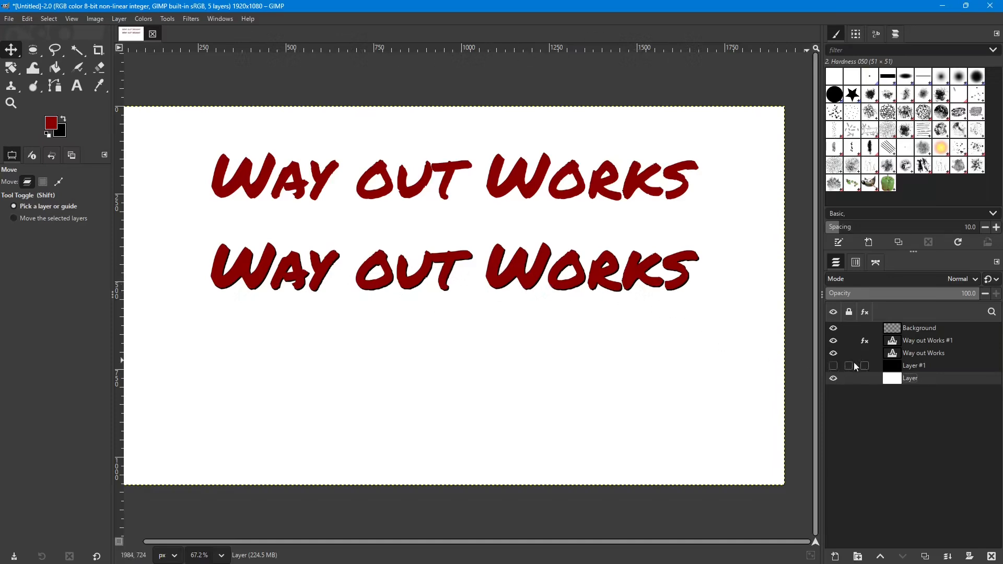
left_click(867, 341)
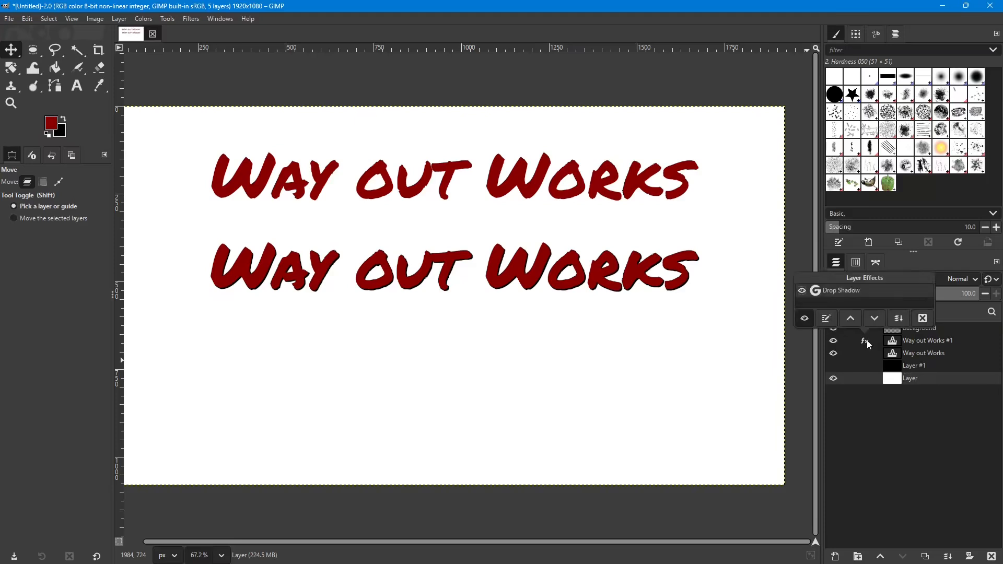
Edit the existing Drop Shadow effect on the Way out Works #1 layer, changing its color to red ff0000.
left_click(866, 343)
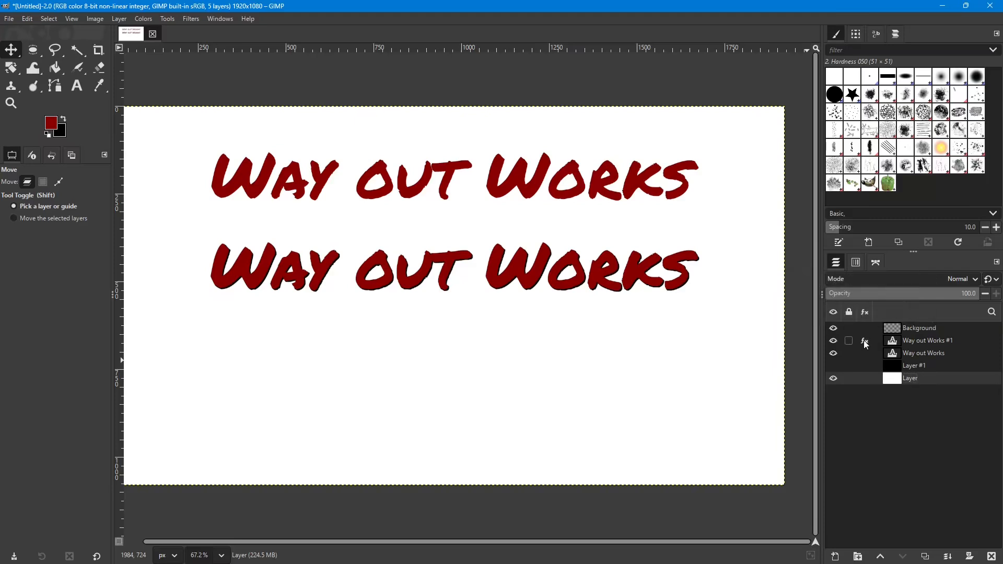
left_click(866, 342)
left_click(865, 343)
left_click(866, 343)
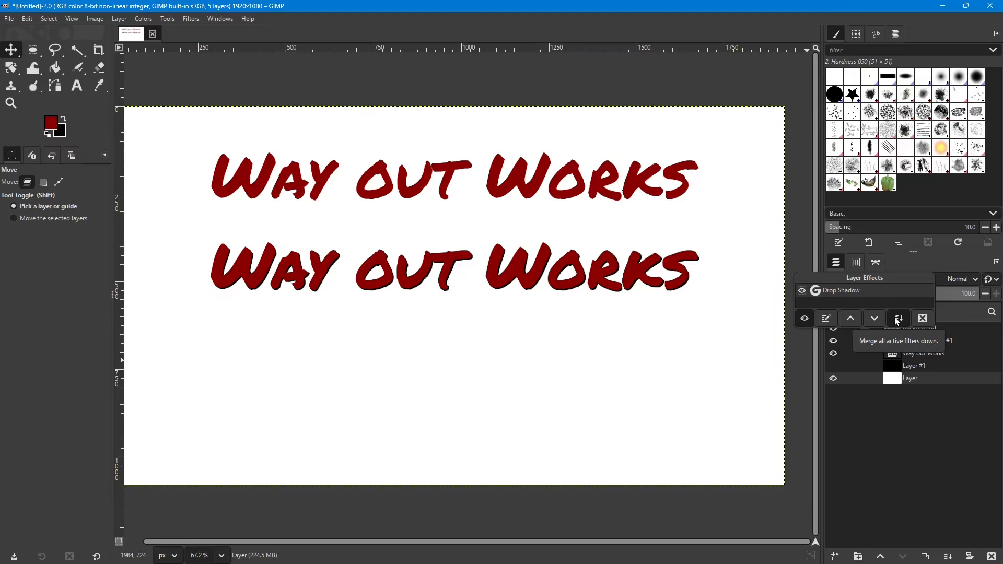
left_click(827, 319)
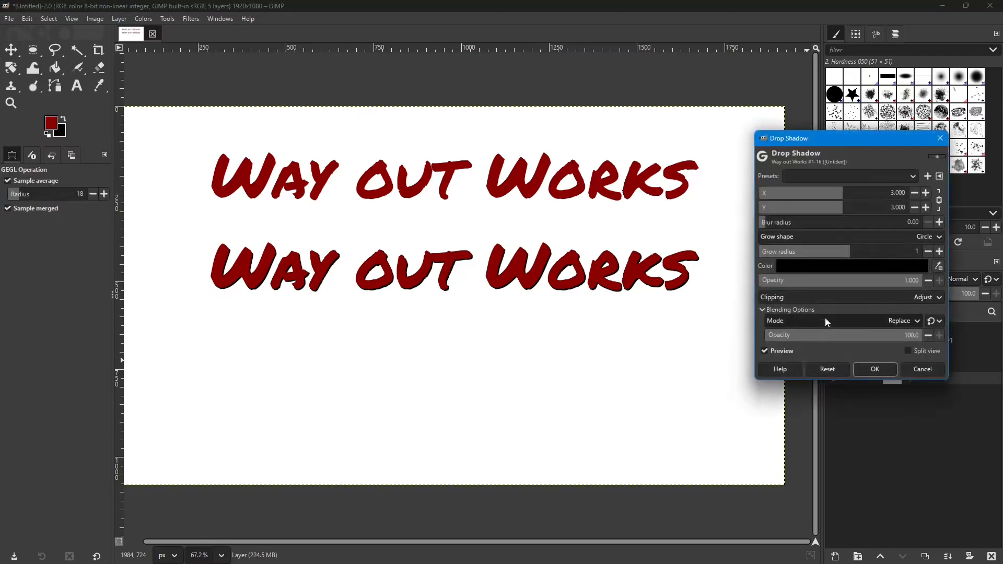
left_click_drag(849, 140, 885, 155)
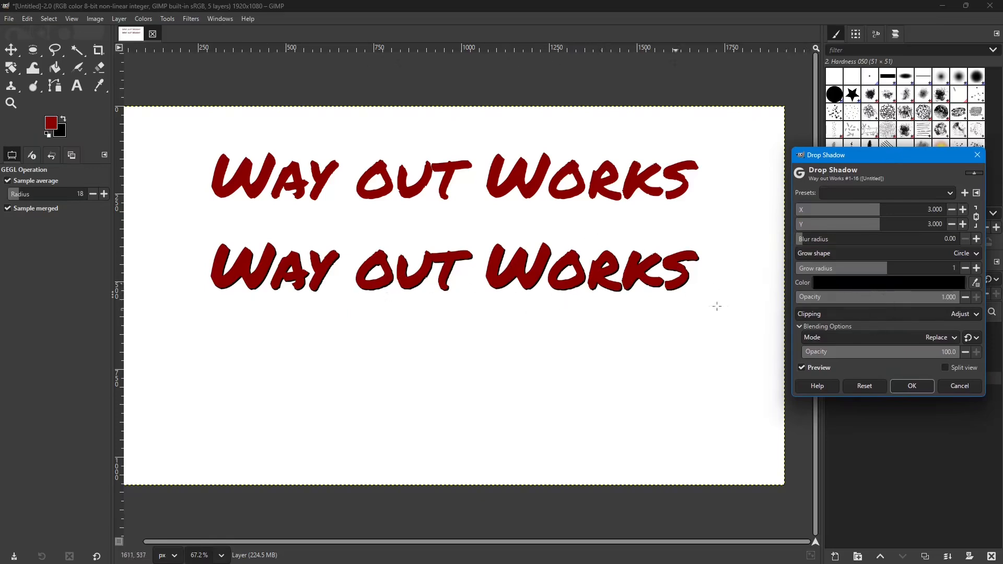
left_click(852, 284)
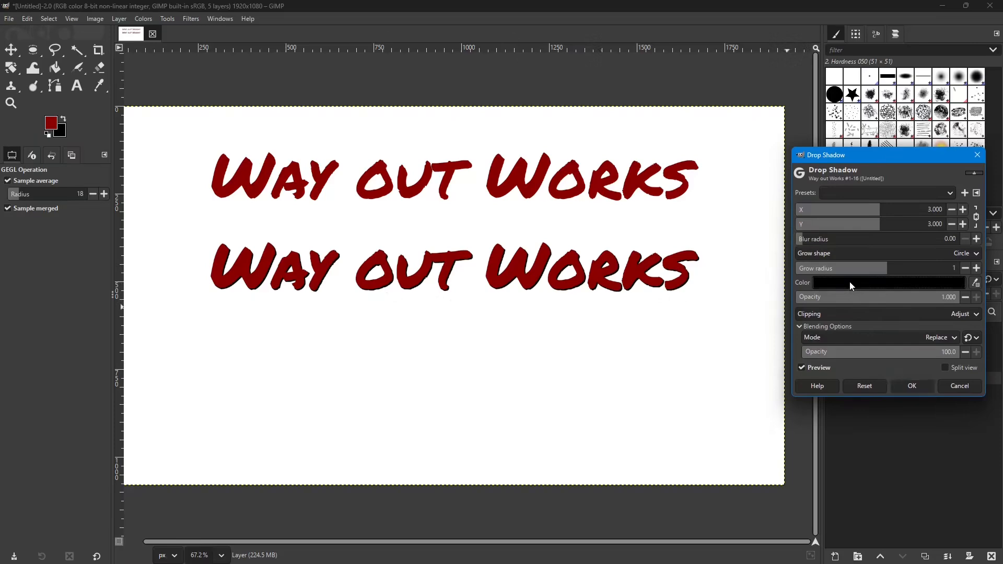
mouse_move(830, 278)
left_mouse_down()
mouse_move(832, 312)
mouse_move(819, 297)
mouse_move(849, 183)
mouse_move(848, 233)
mouse_move(788, 218)
mouse_move(797, 187)
mouse_move(832, 181)
left_mouse_up()
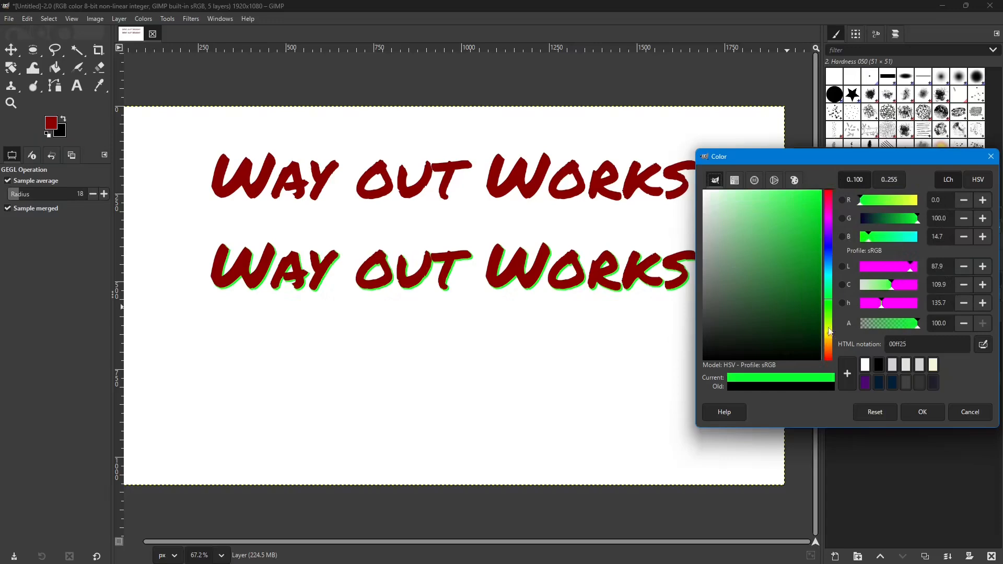
mouse_move(832, 303)
left_mouse_down()
mouse_move(828, 337)
mouse_move(830, 285)
mouse_move(825, 361)
left_mouse_up()
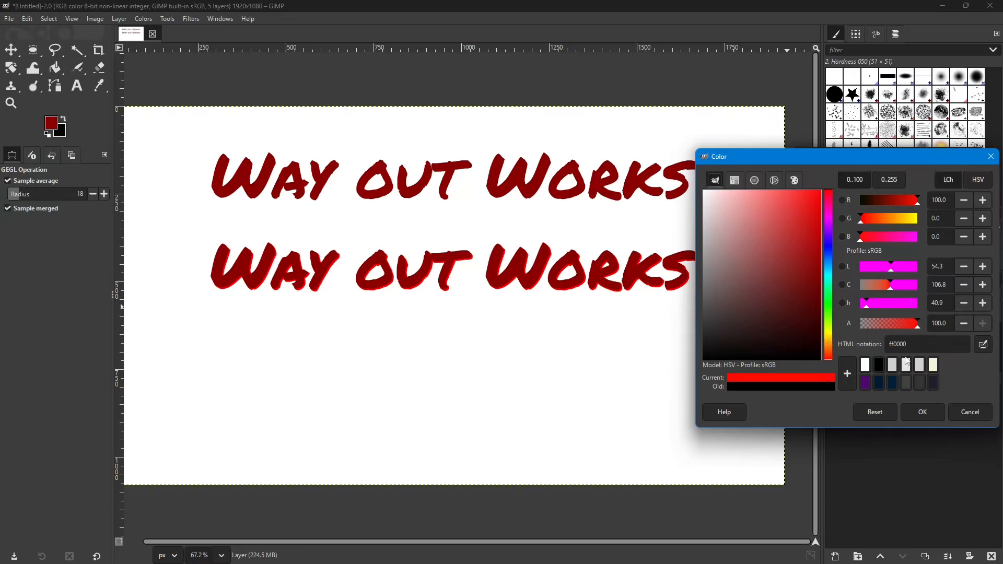
left_click(921, 412)
left_click(914, 386)
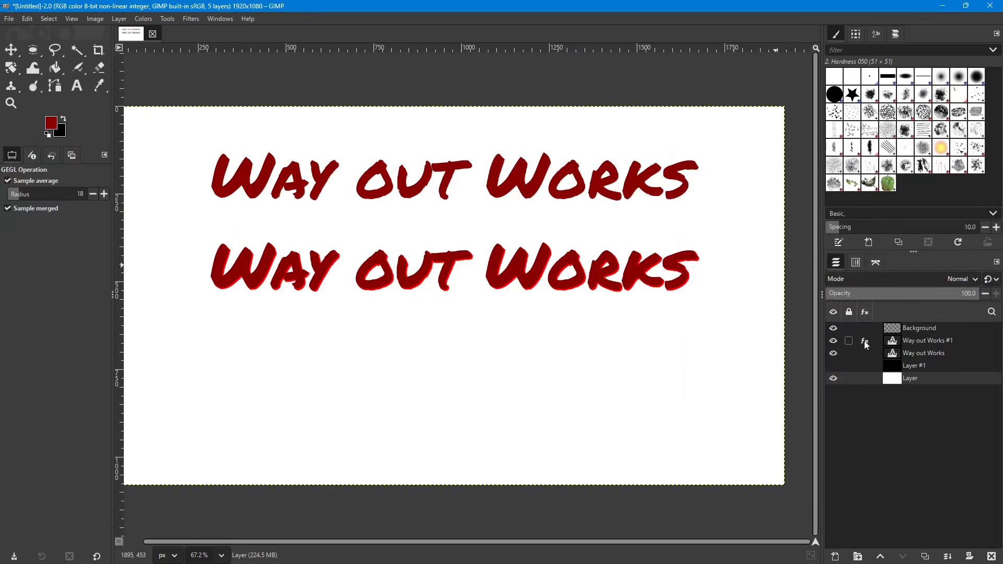
Select the Way out Works #1 layer and add a second Drop Shadow filter to it.
left_click(866, 344)
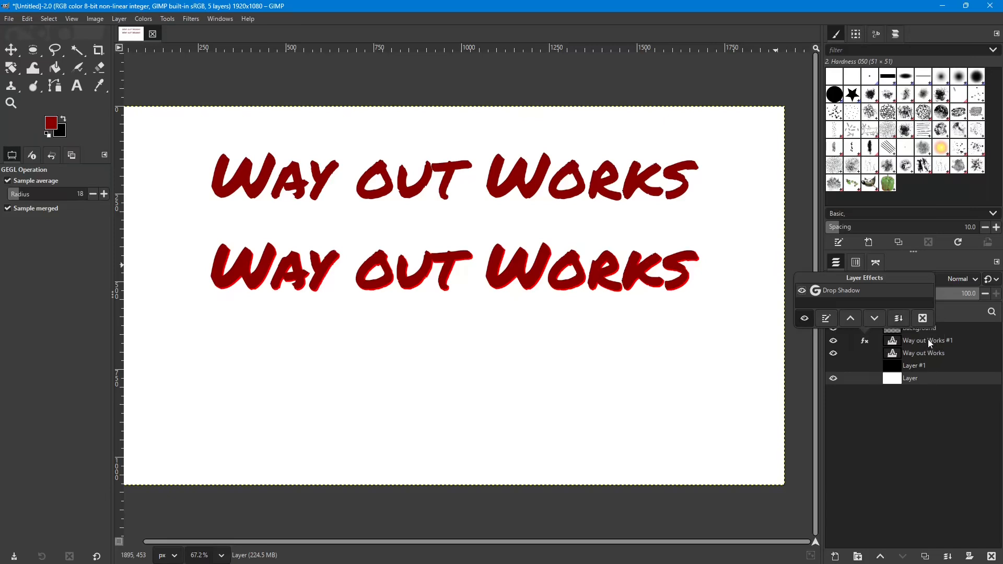
left_click(928, 340)
left_click(930, 343)
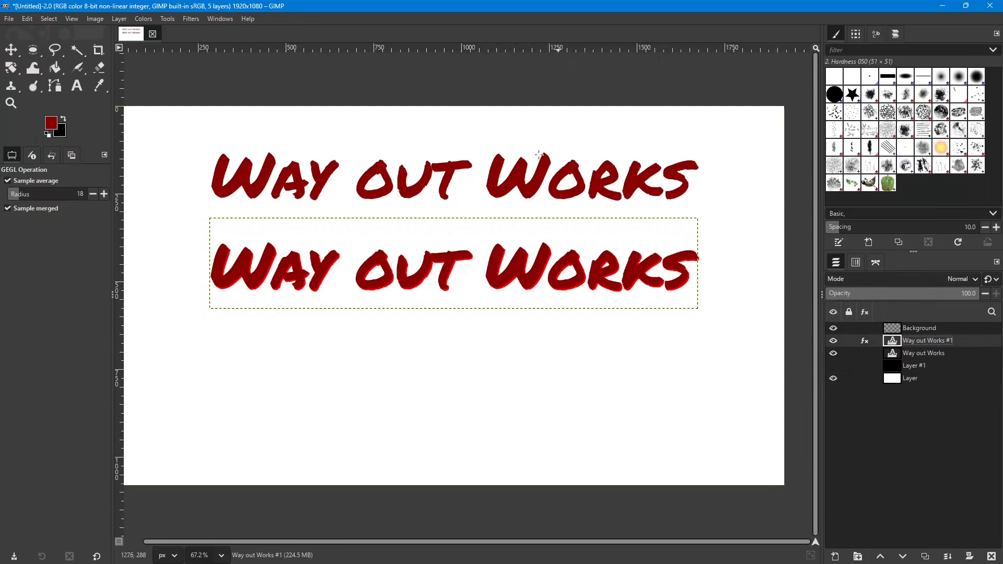
left_click(194, 19)
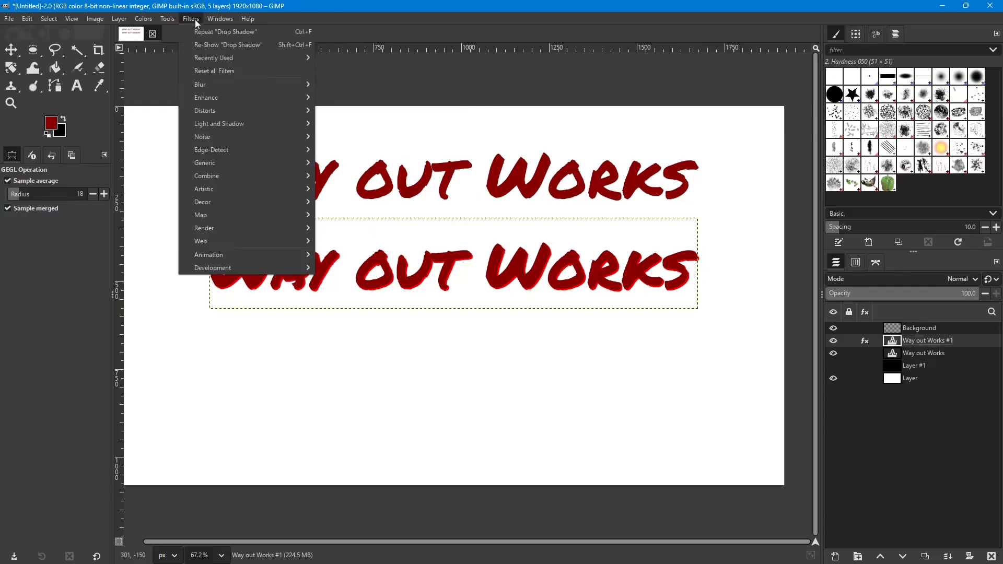
mouse_move(239, 120)
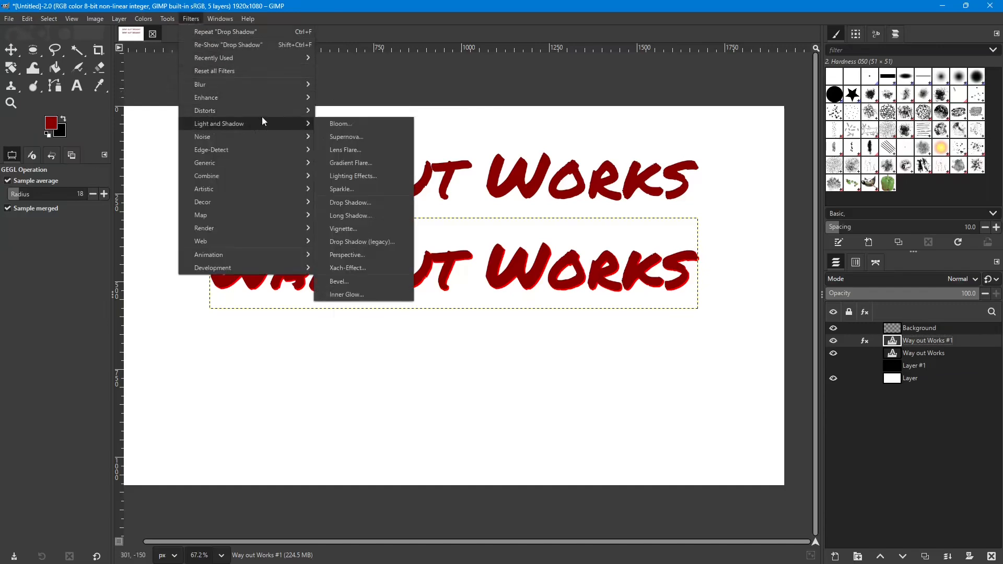
left_click(348, 203)
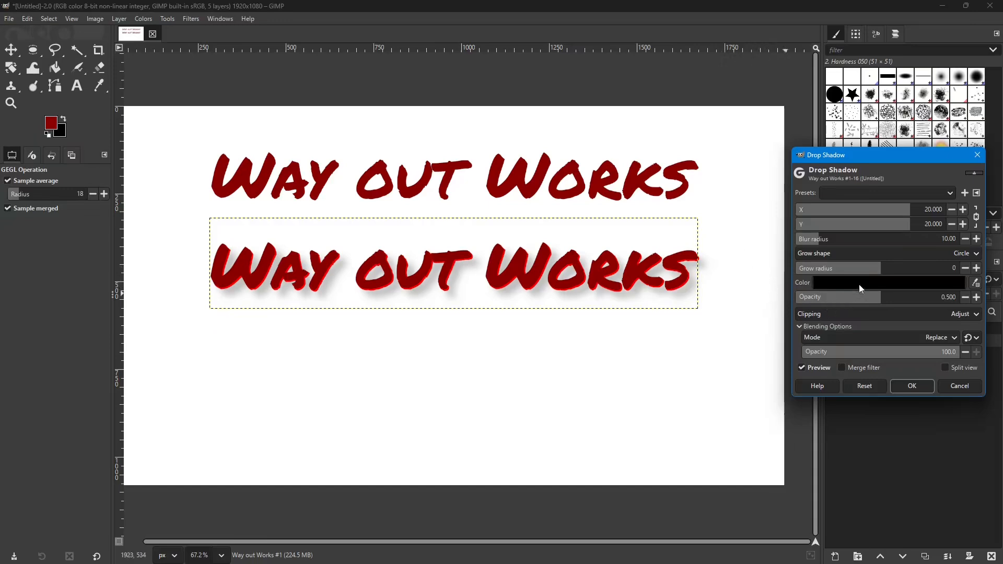
Set the second shadow's color to light pink ff8bf1 and its opacity to 1.
left_click(889, 284)
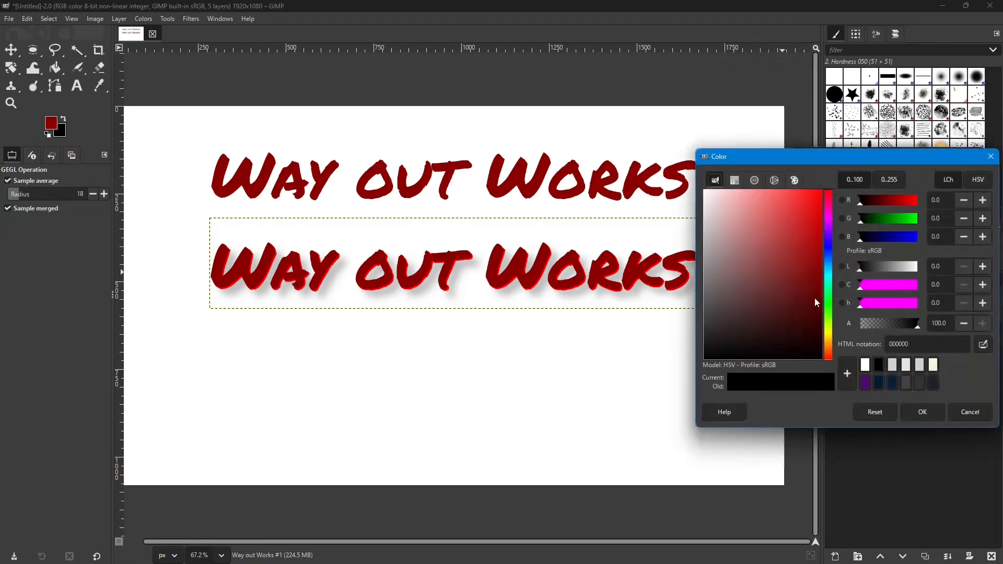
left_click_drag(834, 232, 832, 221)
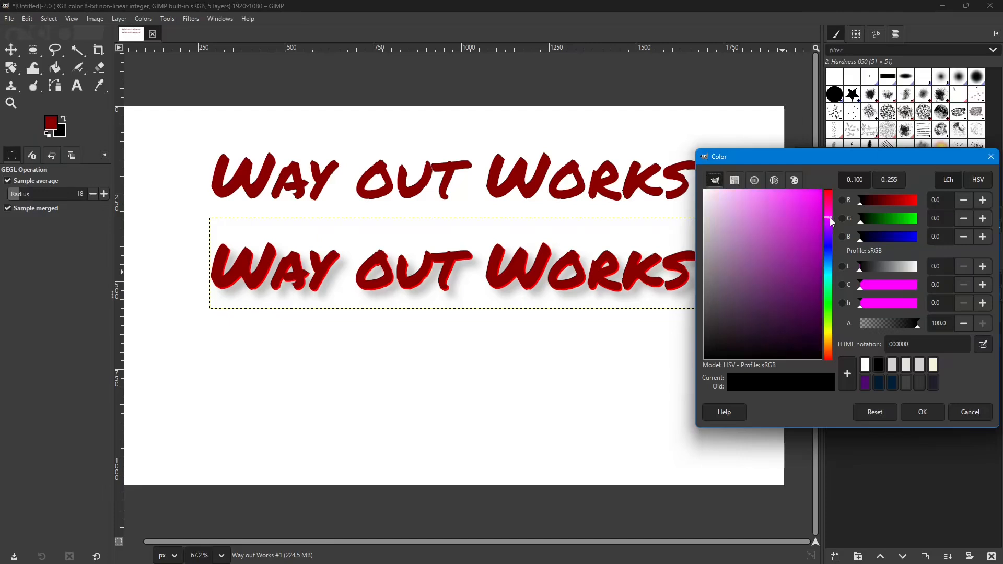
mouse_move(830, 220)
left_mouse_down()
mouse_move(833, 228)
mouse_move(781, 175)
mouse_move(757, 170)
left_mouse_up()
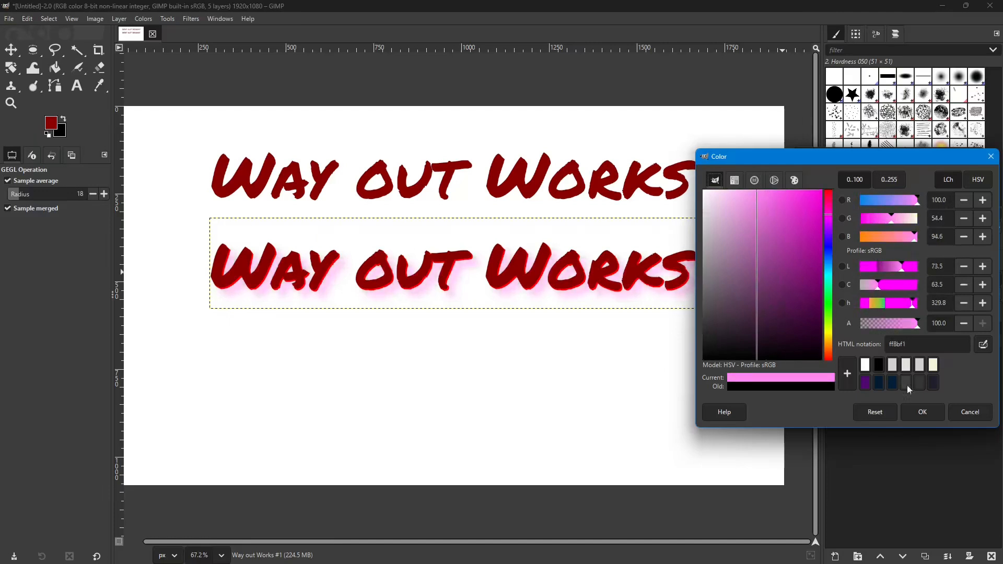
left_click(937, 413)
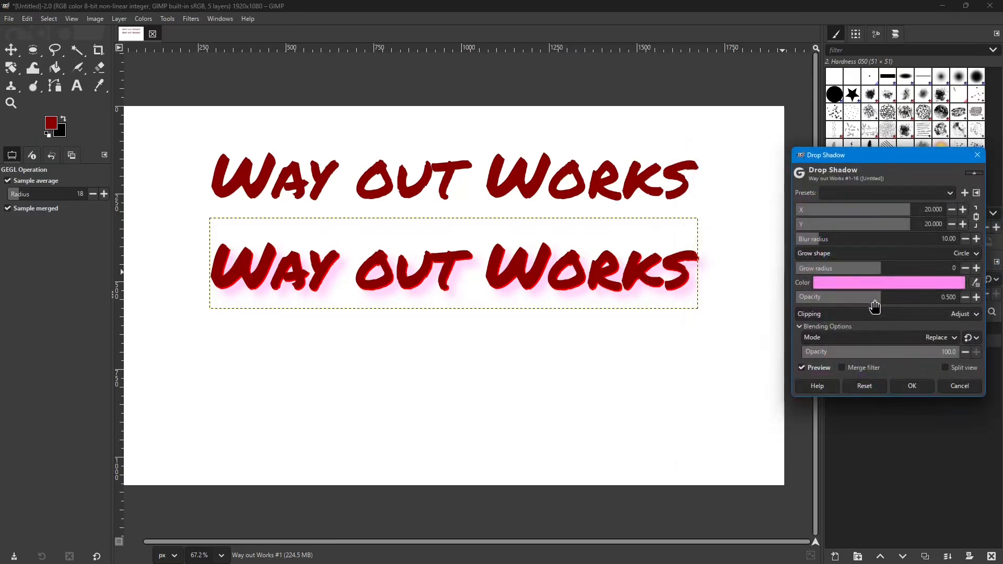
left_click_drag(888, 296, 963, 305)
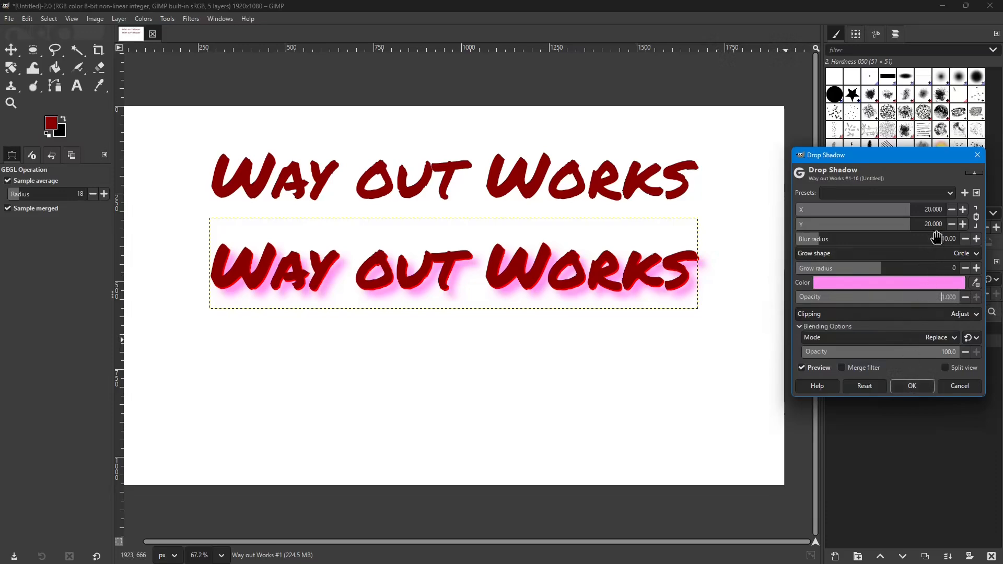
Set the pink shadow's X and Y offsets to 0 so it is centered behind the text.
left_click(952, 225)
left_click(954, 225)
left_click(954, 225)
left_click(953, 225)
left_click(953, 225)
left_click(953, 224)
left_click(954, 225)
left_click(954, 225)
left_click(954, 225)
left_click(954, 225)
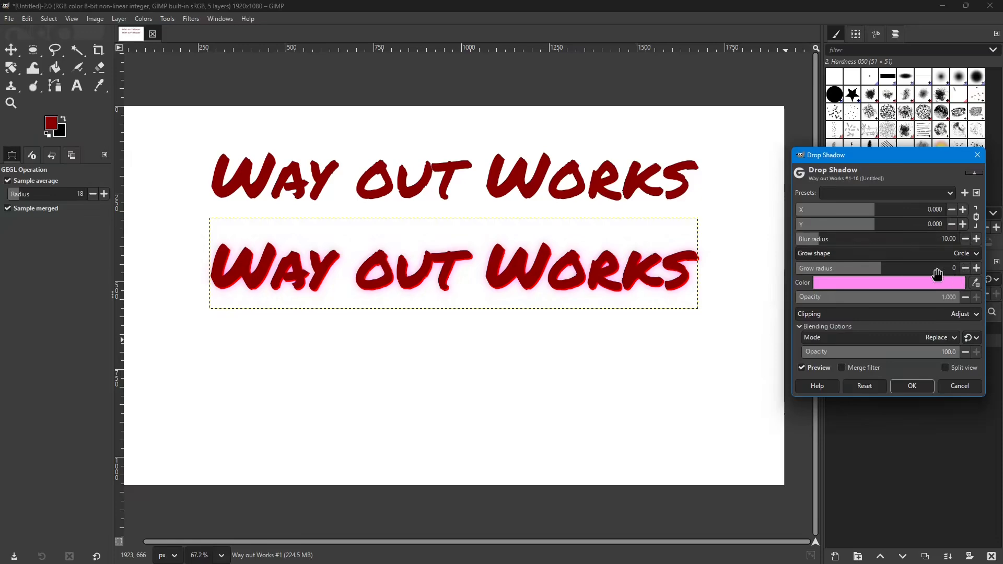
Set the pink shadow's grow radius to 19 to spread it around the letters.
left_click(977, 268)
left_click(977, 268)
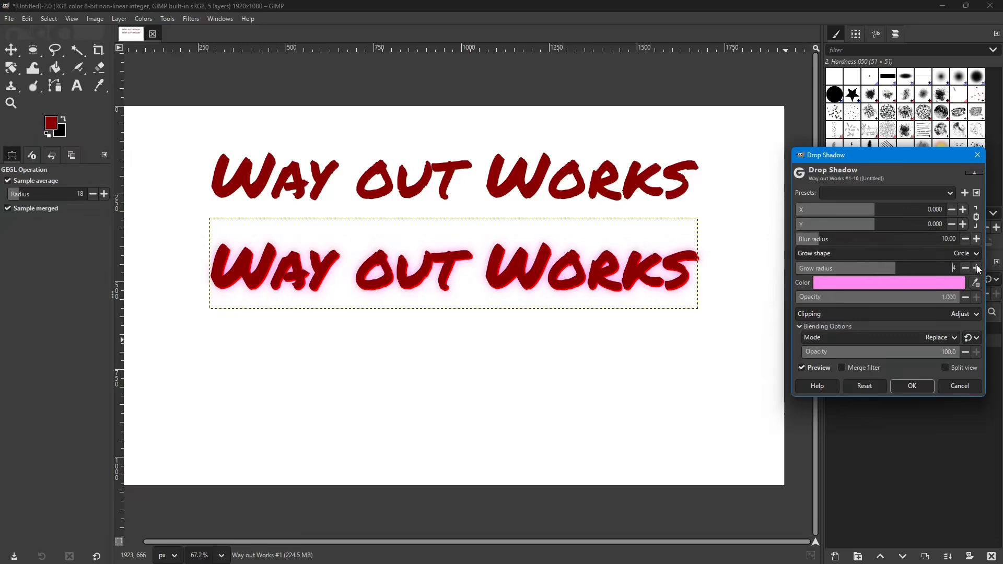
left_click(976, 269)
left_click(977, 268)
left_click(976, 268)
left_click(977, 268)
left_click(977, 268)
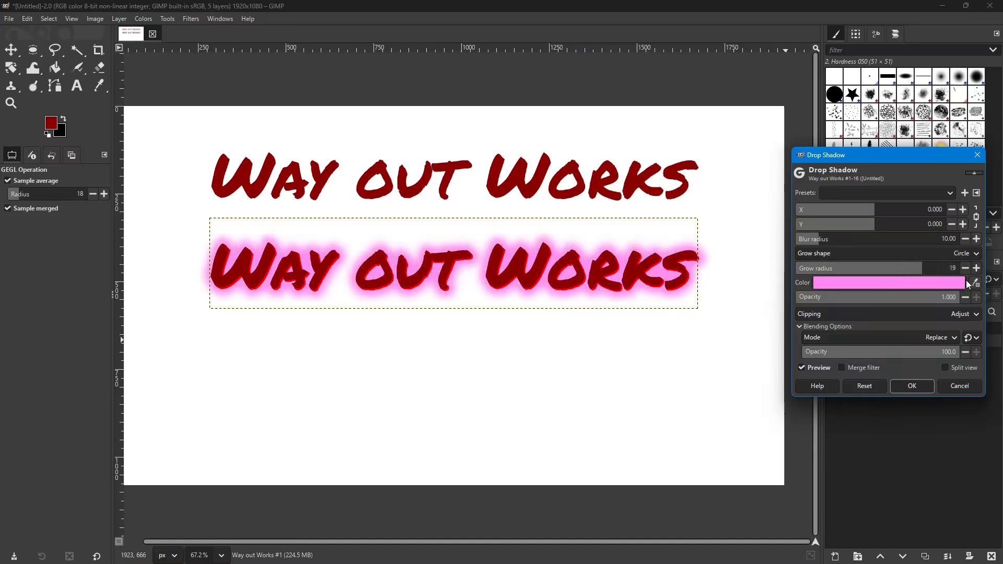
Try a smaller blur radius on the pink shadow and set its grow radius to 18.
left_click(966, 239)
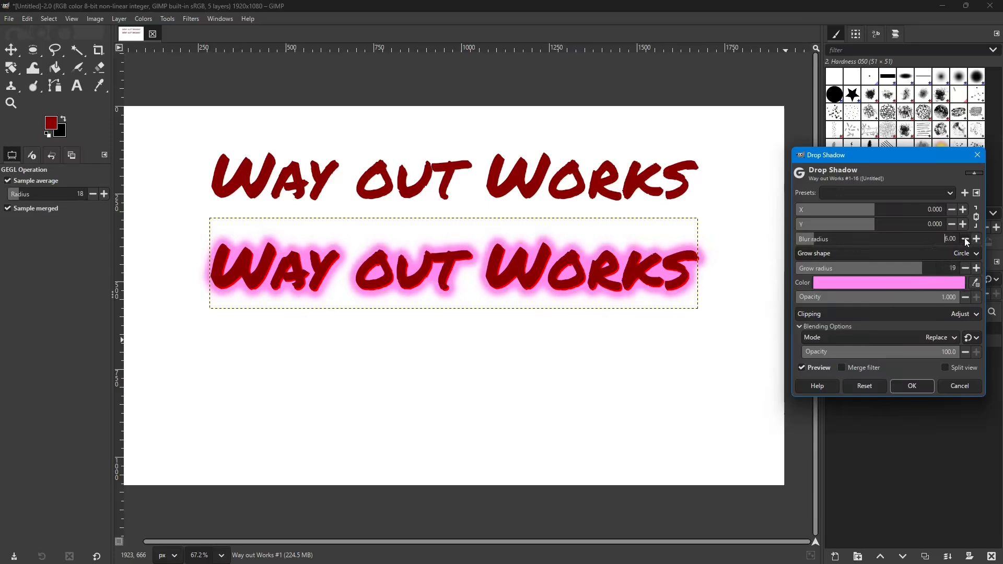
left_click(966, 240)
mouse_move(925, 273)
left_mouse_down()
mouse_move(936, 269)
mouse_move(921, 273)
left_mouse_up()
left_click(966, 239)
Set the pink shadow's blur radius to 18 for a soft glow and apply the filter.
left_click(977, 239)
left_click(977, 239)
left_click(977, 239)
left_click(977, 240)
left_click(977, 239)
left_click(977, 240)
left_click(977, 239)
left_click(977, 239)
left_click(976, 239)
left_click(977, 239)
left_click(977, 239)
left_click(977, 240)
left_click(977, 239)
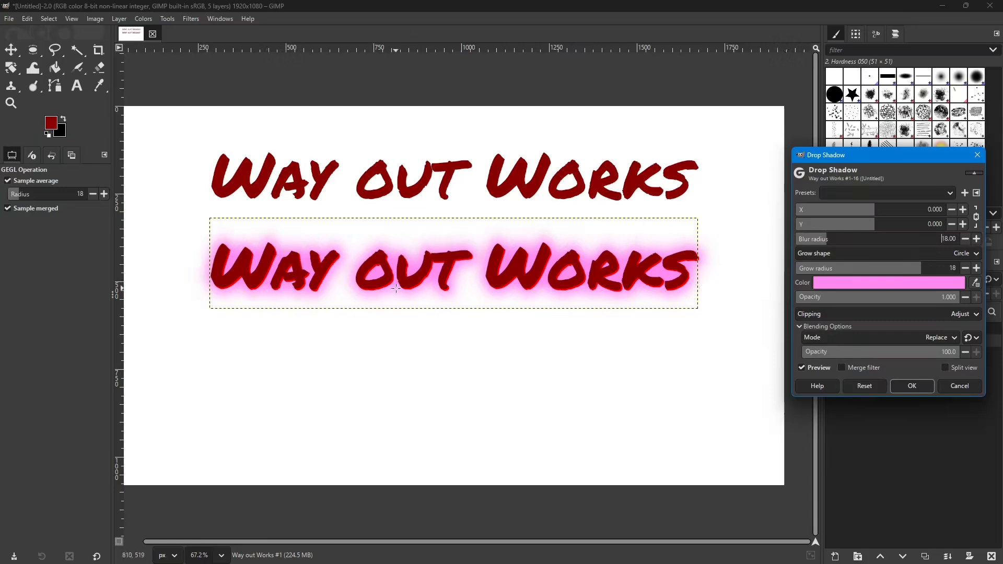
left_click(907, 385)
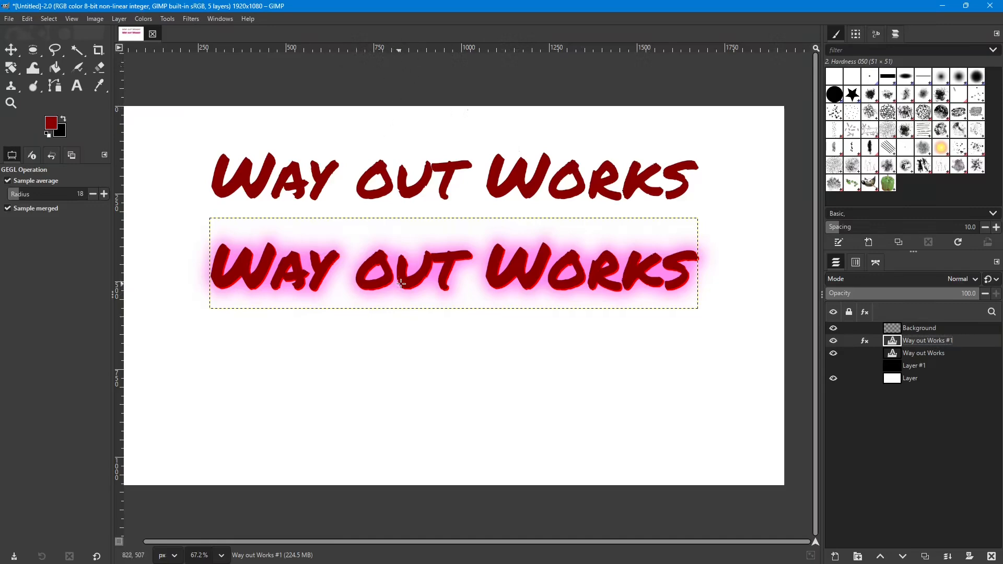
Add a third Drop Shadow to the layer with X and Y offsets 0, blur radius 0 and opacity 1.
left_click(199, 20)
mouse_move(217, 125)
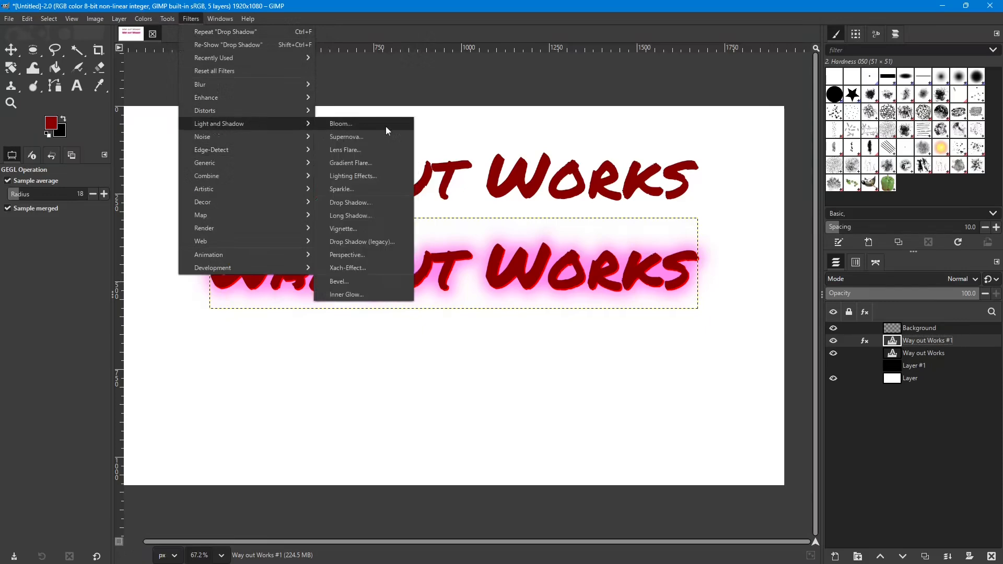
left_click(349, 203)
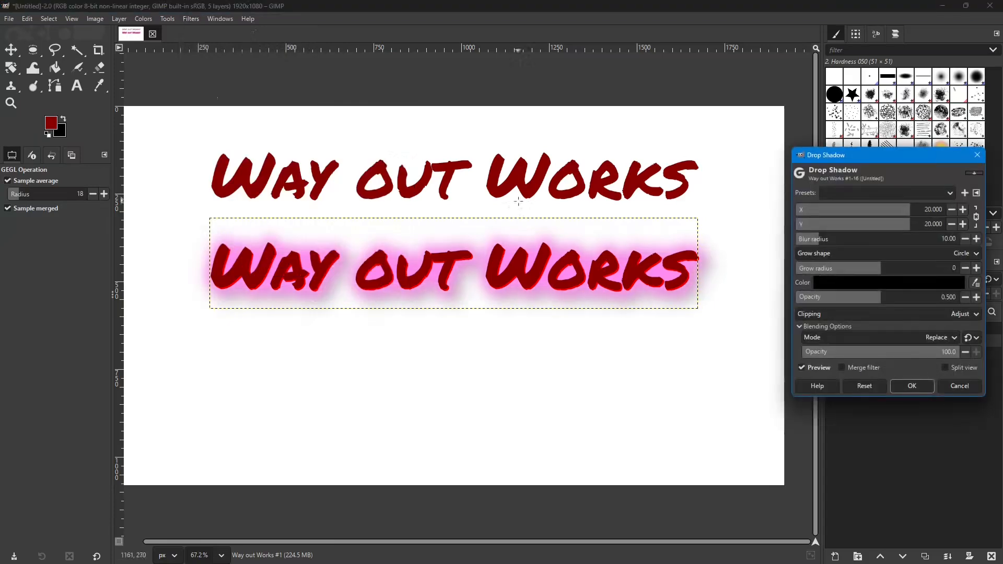
left_click(952, 222)
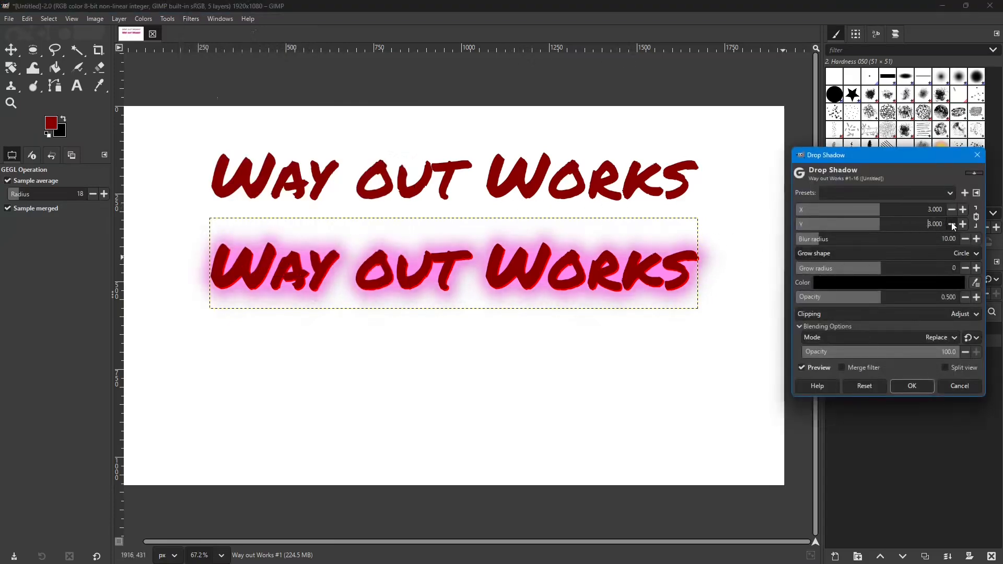
left_click(965, 239)
left_click_drag(895, 297, 980, 298)
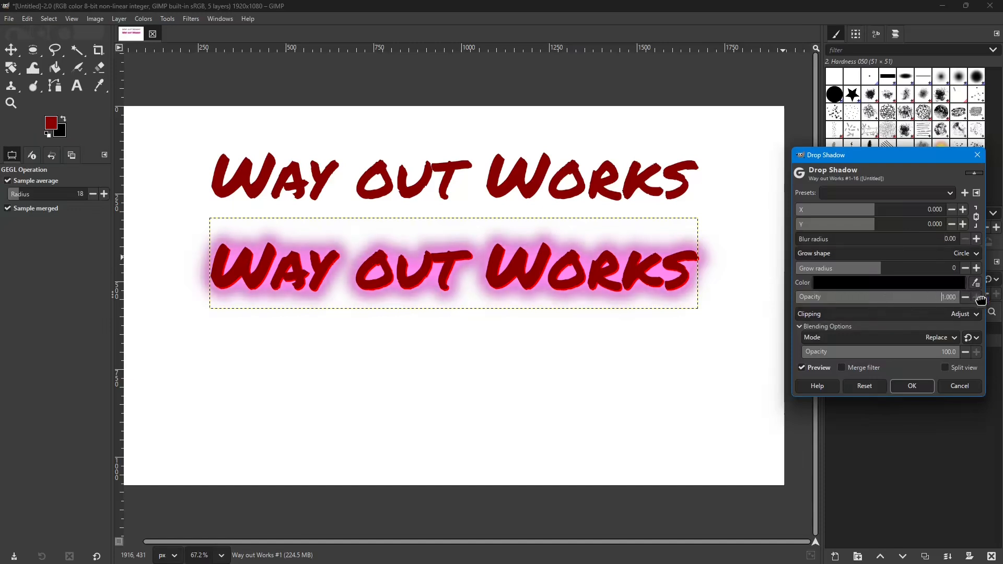
Set the third shadow's color to orange ffa600 and its grow radius to 2.
left_click(954, 283)
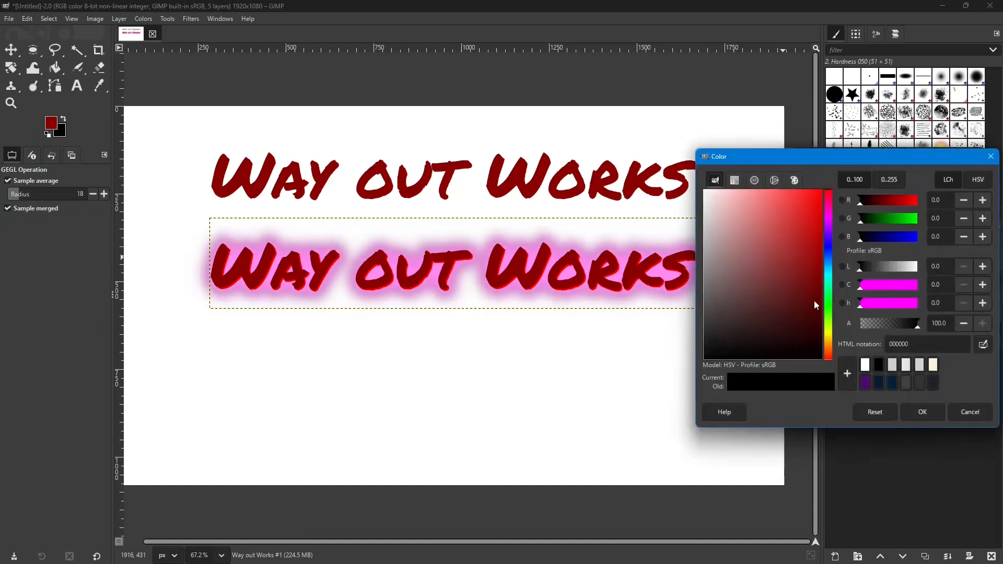
left_click_drag(829, 322, 832, 340)
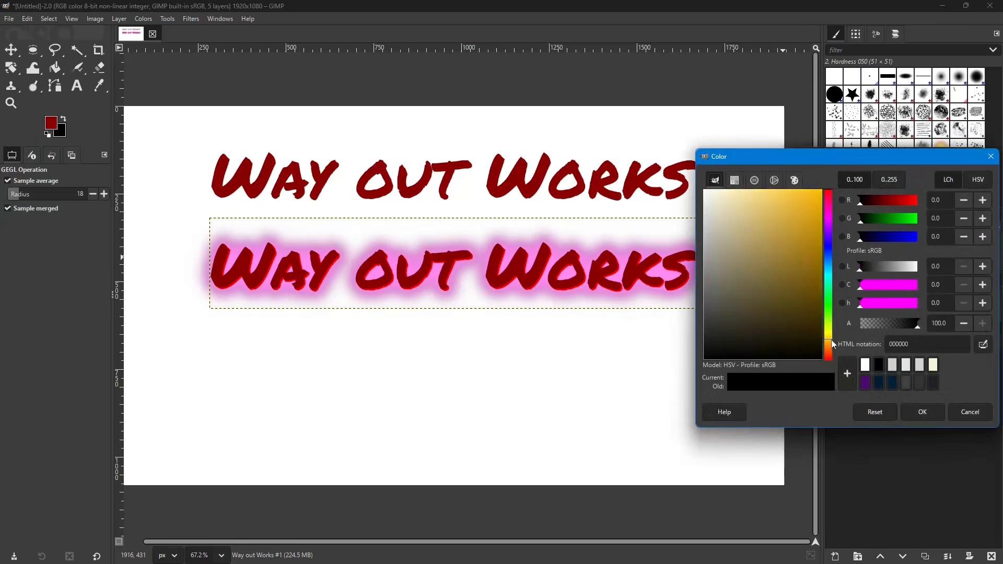
left_click_drag(832, 346, 832, 349)
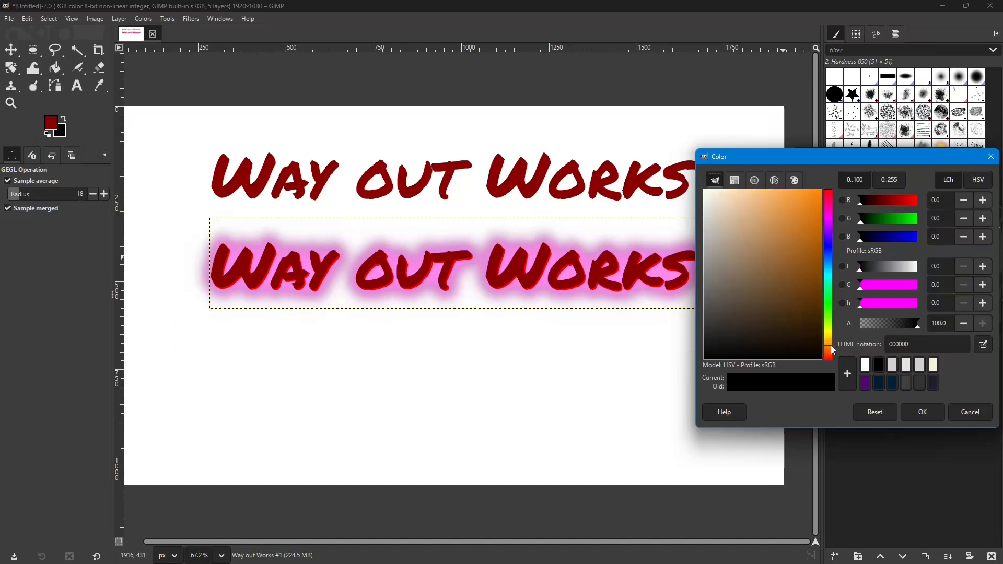
left_click(808, 209)
left_click_drag(807, 206, 829, 175)
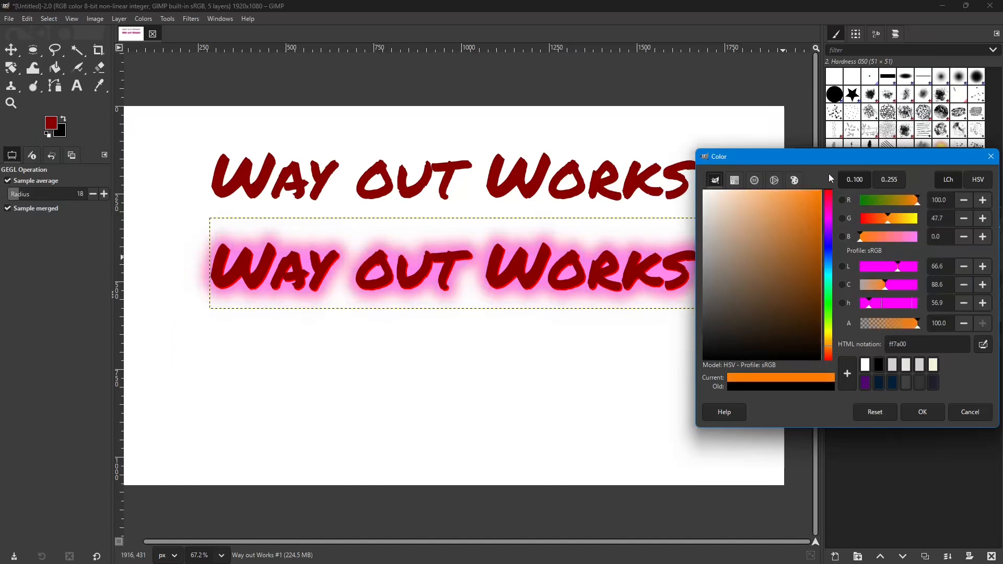
left_click_drag(889, 222, 901, 222)
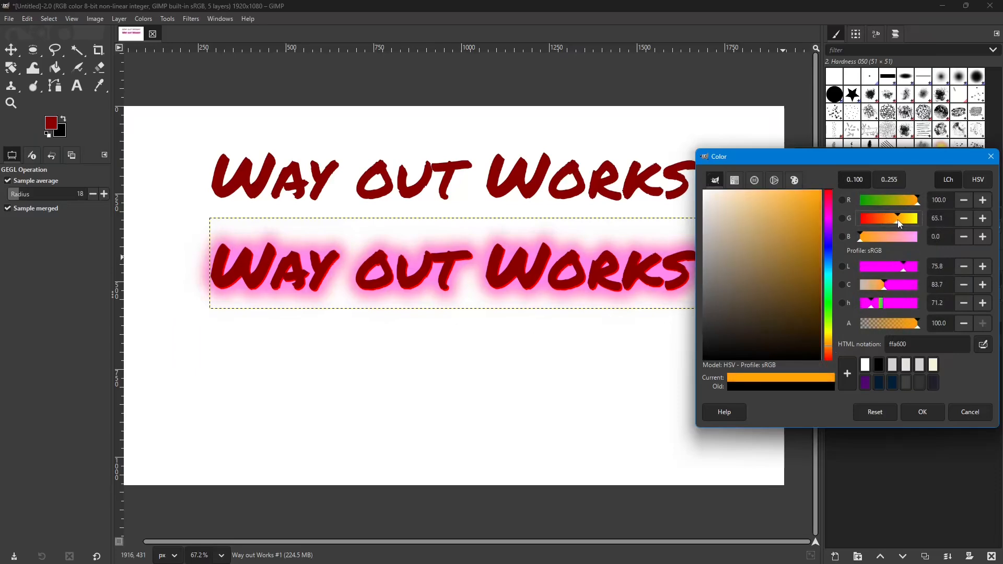
left_click(921, 412)
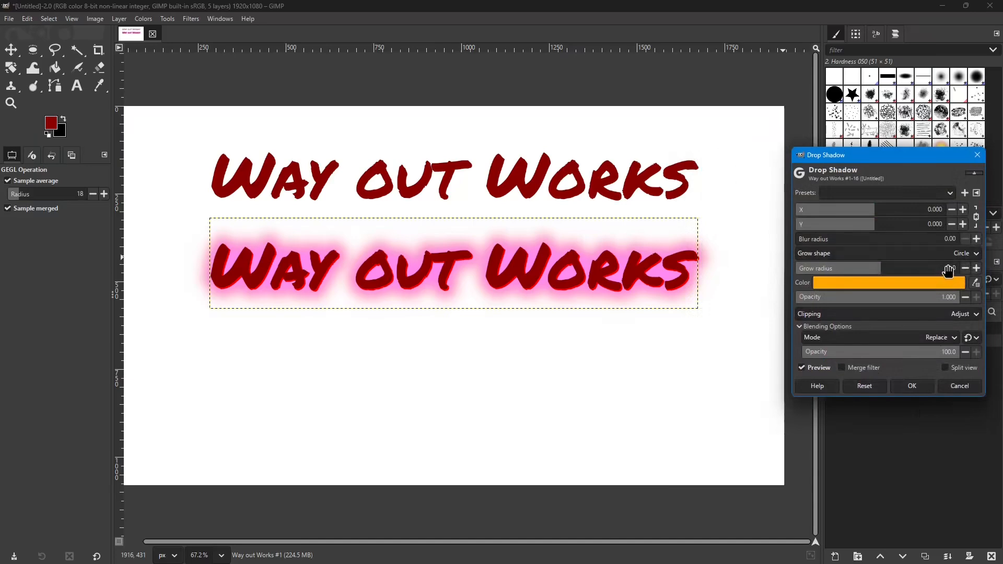
left_click(977, 269)
left_click(977, 269)
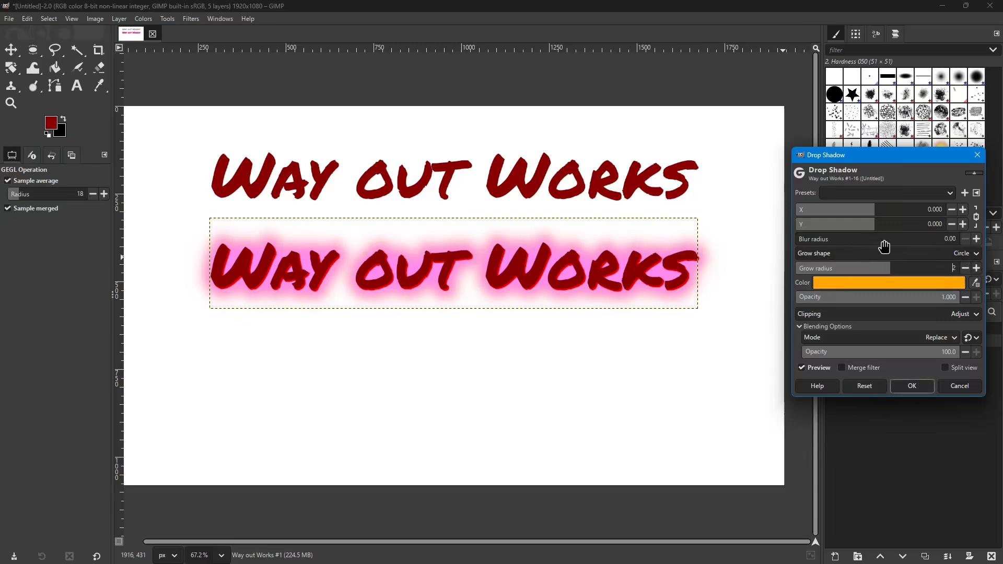
Increase the orange shadow's X and Y offsets to 20 and apply the filter.
left_click(962, 224)
left_click(963, 225)
left_click(963, 224)
left_click(963, 225)
left_click(962, 225)
left_click(963, 225)
left_click(963, 224)
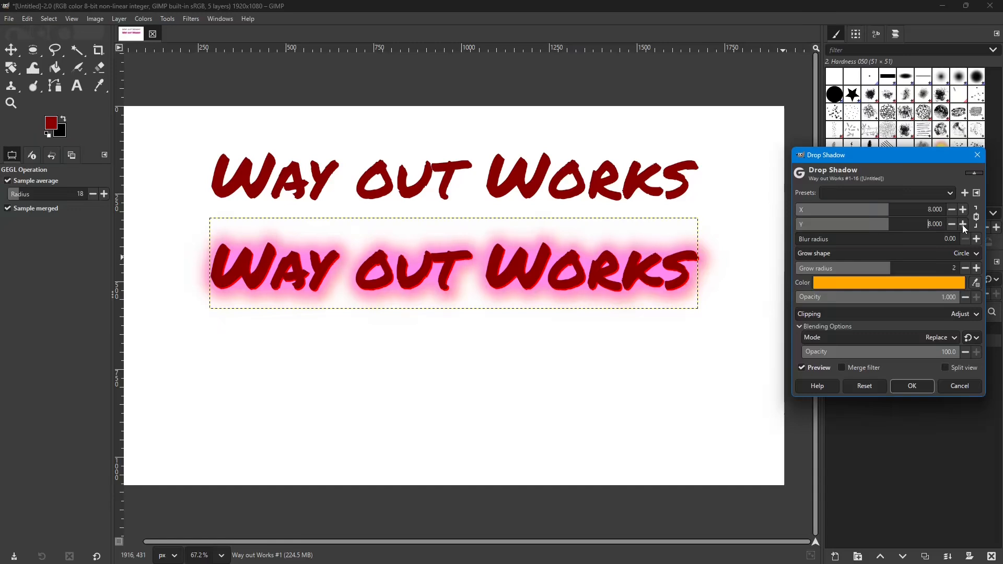
double_click(962, 225)
double_click(963, 225)
double_click(963, 225)
left_click(963, 225)
double_click(963, 224)
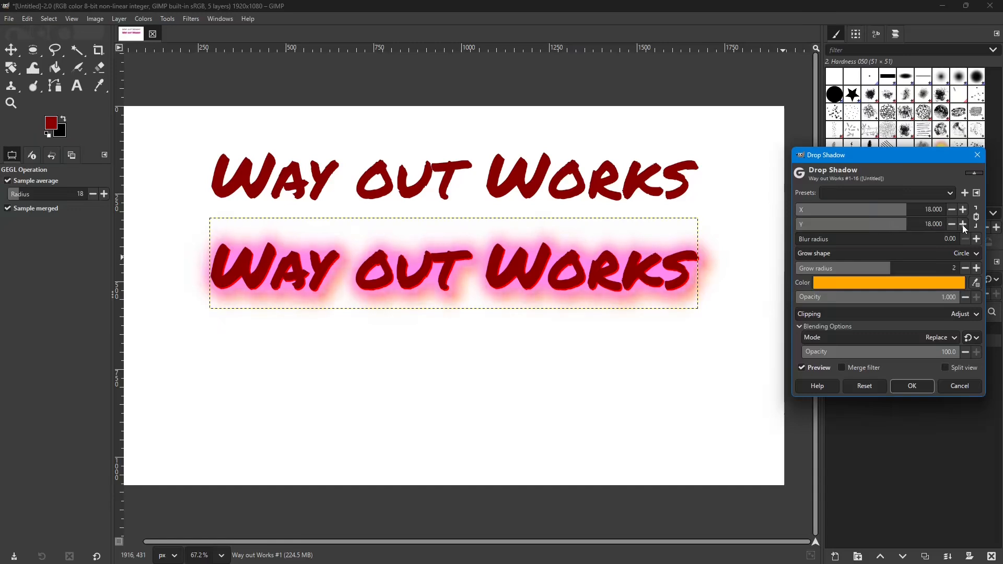
left_click(963, 225)
left_click(962, 225)
left_click(962, 225)
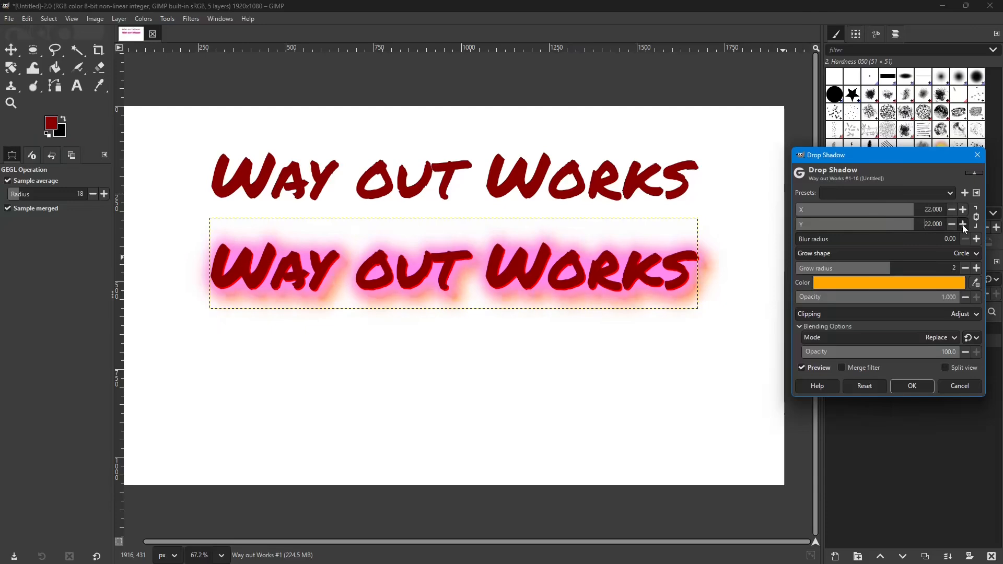
left_click(951, 225)
left_click(907, 391)
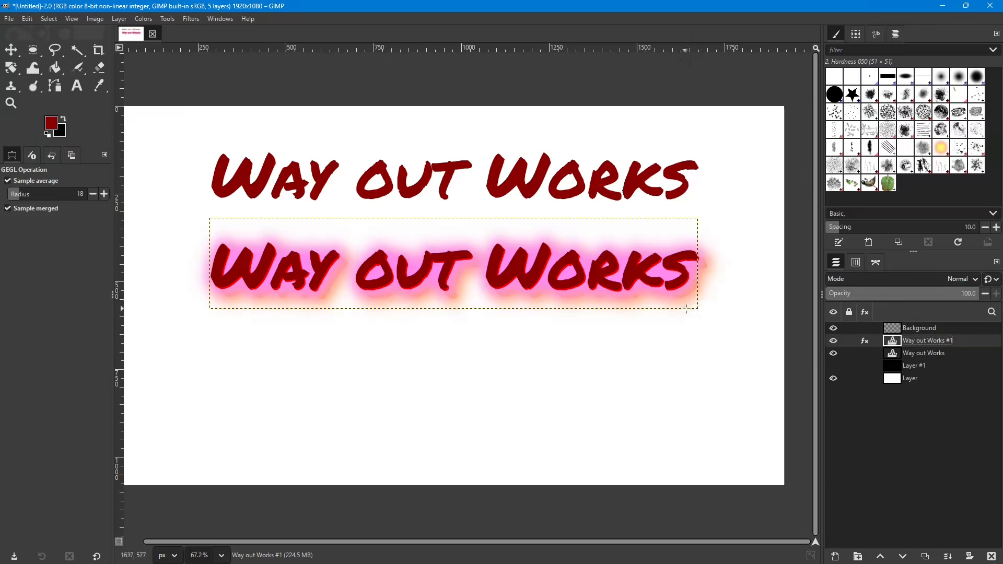
Try raising the bottom red shadow to the top of the text layer's effects stack and lower it back to the bottom.
left_click(864, 342)
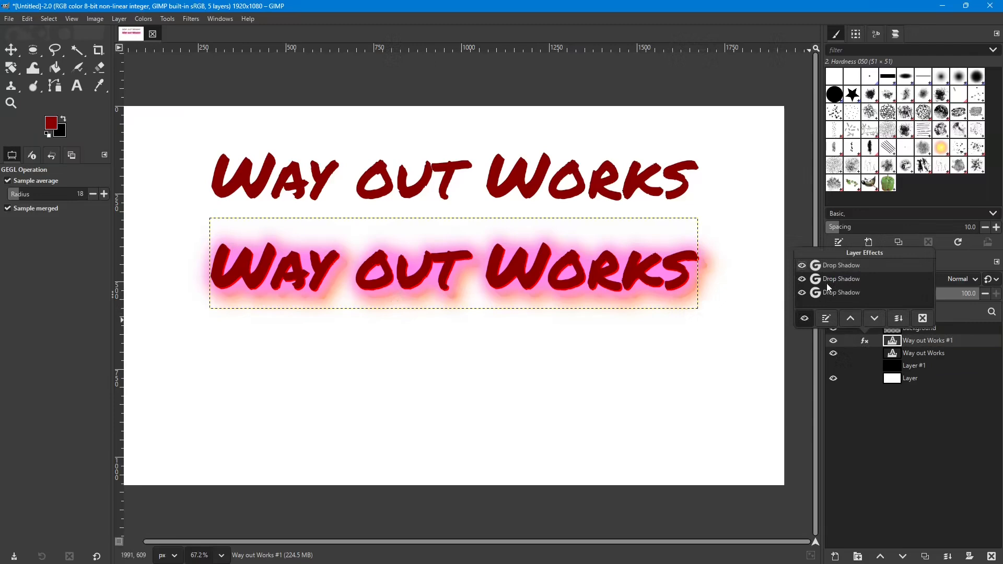
left_click(867, 293)
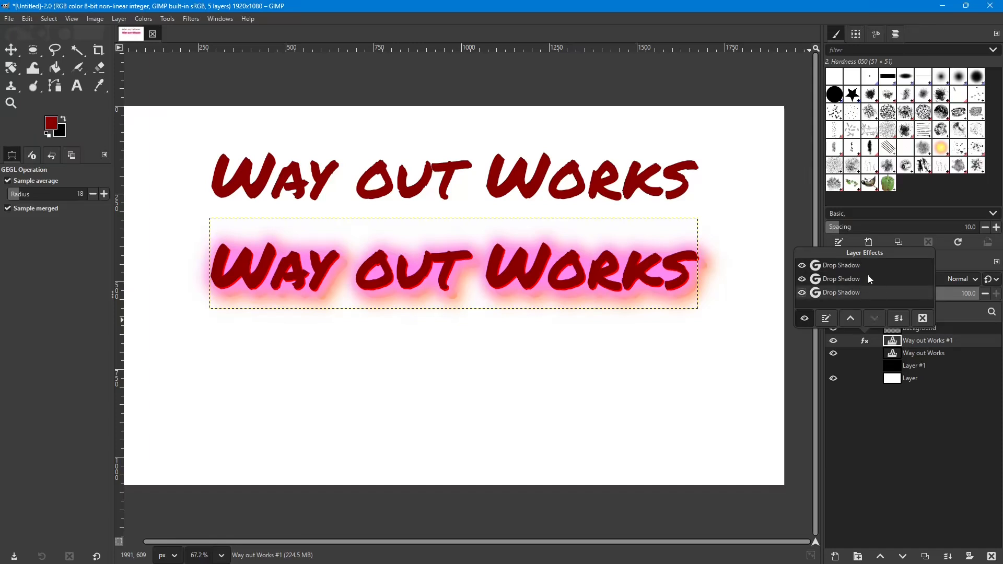
left_click(861, 281)
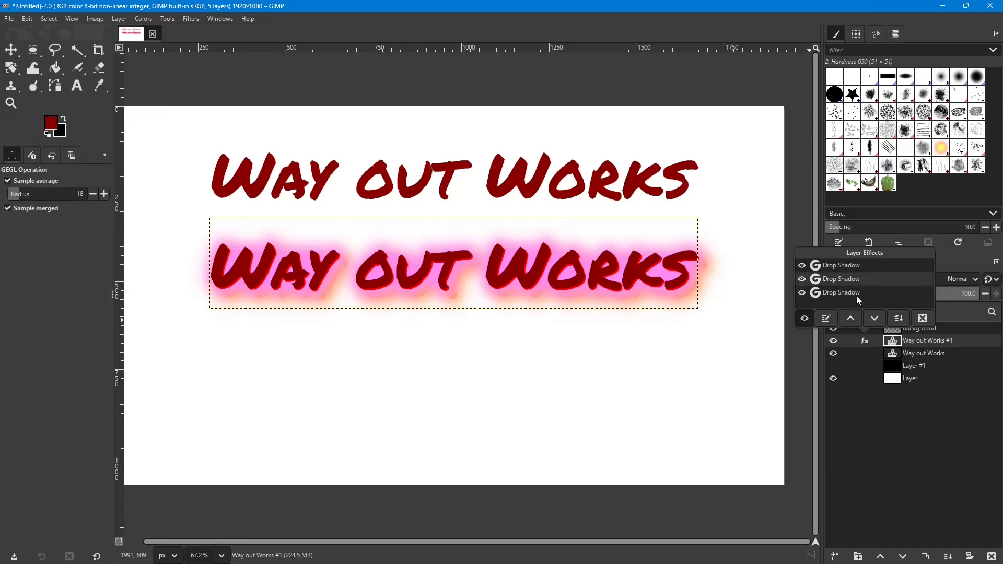
left_click(861, 293)
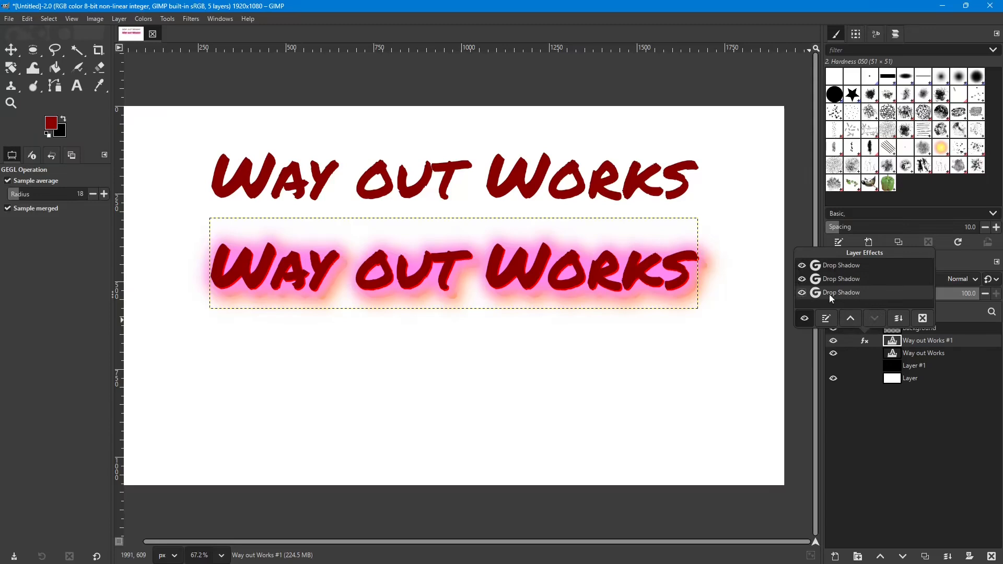
left_click(851, 320)
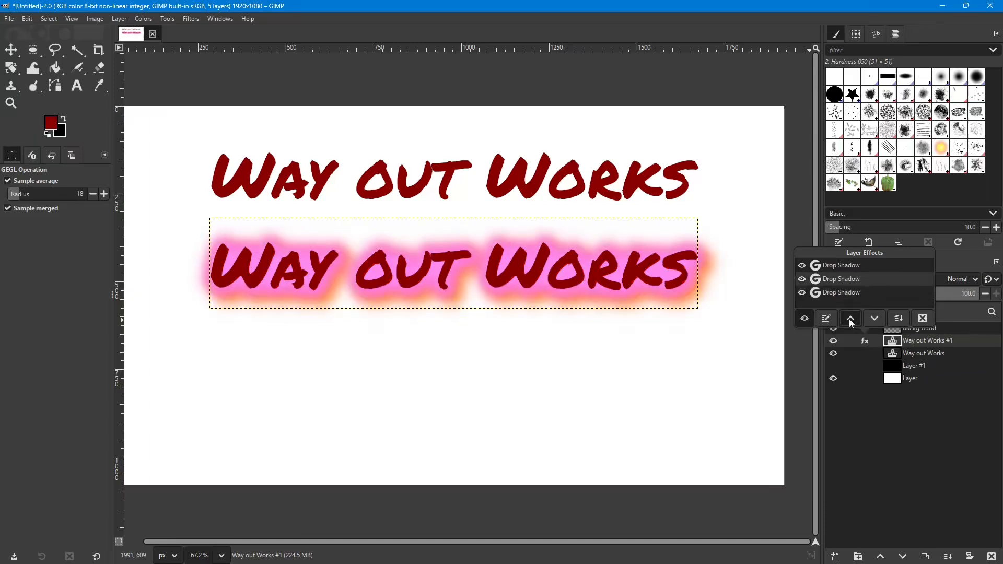
left_click(851, 321)
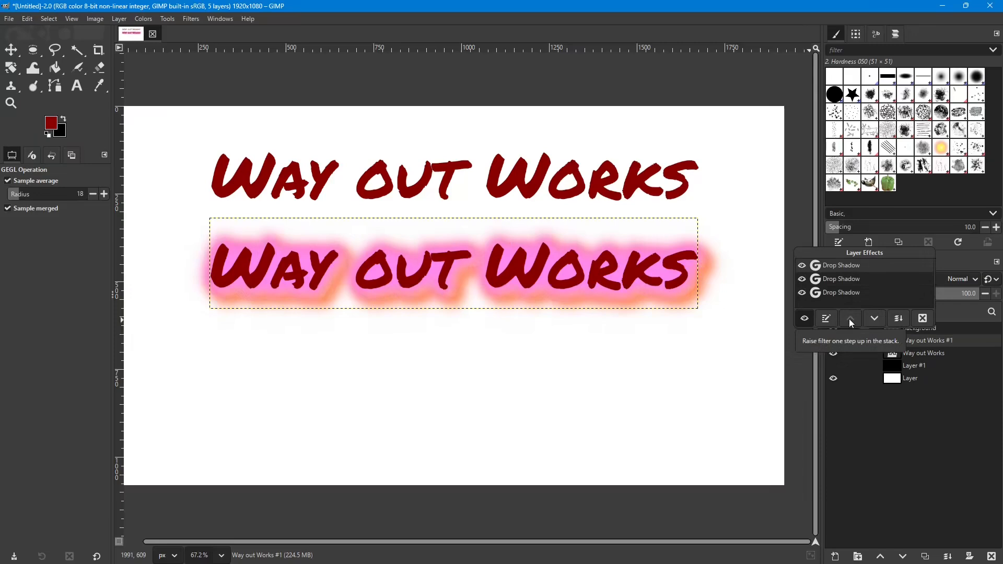
left_click(876, 319)
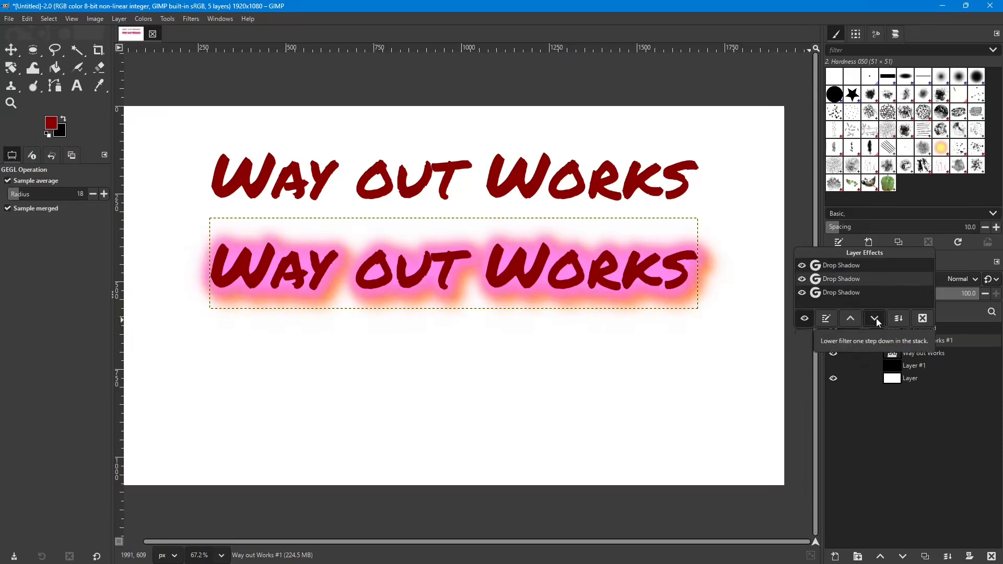
left_click(876, 318)
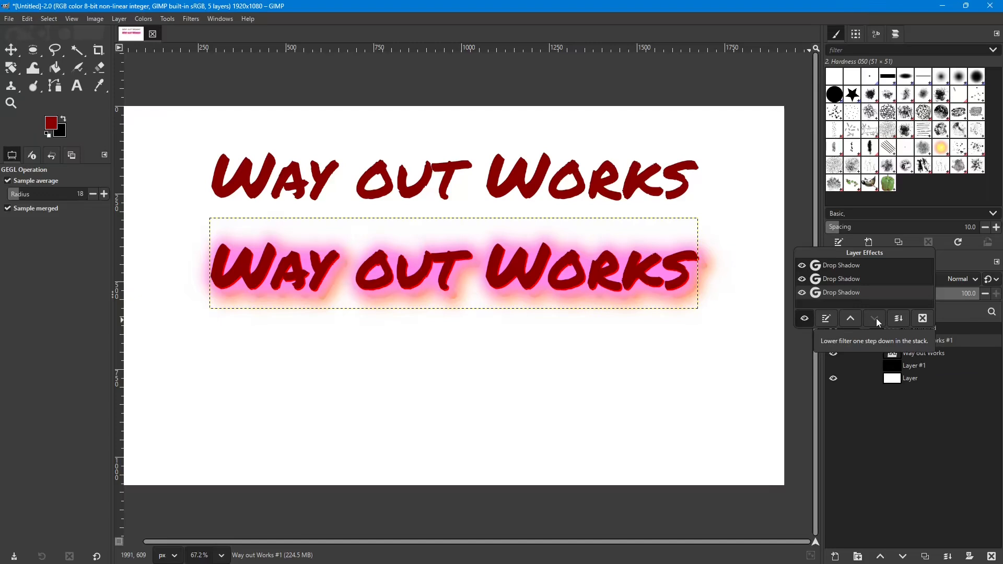
Raise the pink shadow above the orange one in the effects stack and check its settings without changing them.
left_click(852, 277)
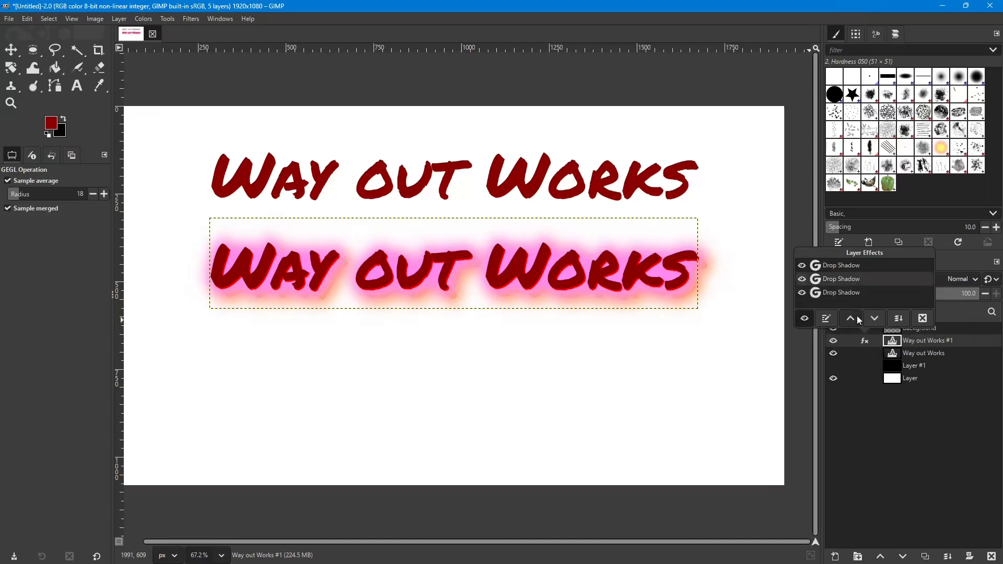
left_click(852, 320)
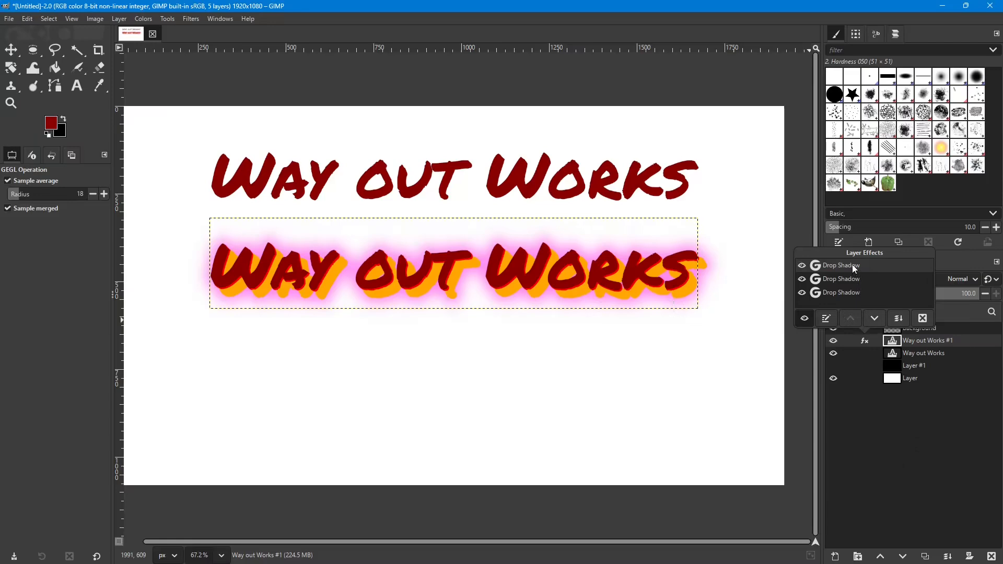
left_click(826, 319)
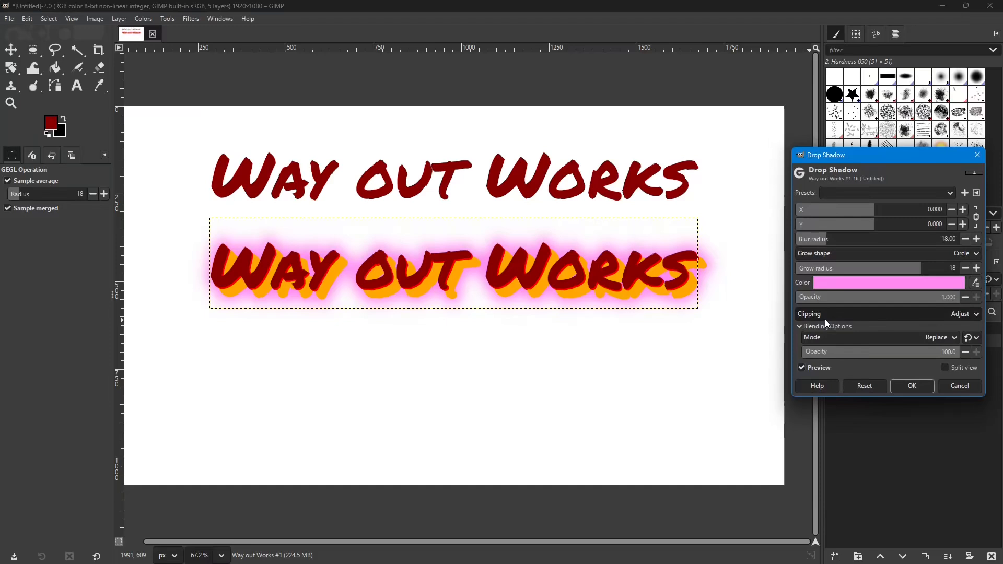
left_click(945, 385)
Edit the orange shadow, reduce its X and Y offsets to about 6, apply the change and close the effects list.
left_click(852, 279)
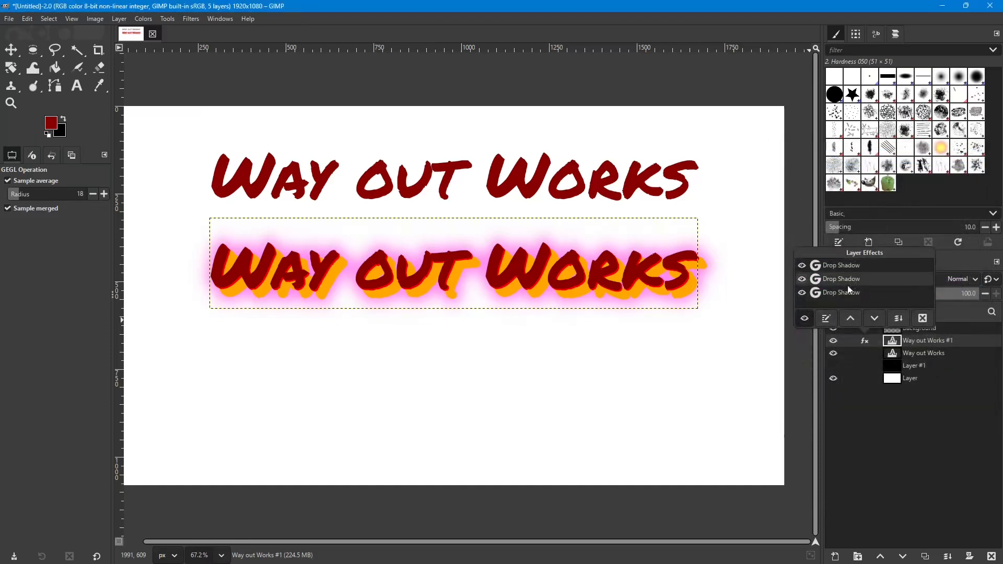
left_click(827, 319)
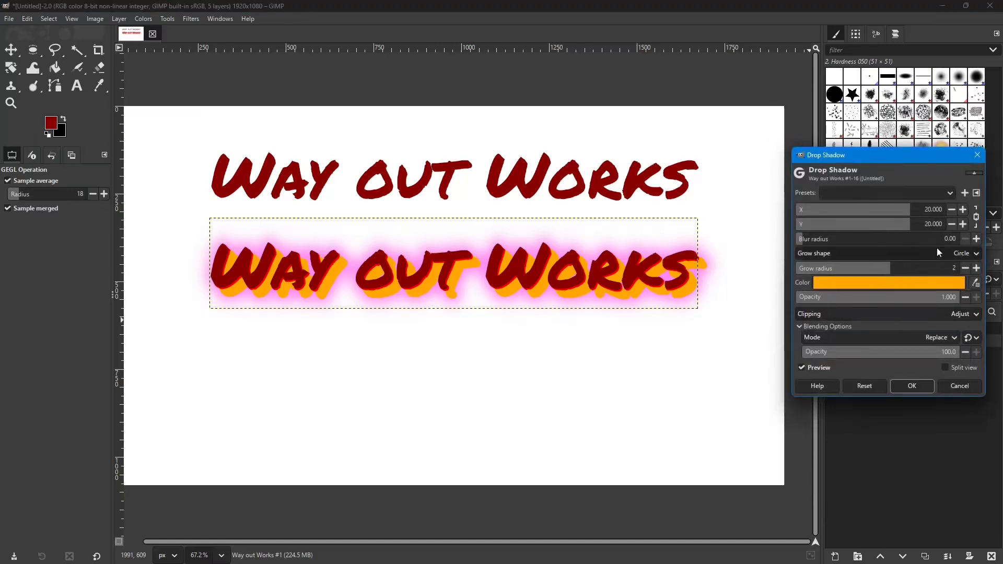
left_click(950, 223)
left_click(950, 223)
left_click(950, 222)
left_click(949, 223)
left_click(950, 222)
left_click(949, 222)
left_click(949, 222)
left_click(950, 222)
left_click(950, 222)
left_click(950, 223)
left_click(950, 222)
left_click(950, 223)
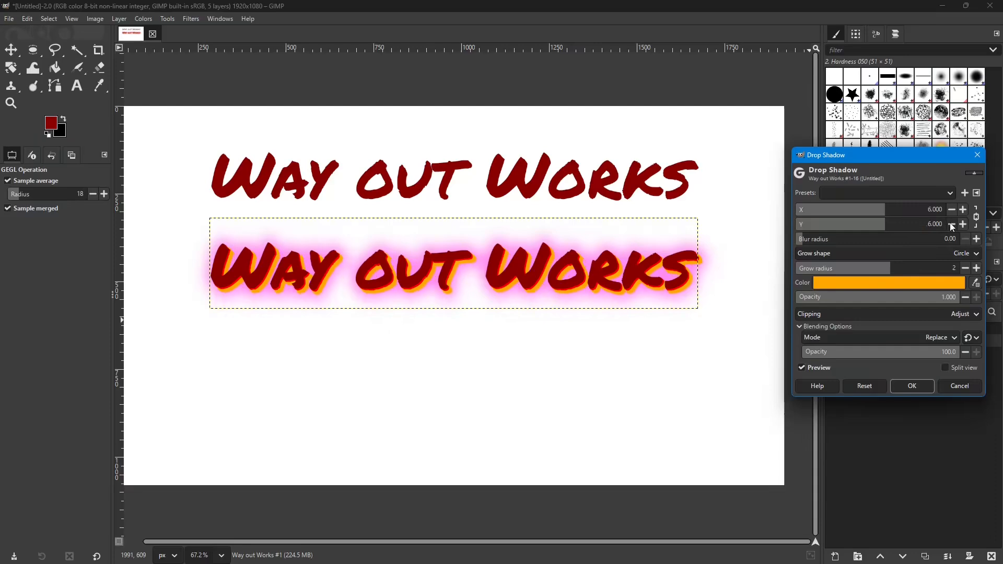
left_click(950, 223)
left_click(905, 386)
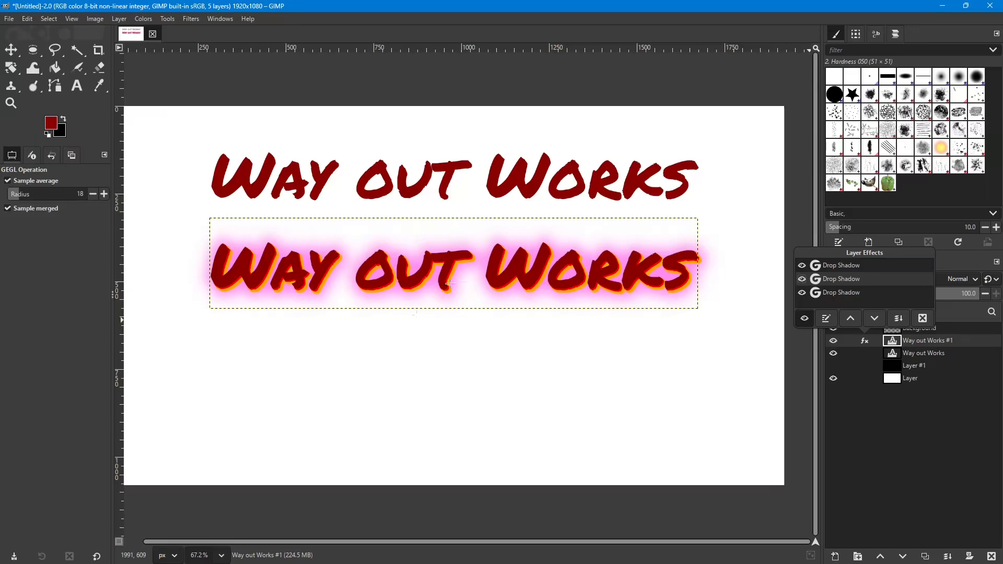
left_click(9, 49)
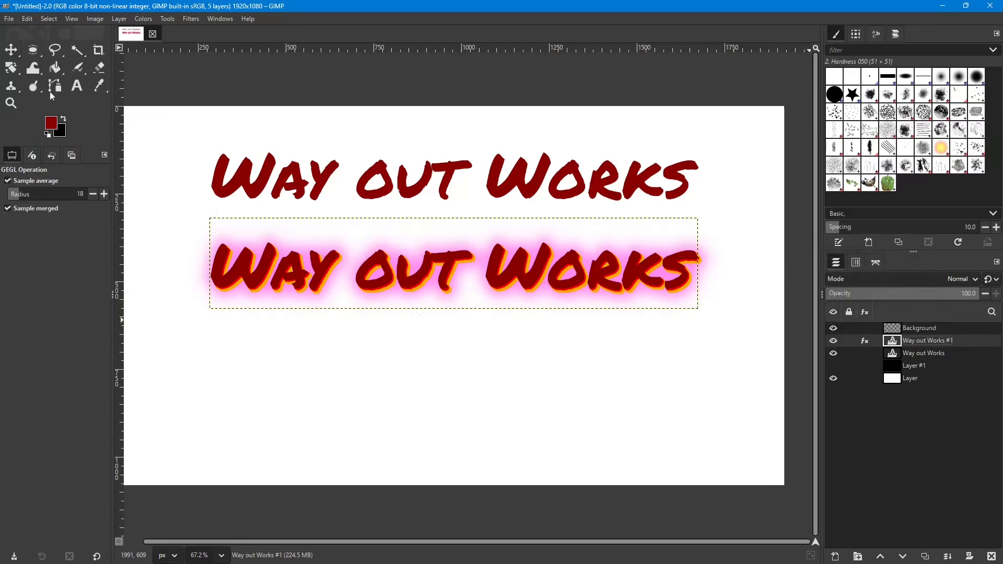
Merge the three Drop Shadow effects into the Way out Works #1 layer and briefly preview another Drop Shadow on it.
scroll(452, 269, "up", 2)
scroll(454, 272, "up", 1)
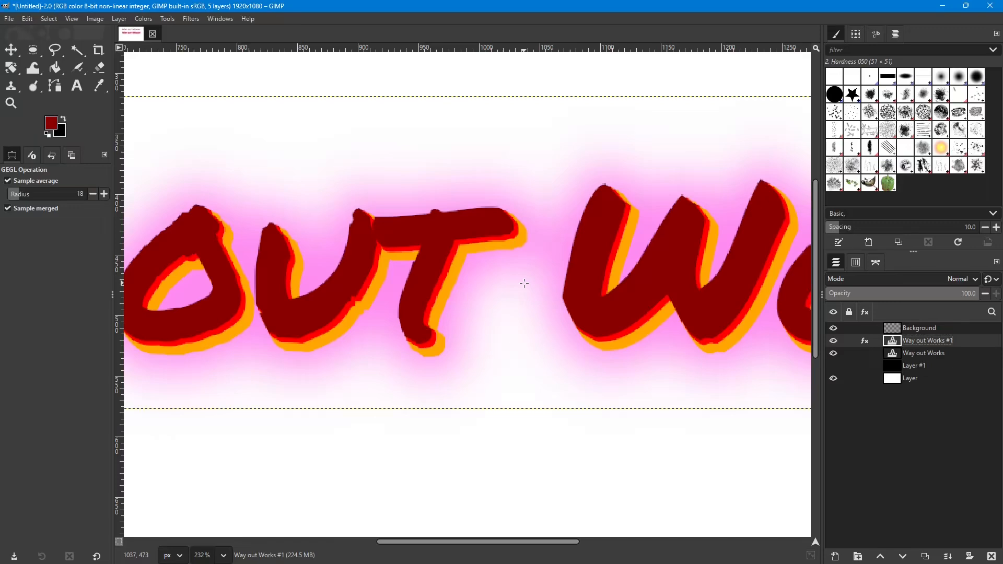
scroll(524, 283, "down", 6)
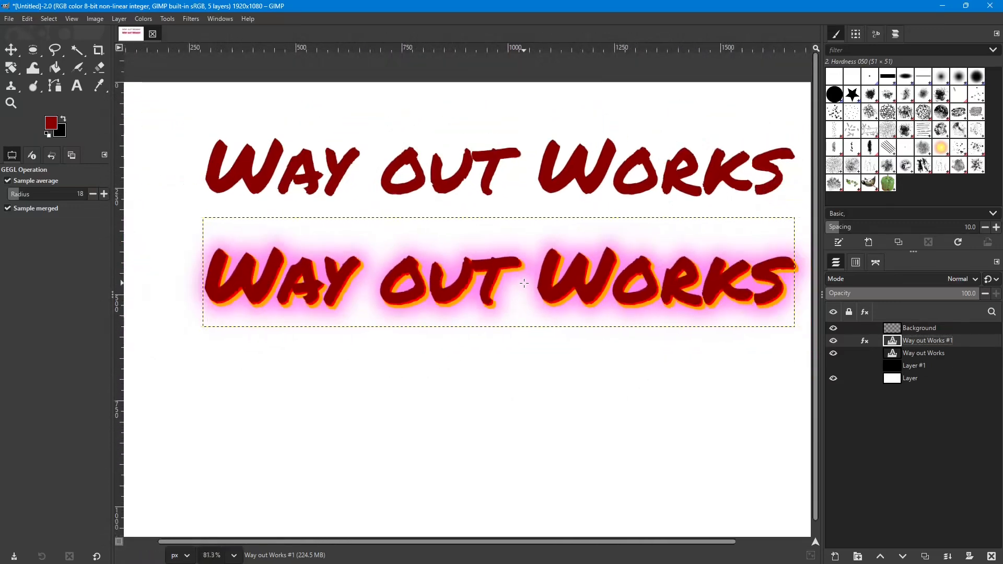
left_click_drag(553, 542, 595, 545)
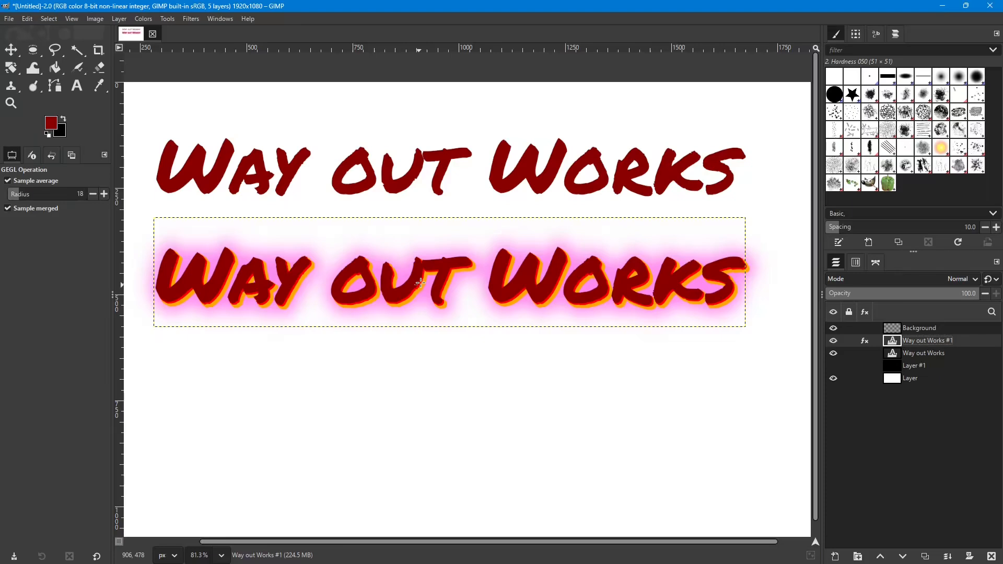
left_click(864, 342)
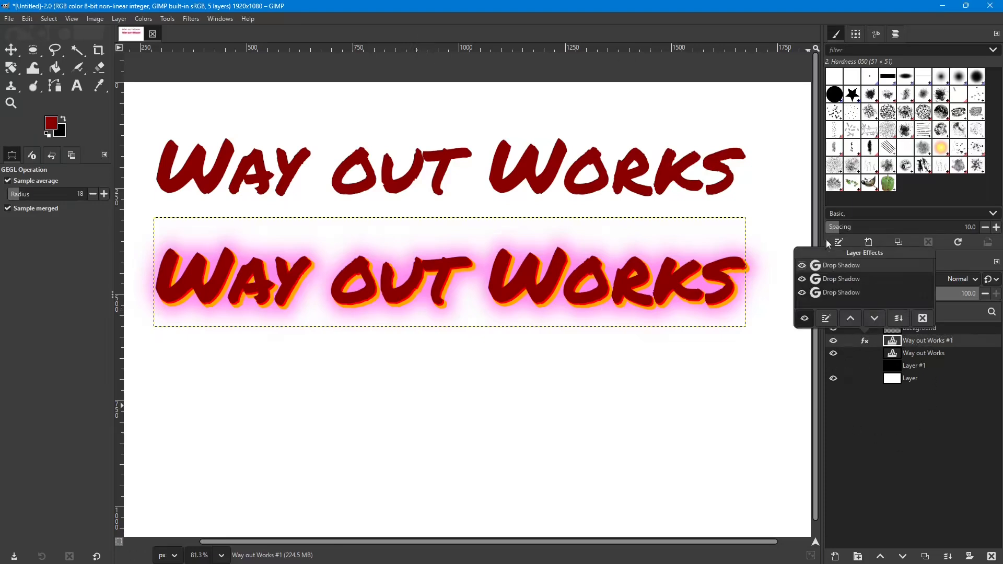
left_click(899, 320)
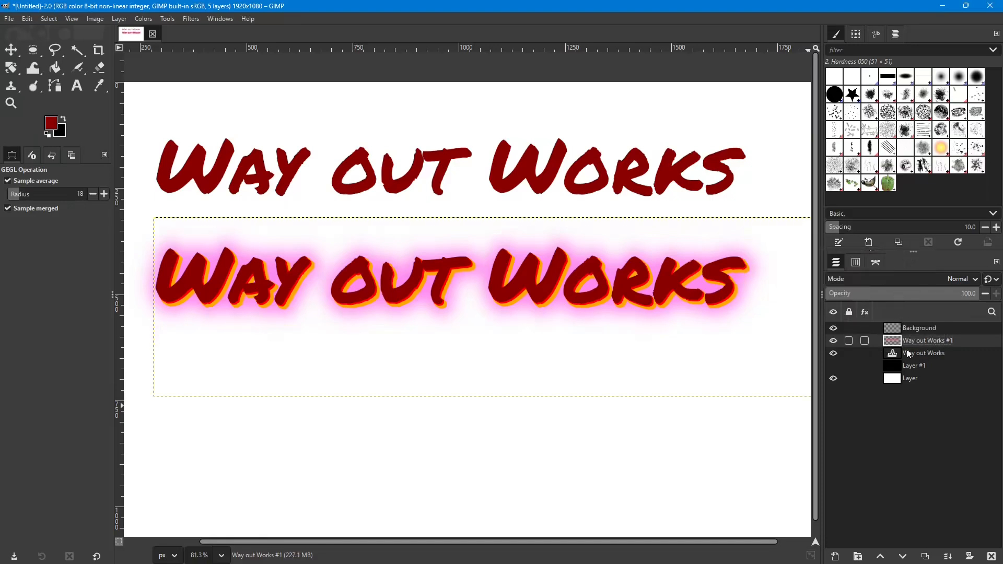
key("ctrl+shift+f")
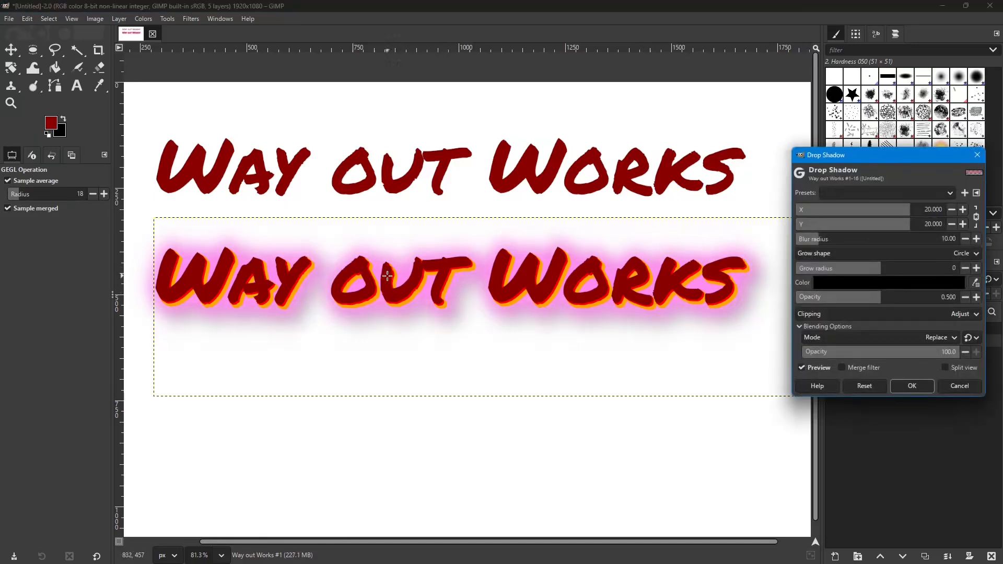
left_click(952, 384)
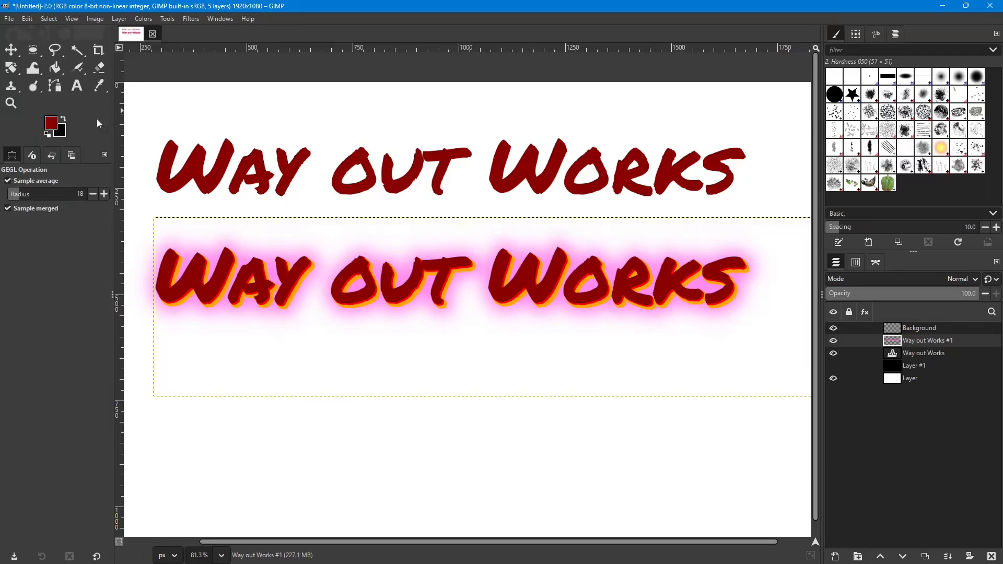
Try editing the merged Way out Works #1 layer with the Text tool, accepting the loss of its shadow modifications.
left_click(77, 86)
left_click(504, 293)
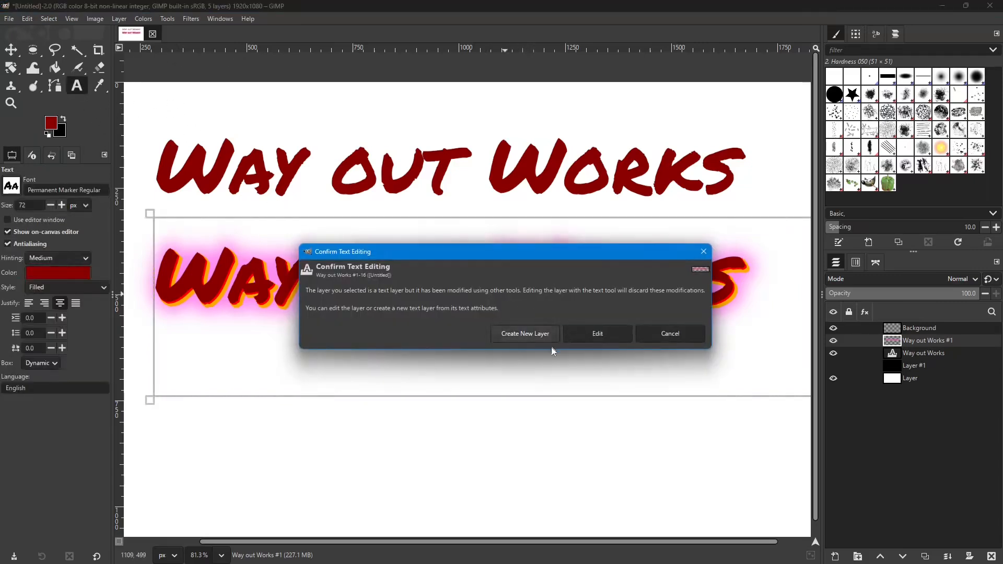
left_click(597, 333)
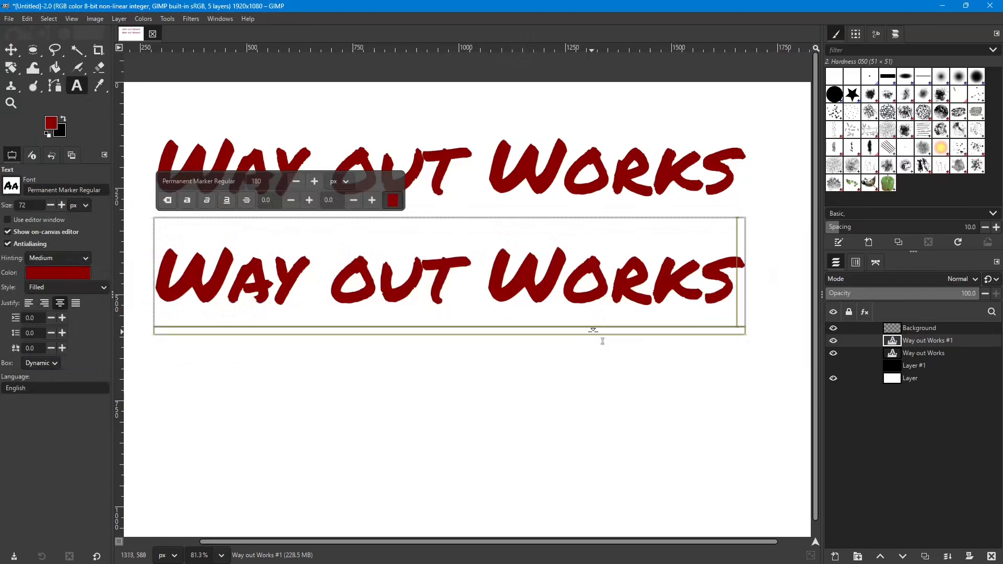
left_click(423, 403)
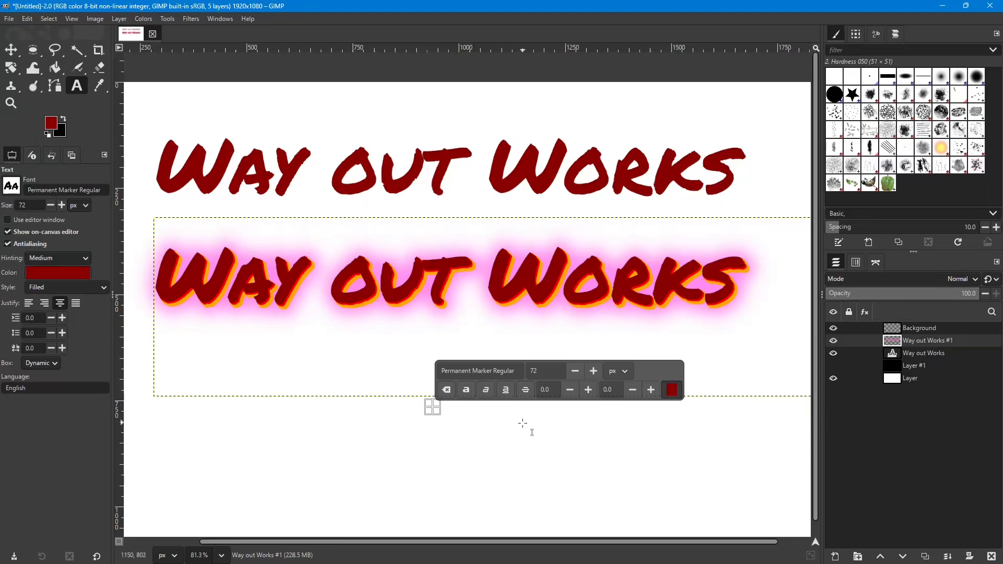
left_click(10, 50)
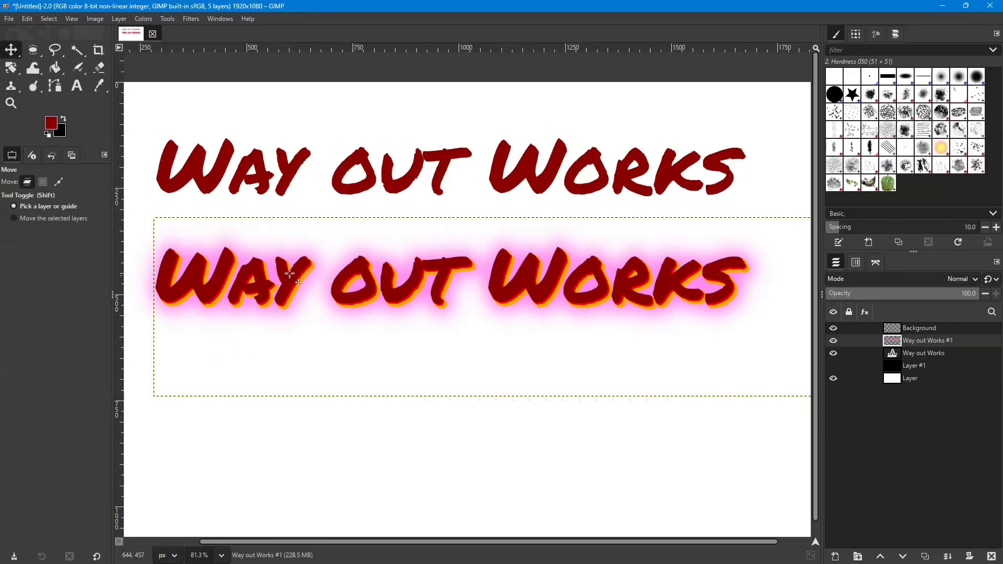
Try editing the merged text layer again and cancel at the text editing confirmation.
left_click(76, 85)
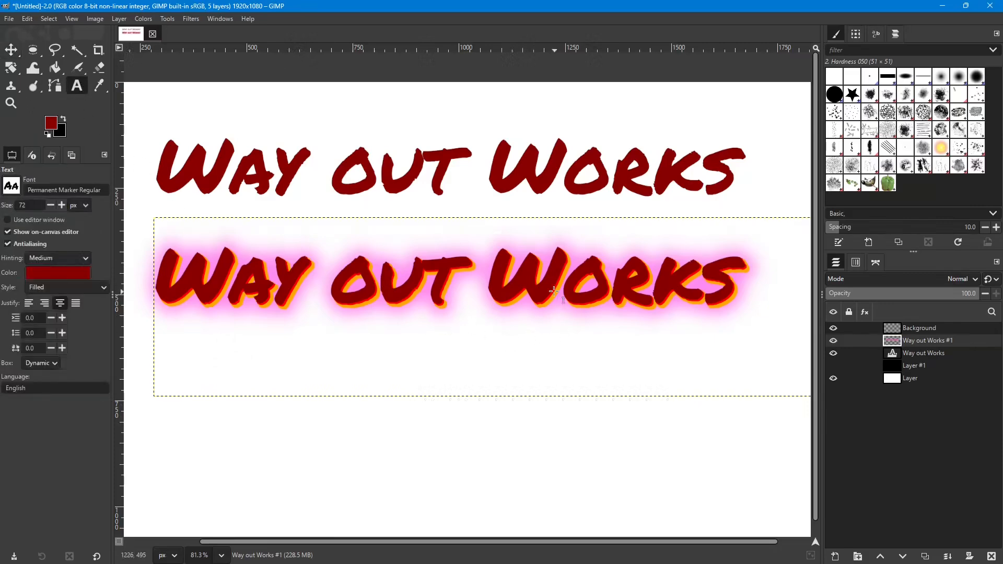
left_click(553, 291)
left_click(666, 333)
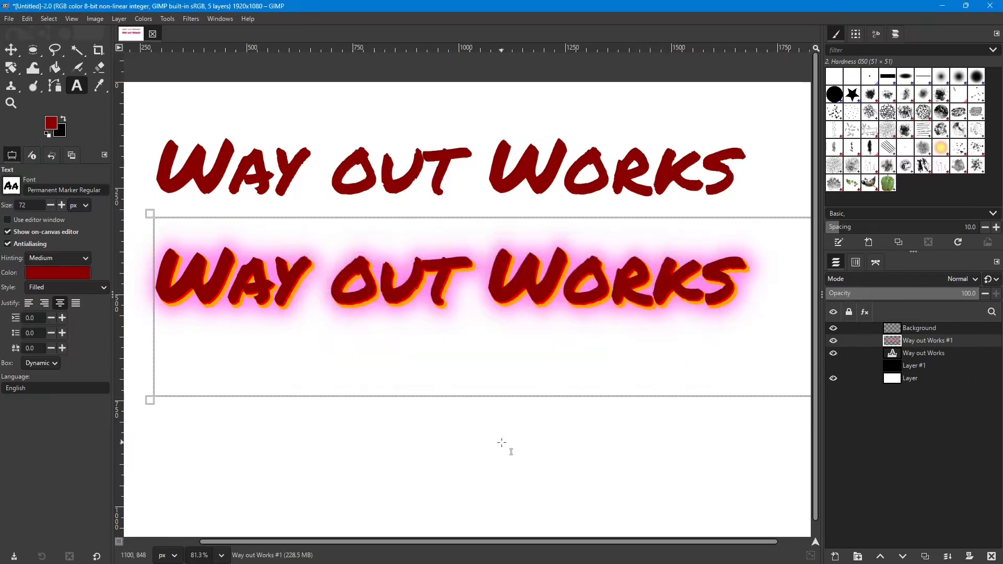
Append an exclamation mark to the text in the Way out Works #1 layer with the Text tool and finish editing.
left_click(564, 316)
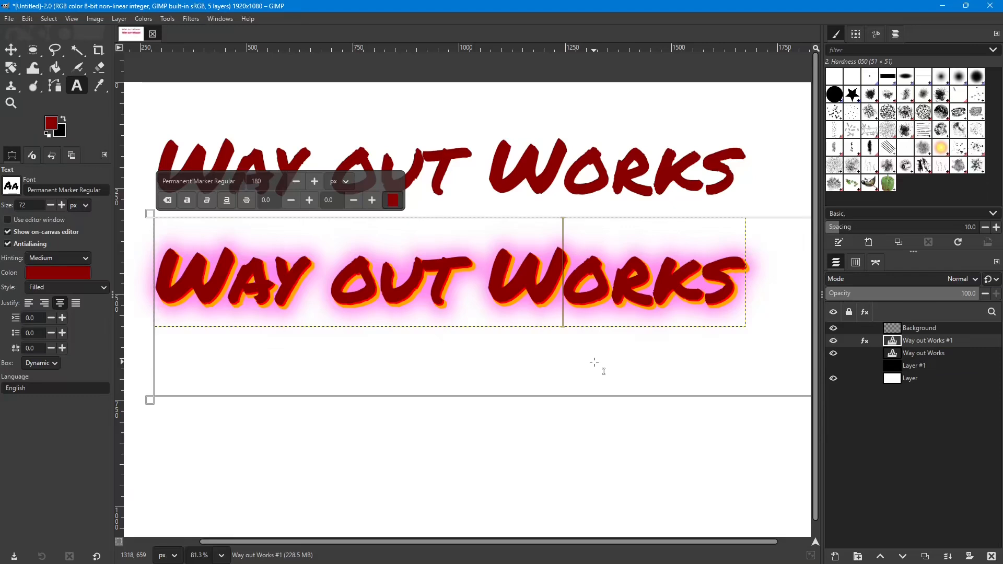
key("Right")
key("Right")
key("Right")
key("Right")
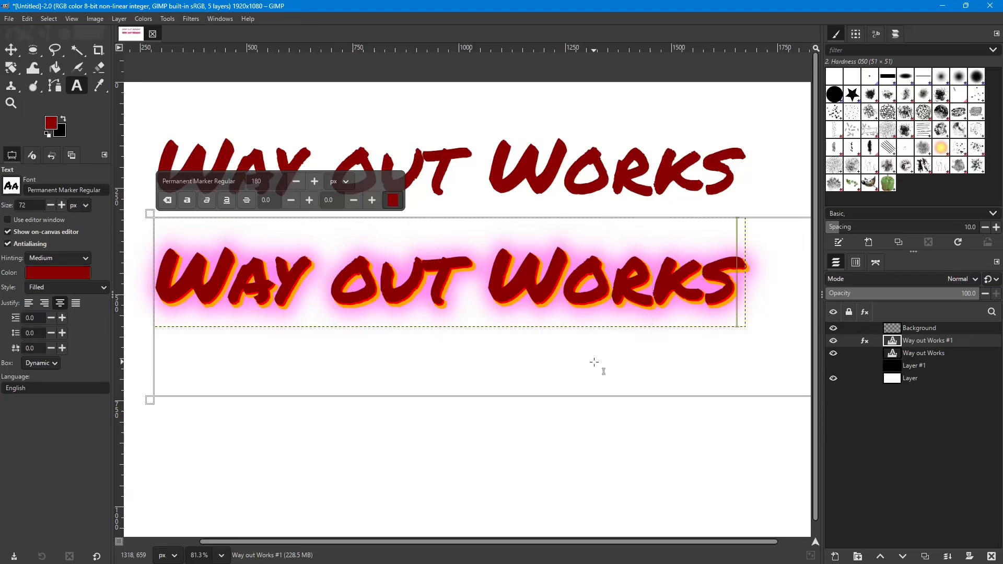
type("!")
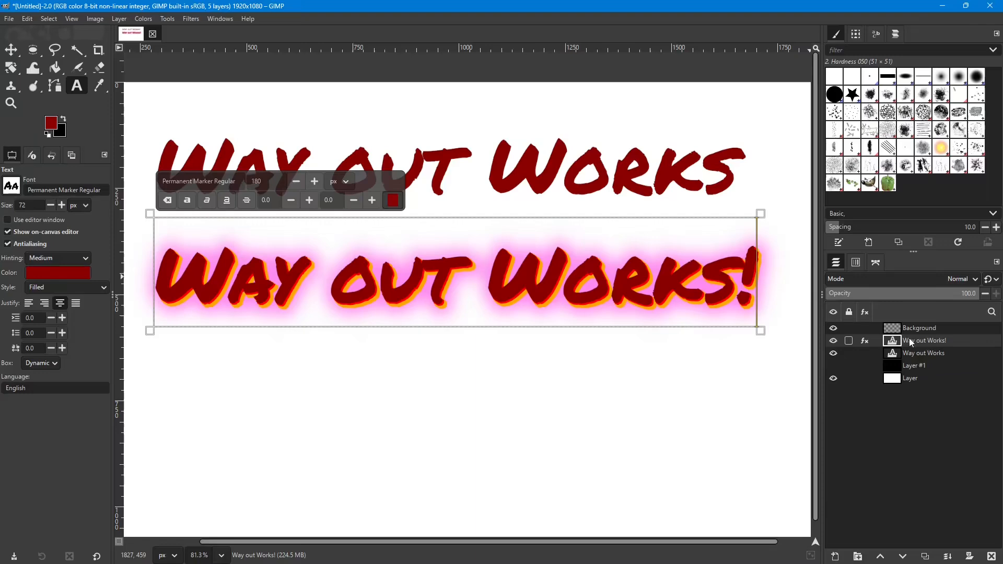
left_click(503, 338)
left_click(496, 396)
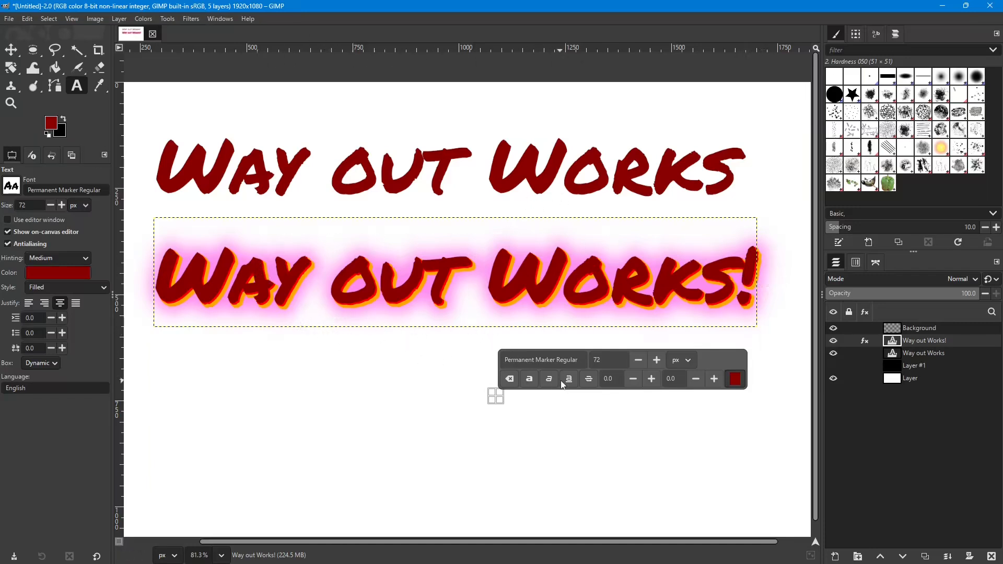
key("Escape")
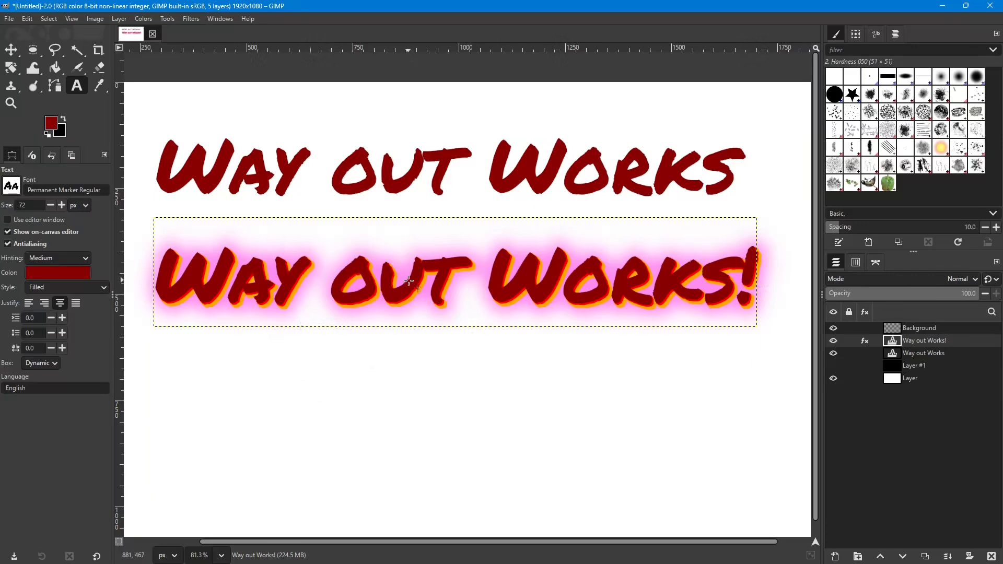
Duplicate the Way out Works! layer with its effects and move the copy below the glowing line of text.
left_click(11, 50)
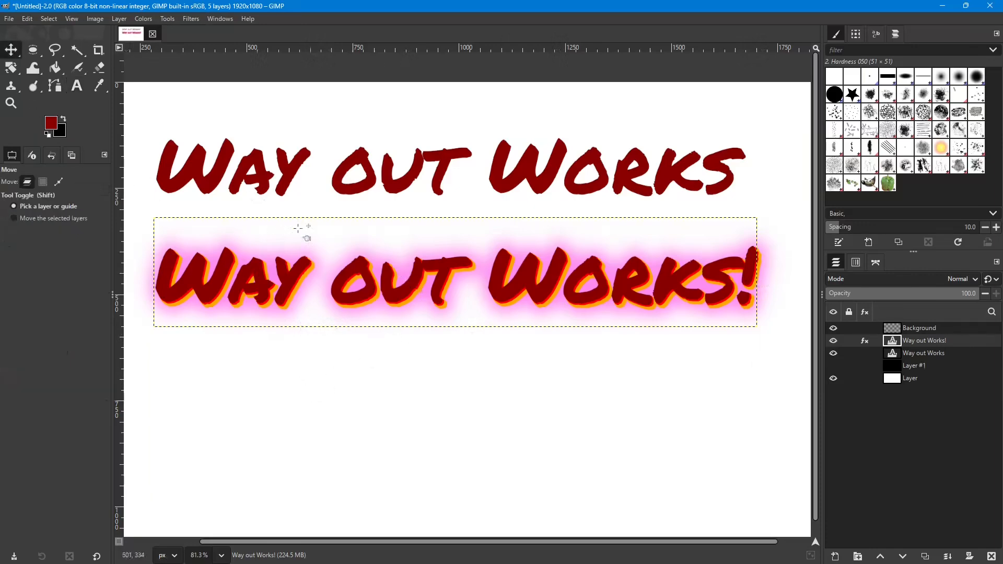
key("ctrl+shift")
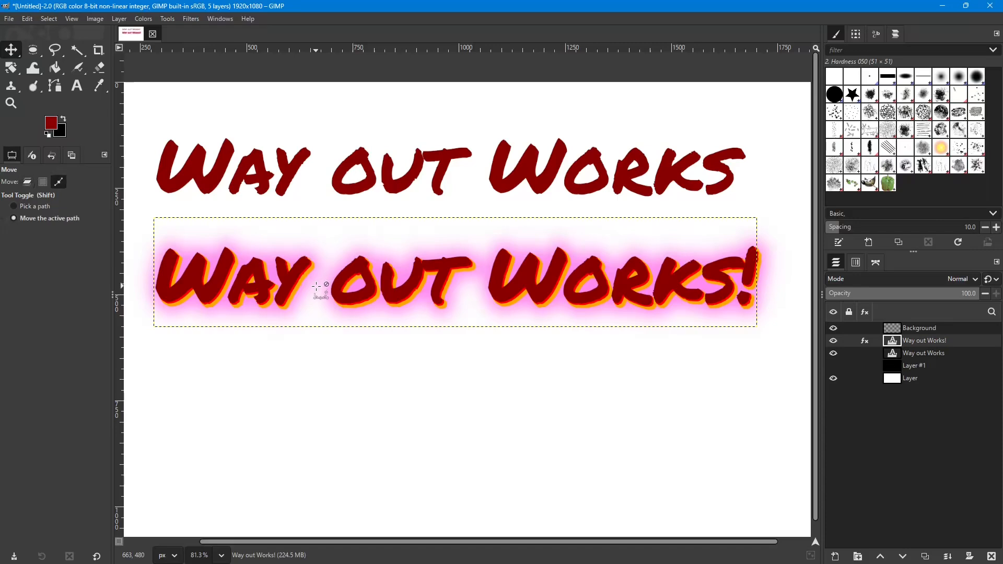
key("ctrl+shift+d")
left_click_drag(390, 306, 383, 445)
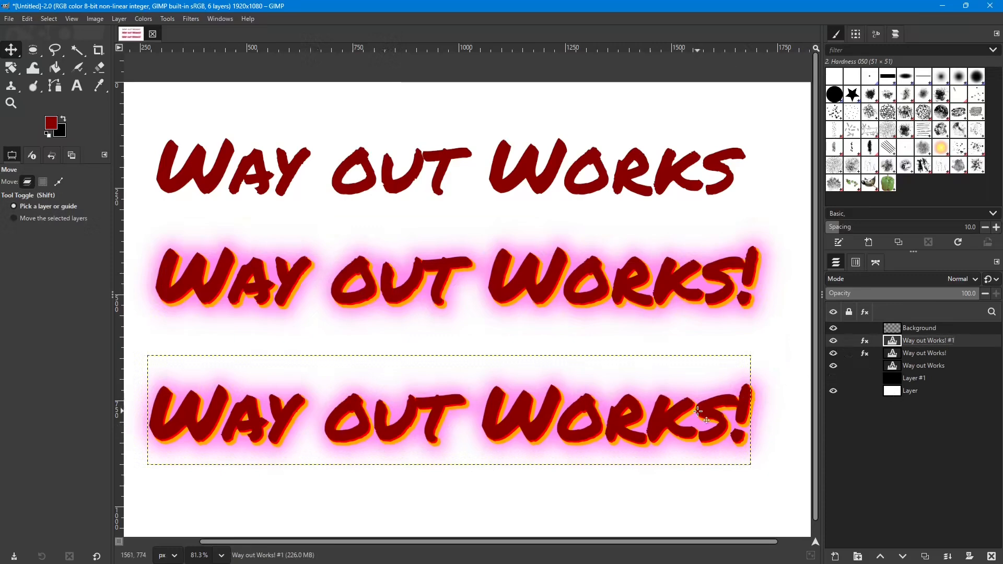
Replace the words before the exclamation mark in the duplicated bottom text with "Subscribe".
left_click(77, 85)
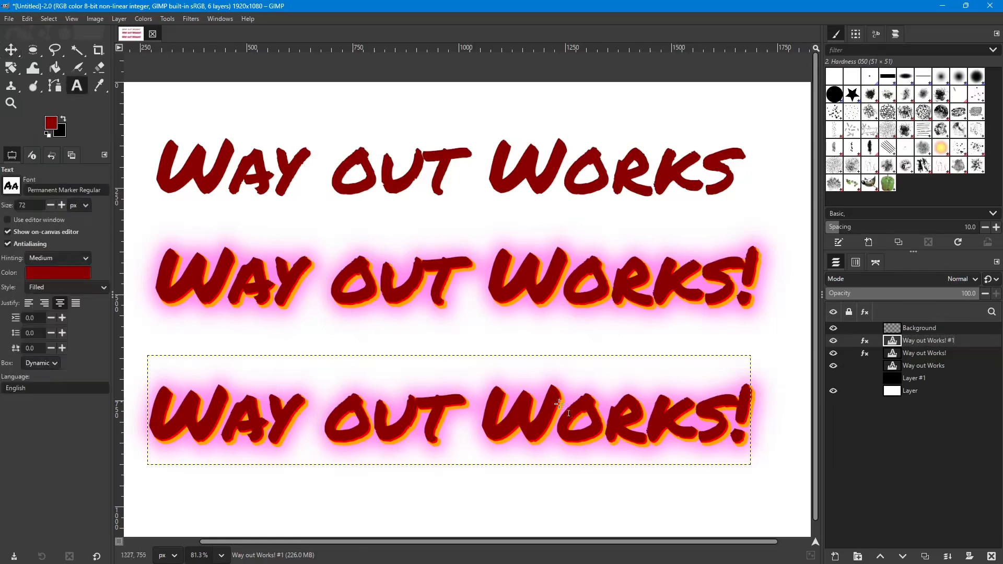
left_click(695, 410)
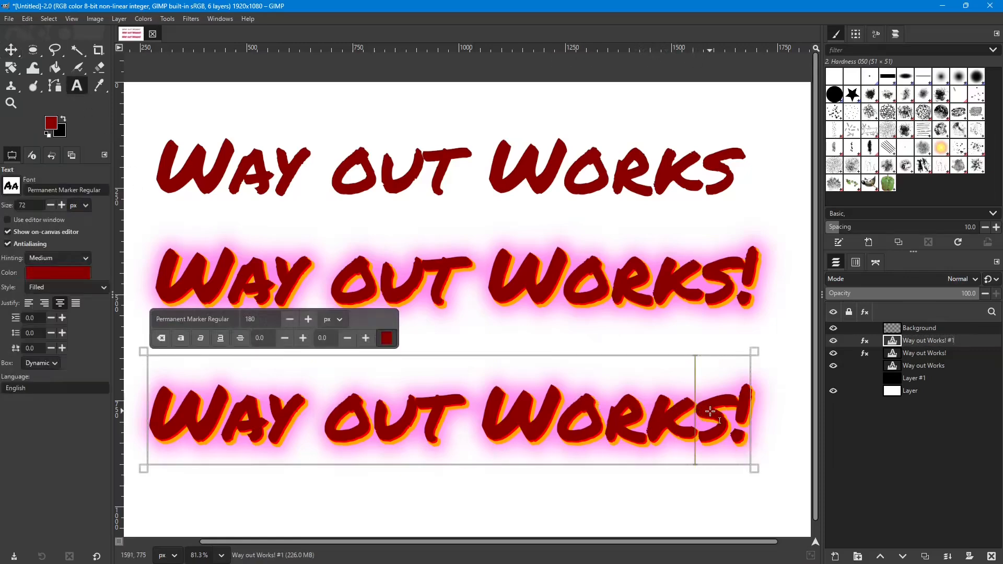
key("Right")
key("BackSpace")
key("BackSpace")
key("BackSpace")
key("BackSpace")
key("BackSpace")
key("BackSpace")
key("BackSpace")
key("BackSpace")
key("BackSpace")
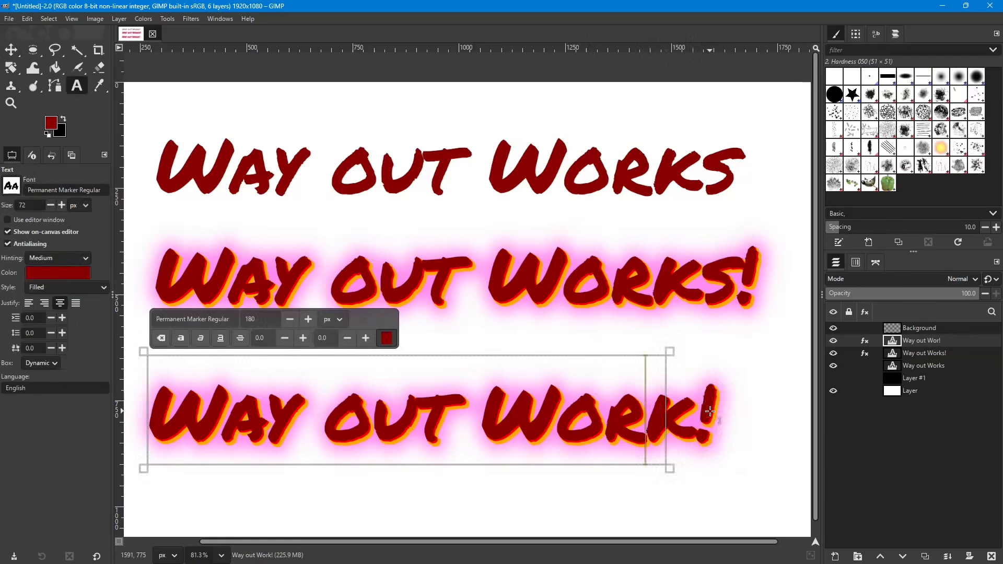
key("BackSpace")
key("BackSpace")
key("BackSpace")
key("BackSpace")
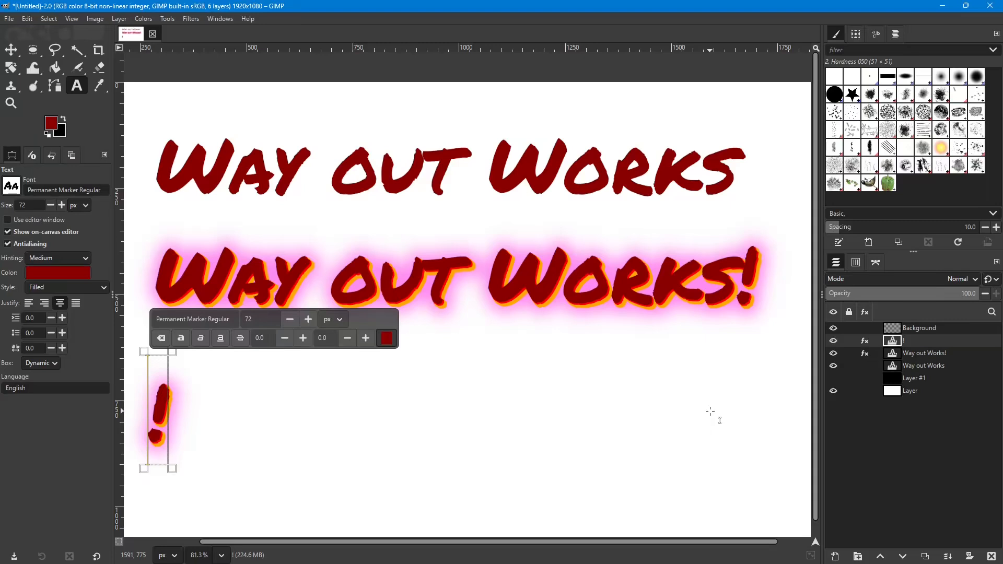
type("Subscri")
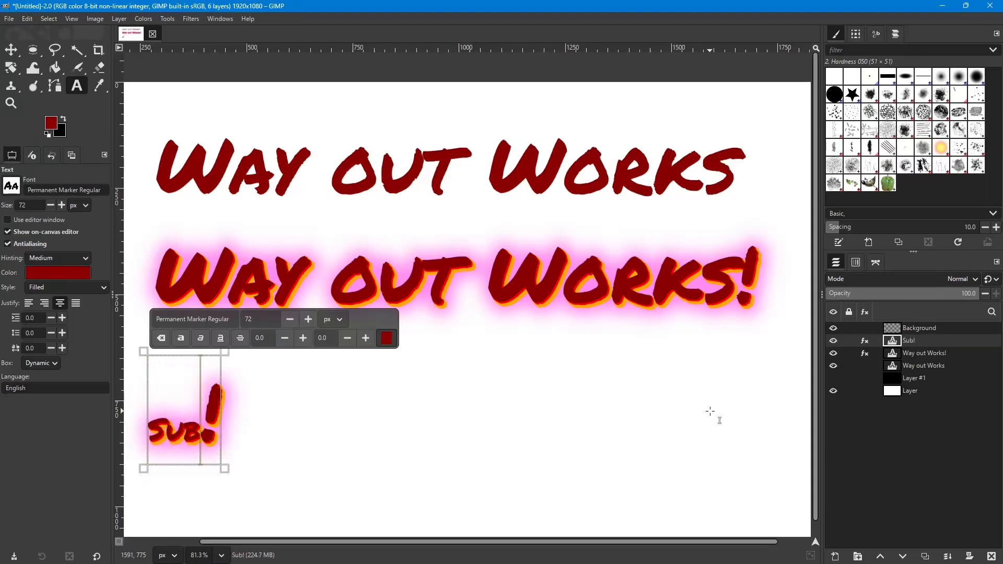
type("be")
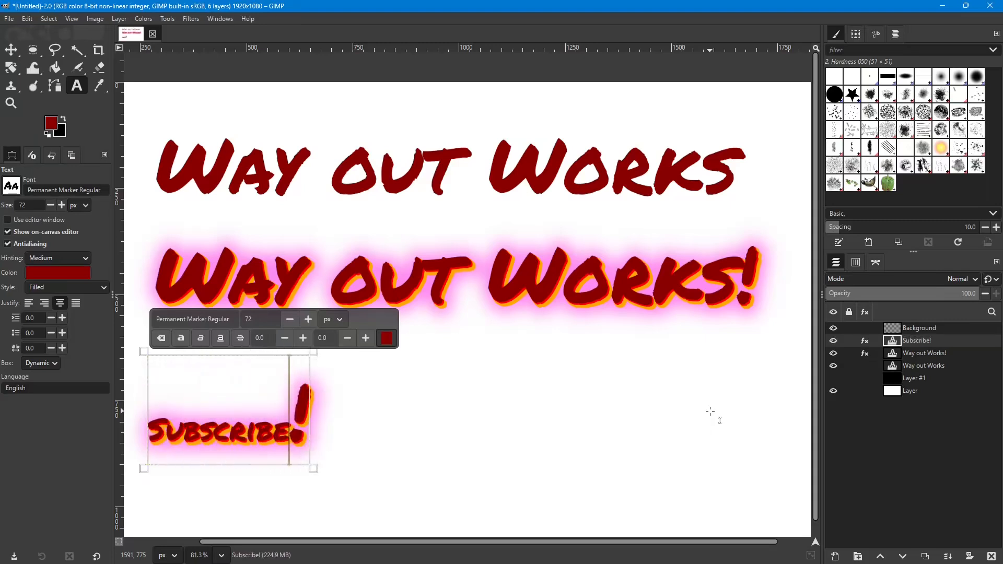
Select all of the Subscribe! text and enlarge its font size to 255 px.
key("ctrl+a")
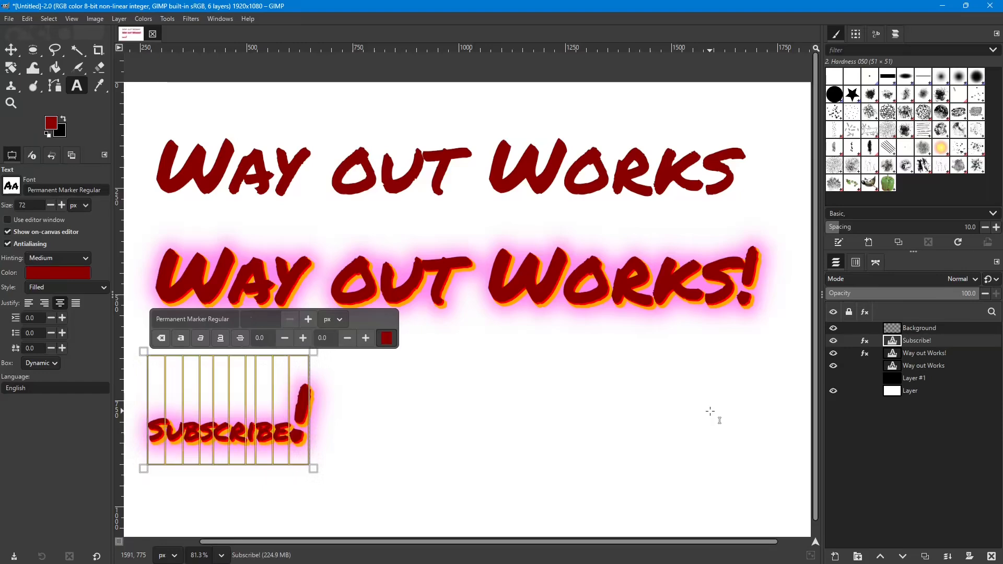
left_click(308, 321)
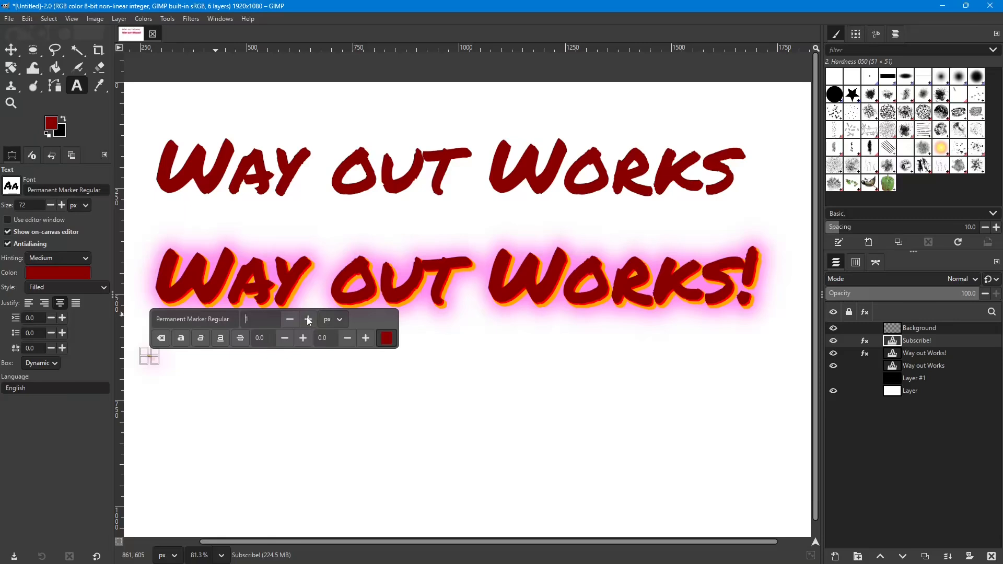
left_click(309, 320)
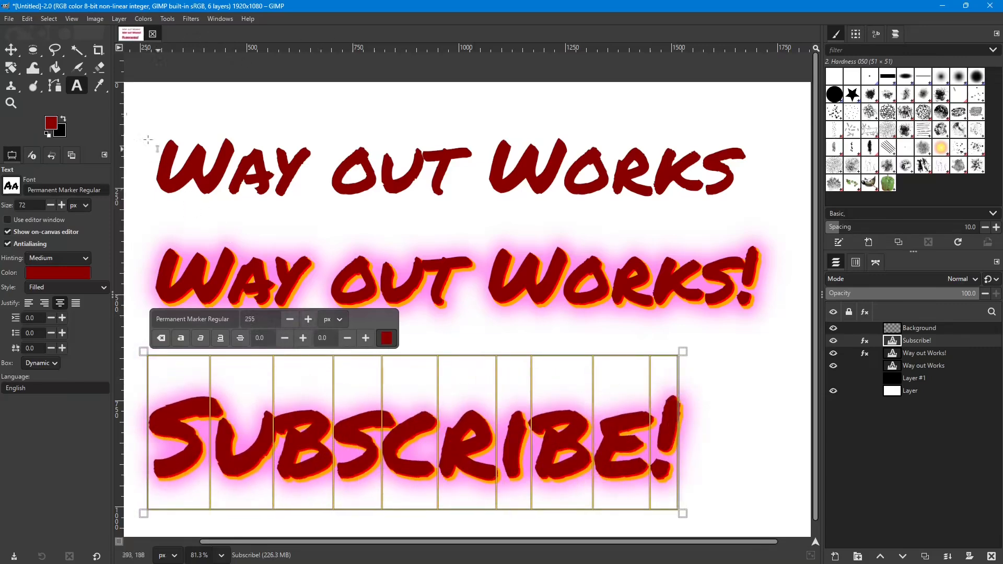
Move the enlarged Subscribe! text with the Move tool so it sits roughly centred beneath the two lines above.
key("m")
left_click_drag(357, 425, 399, 409)
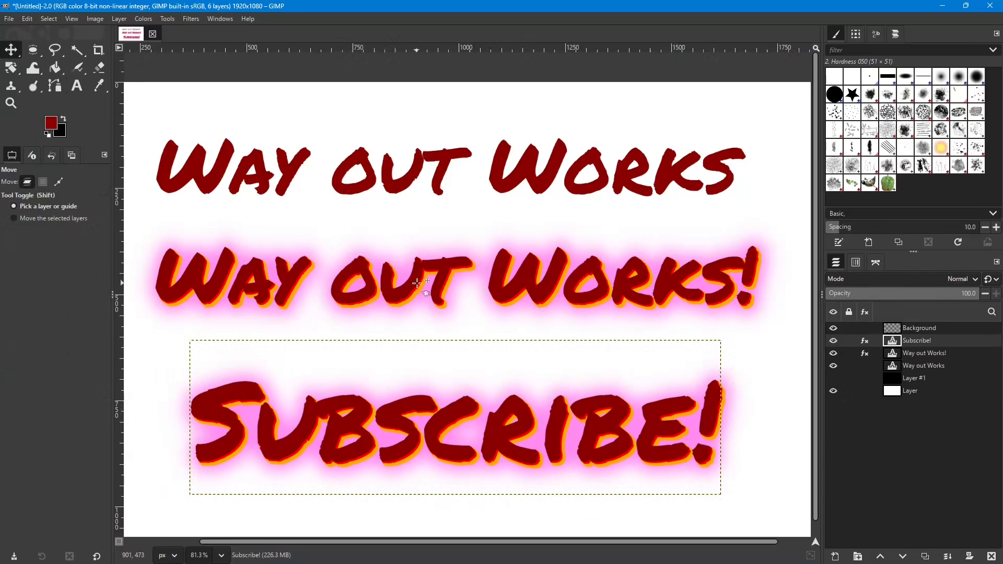
scroll(464, 383, "down", 4)
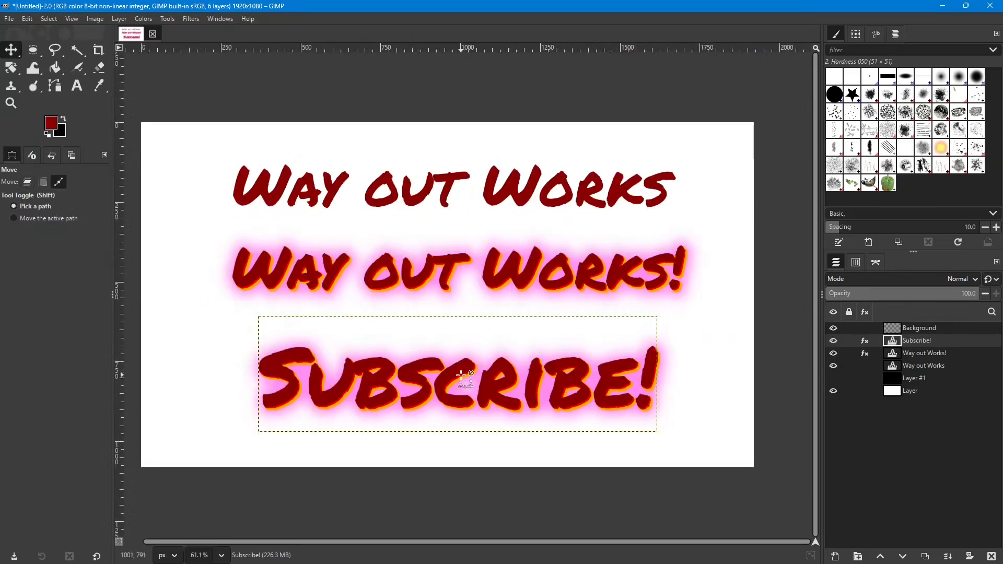
scroll(464, 383, "down", 1)
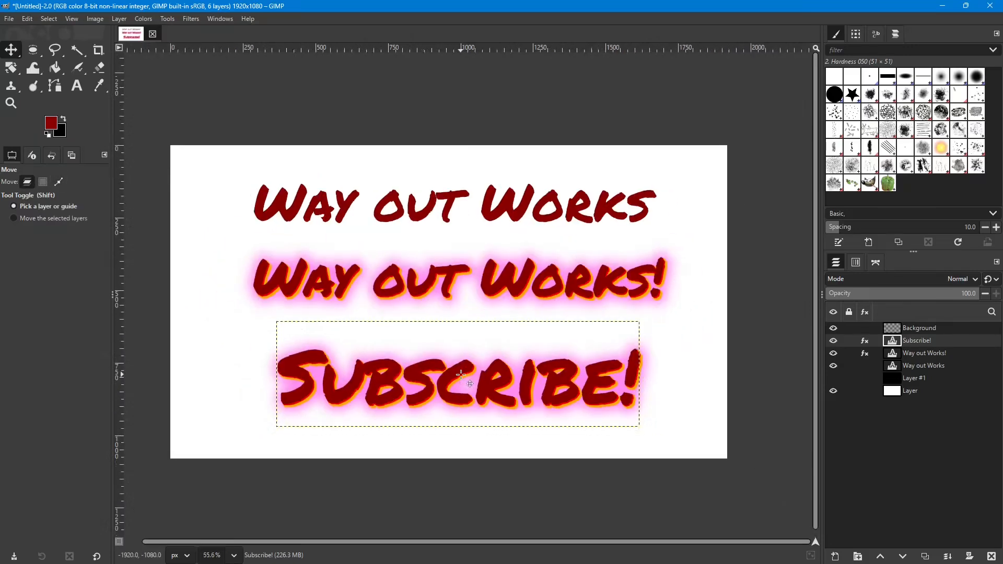